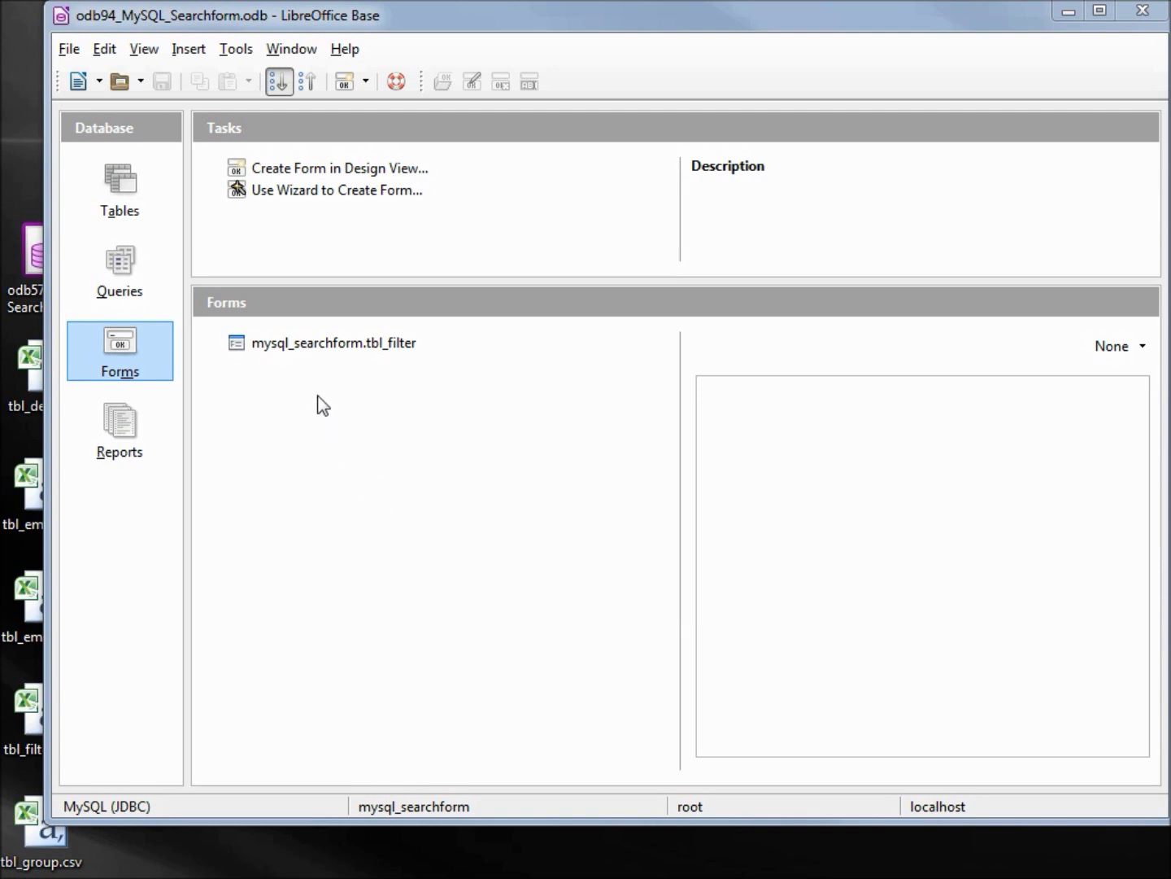
Open the tbl_filter search form for editing, logging in with the database password
right_click(298, 350)
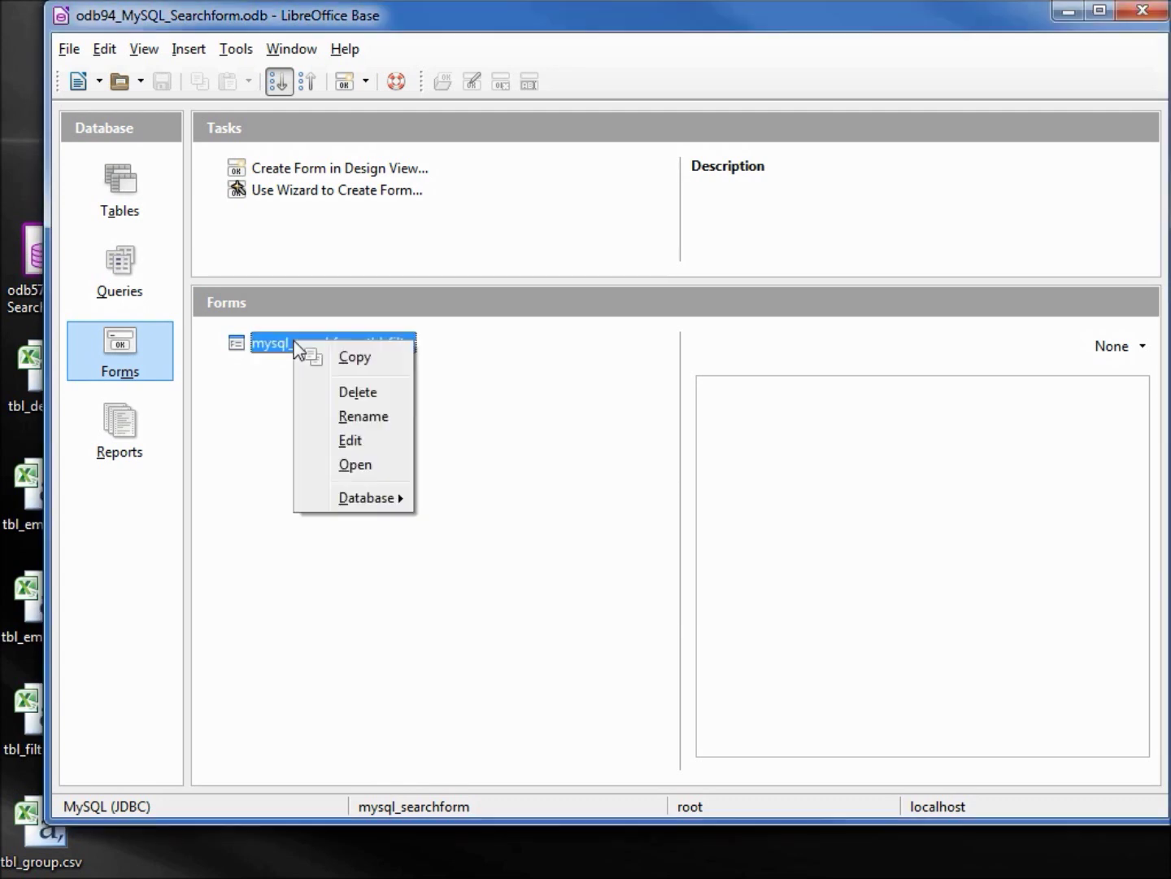
click(350, 440)
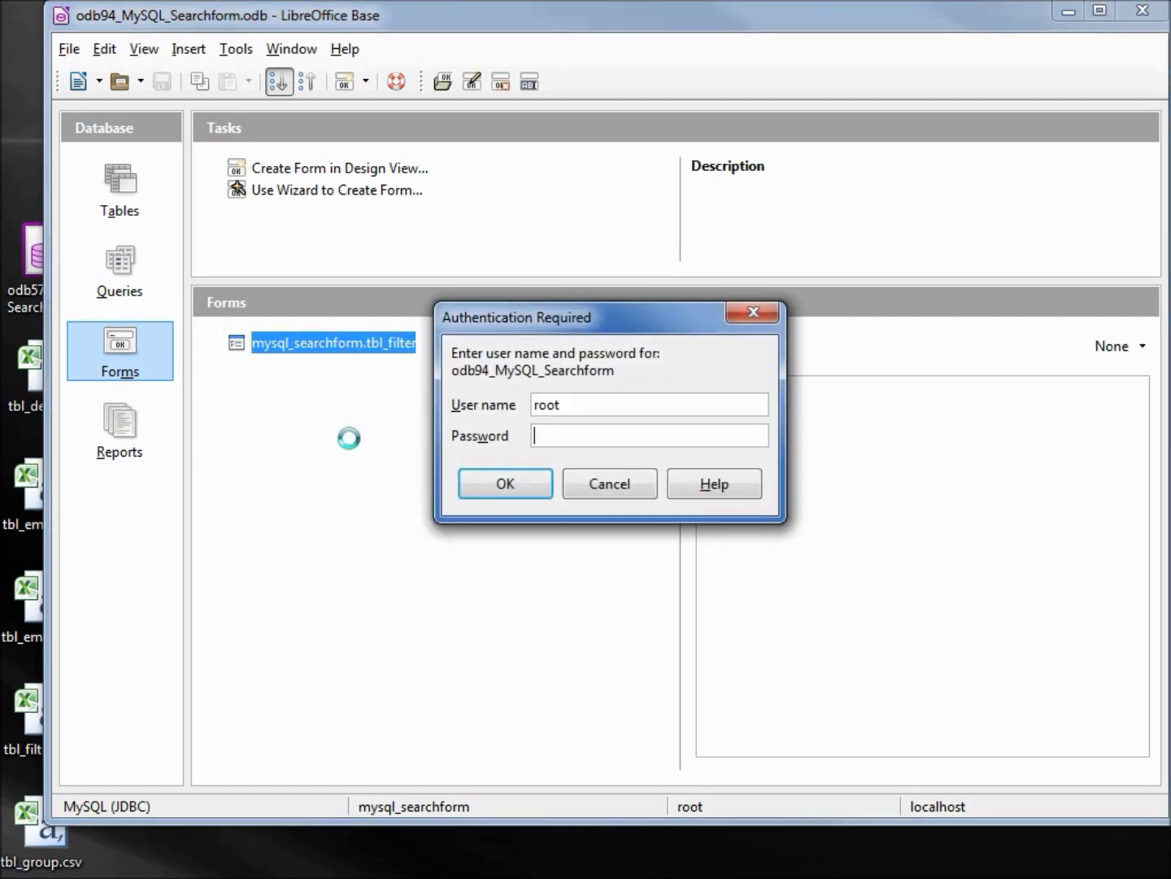
text(*****)
click(524, 485)
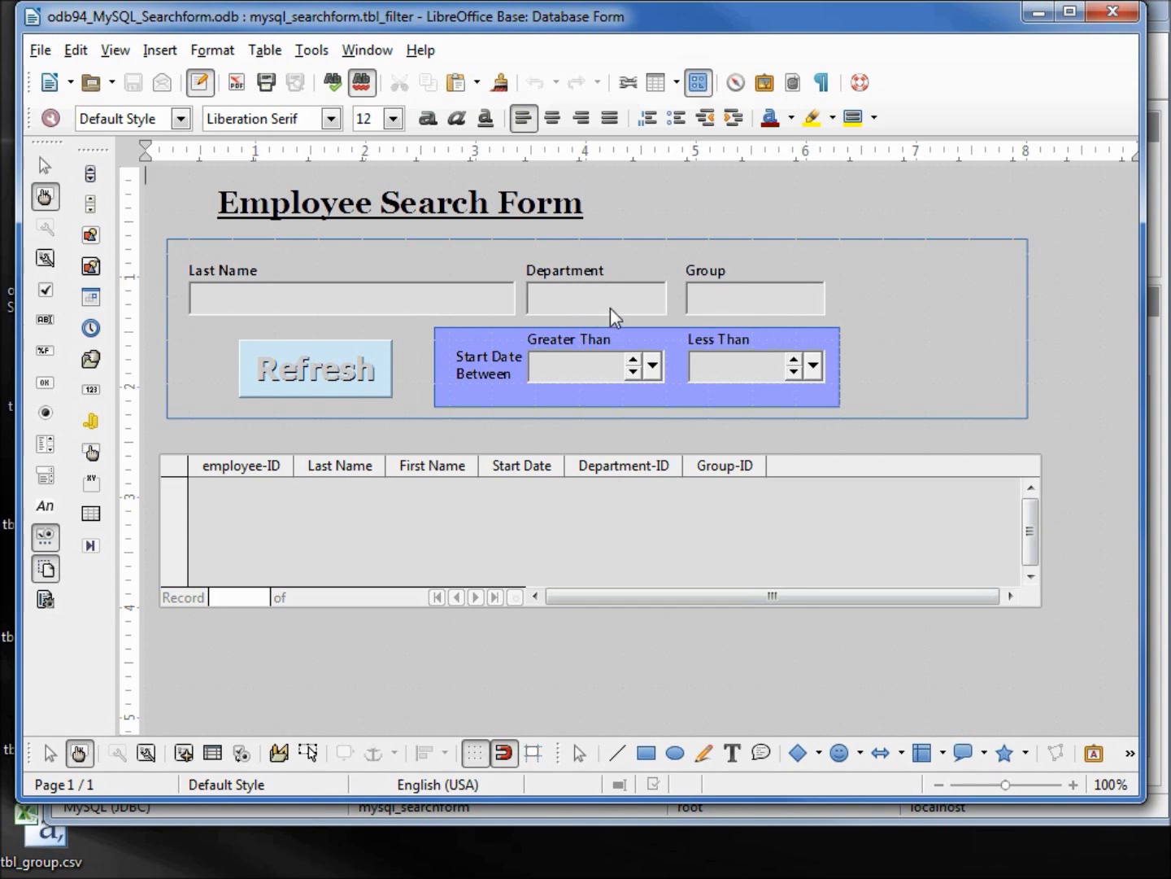
Set Dropdown to Yes for both the Department and Group filter boxes
click(611, 308)
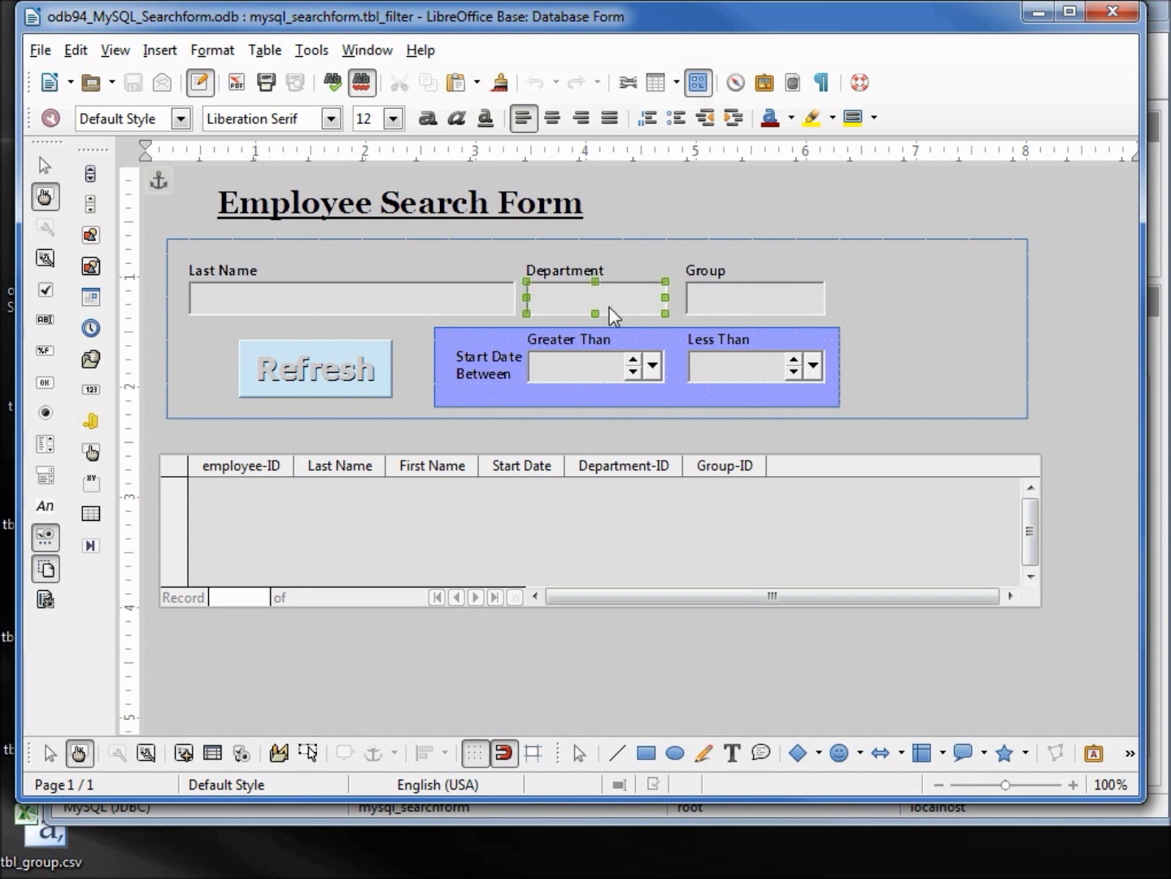
shift+click(723, 303)
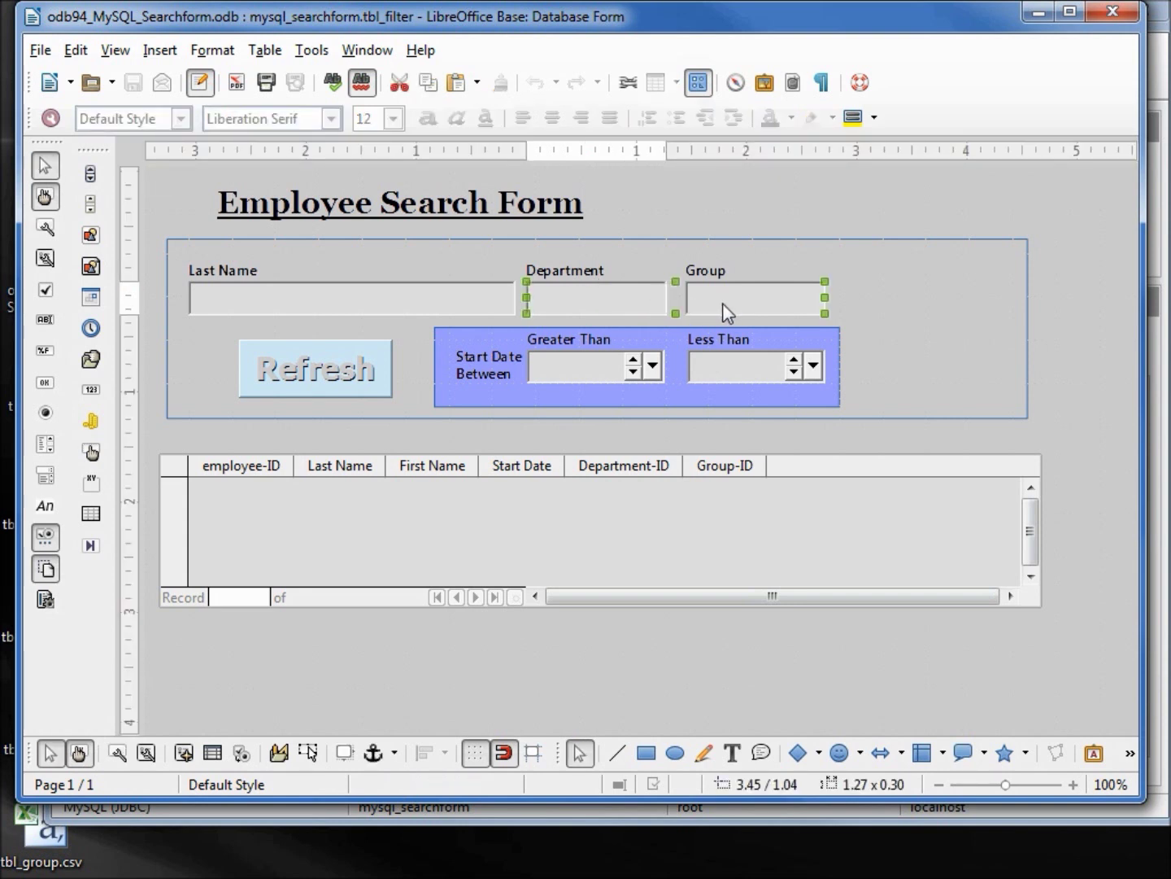
right_click(723, 302)
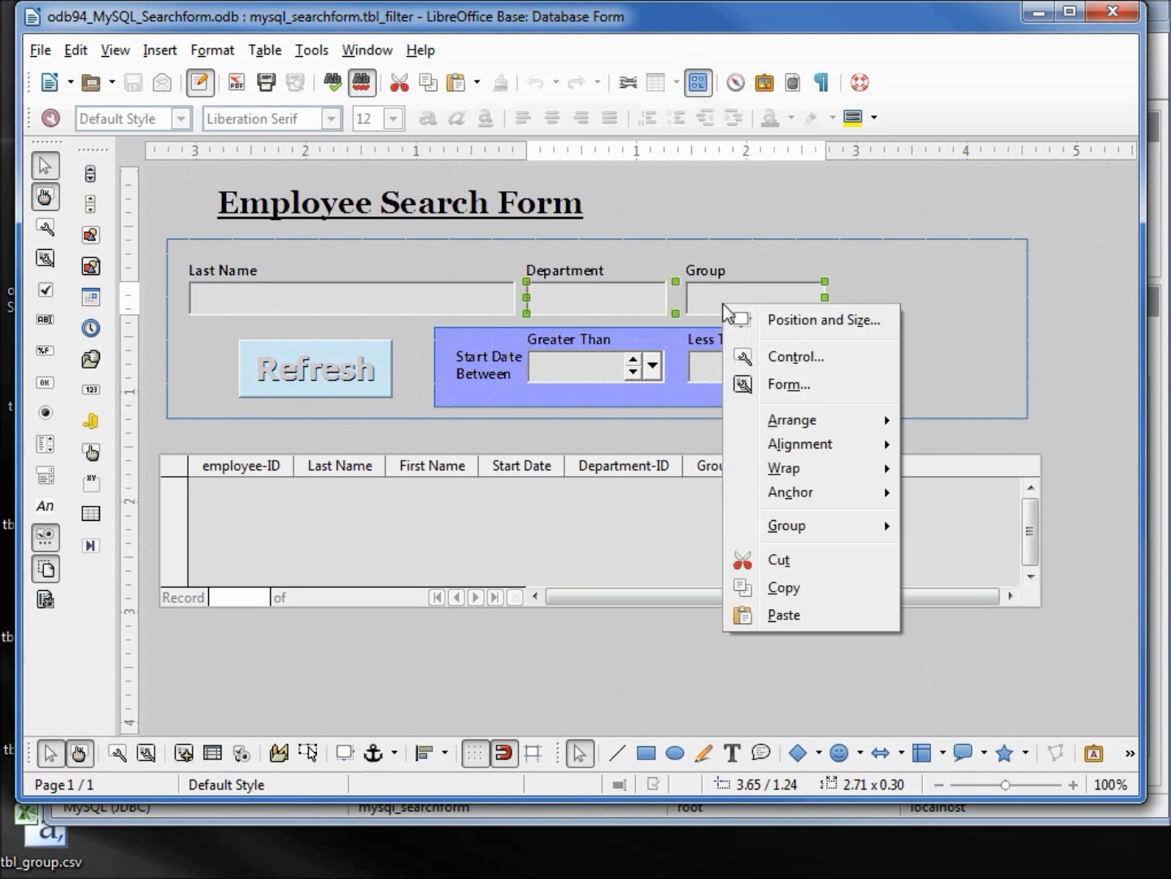
click(797, 360)
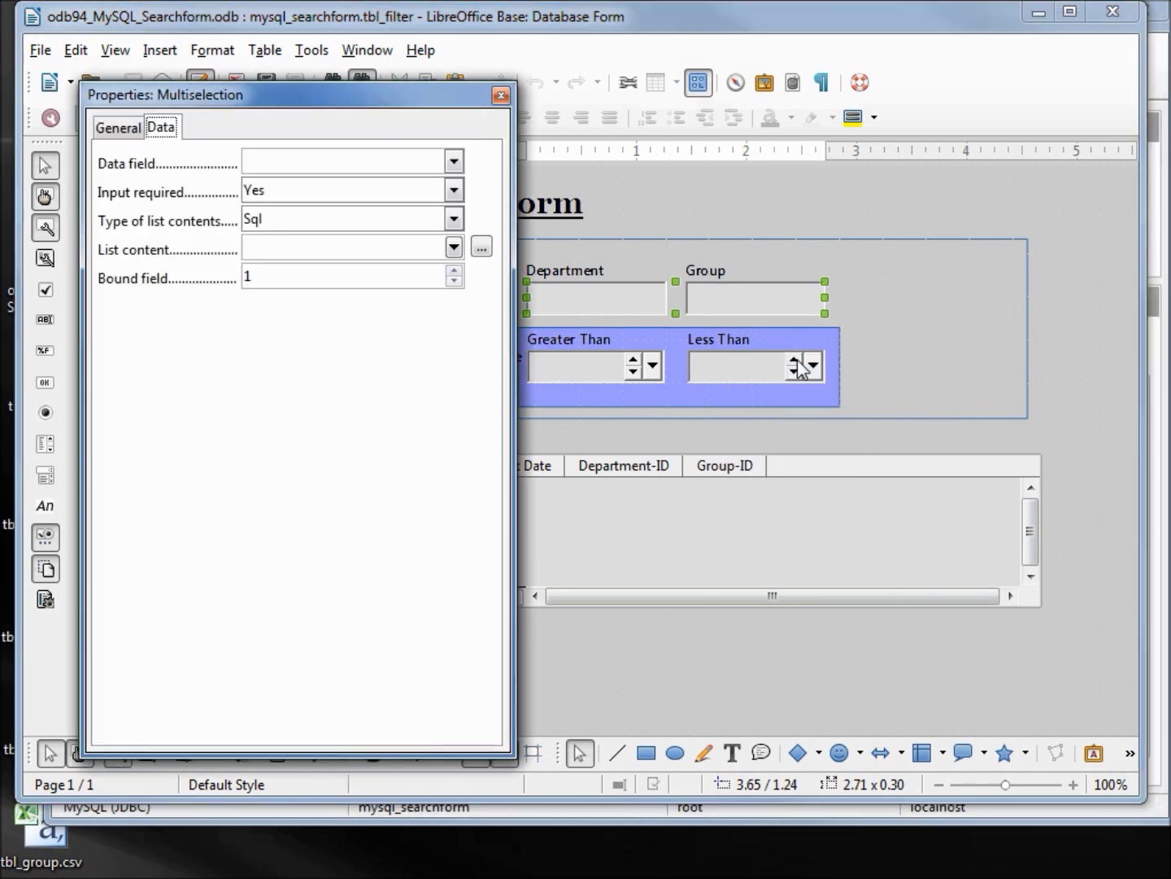
click(117, 130)
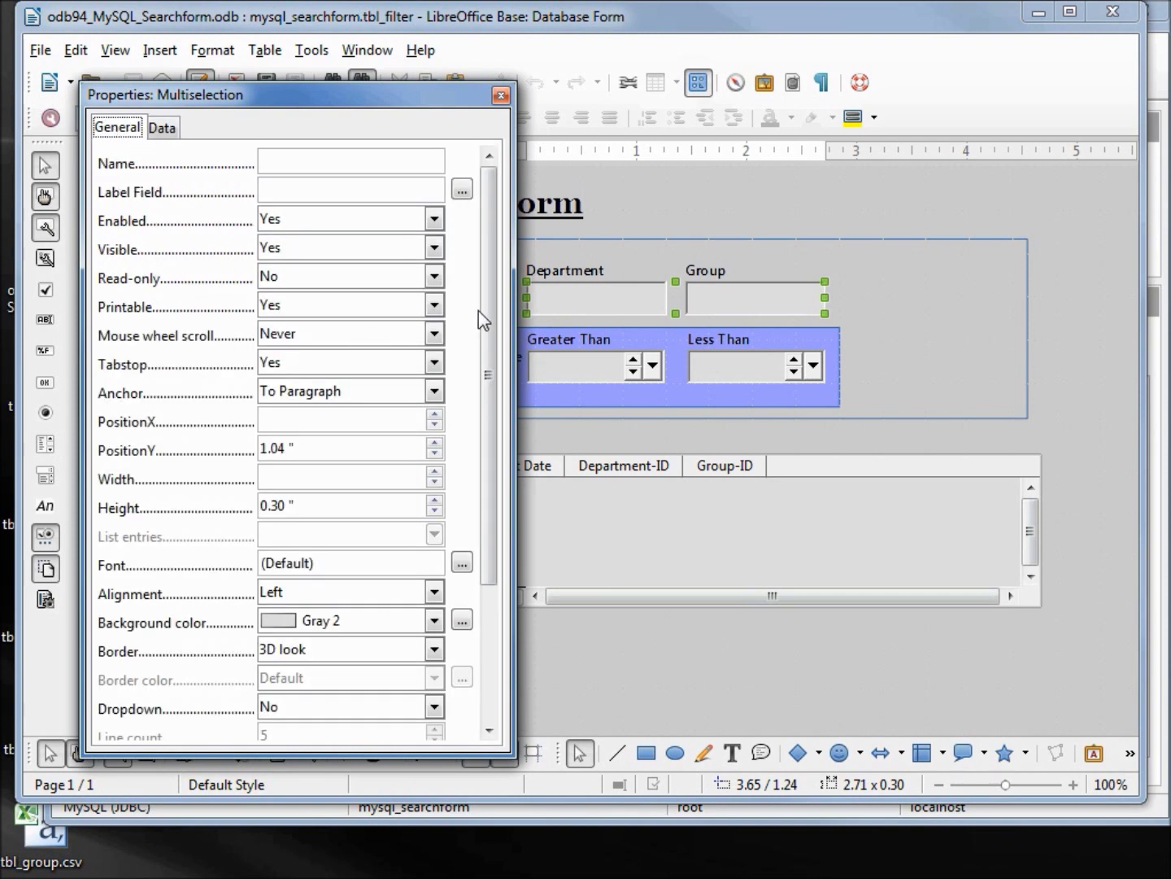
drag(486, 311, 445, 601)
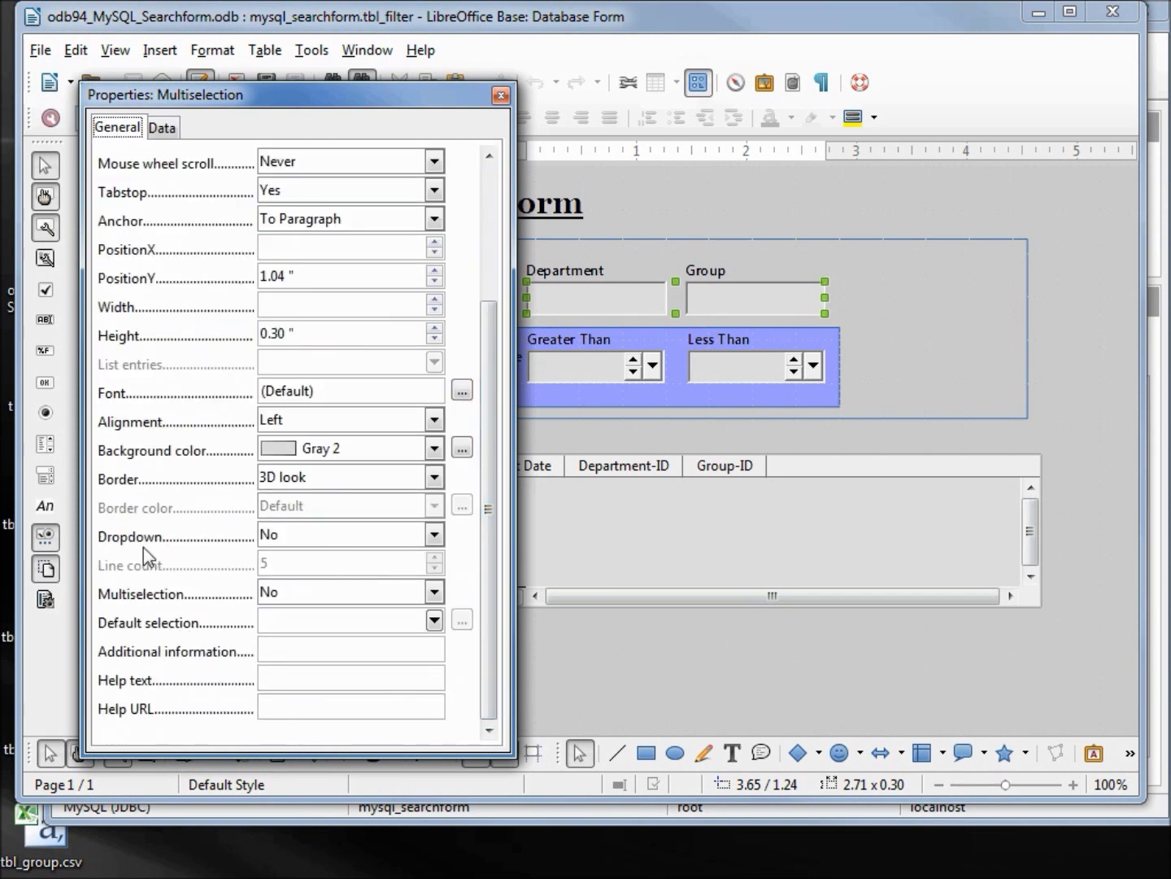
click(435, 534)
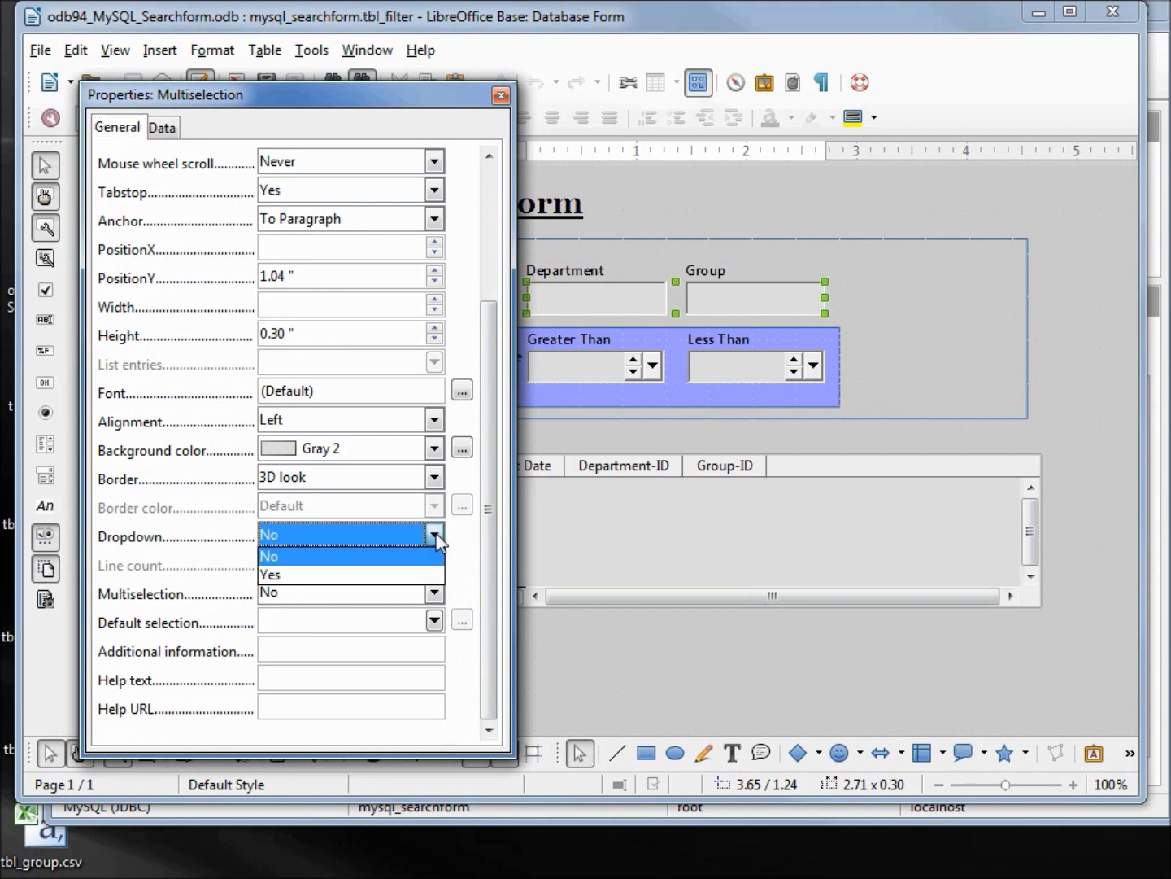
click(407, 575)
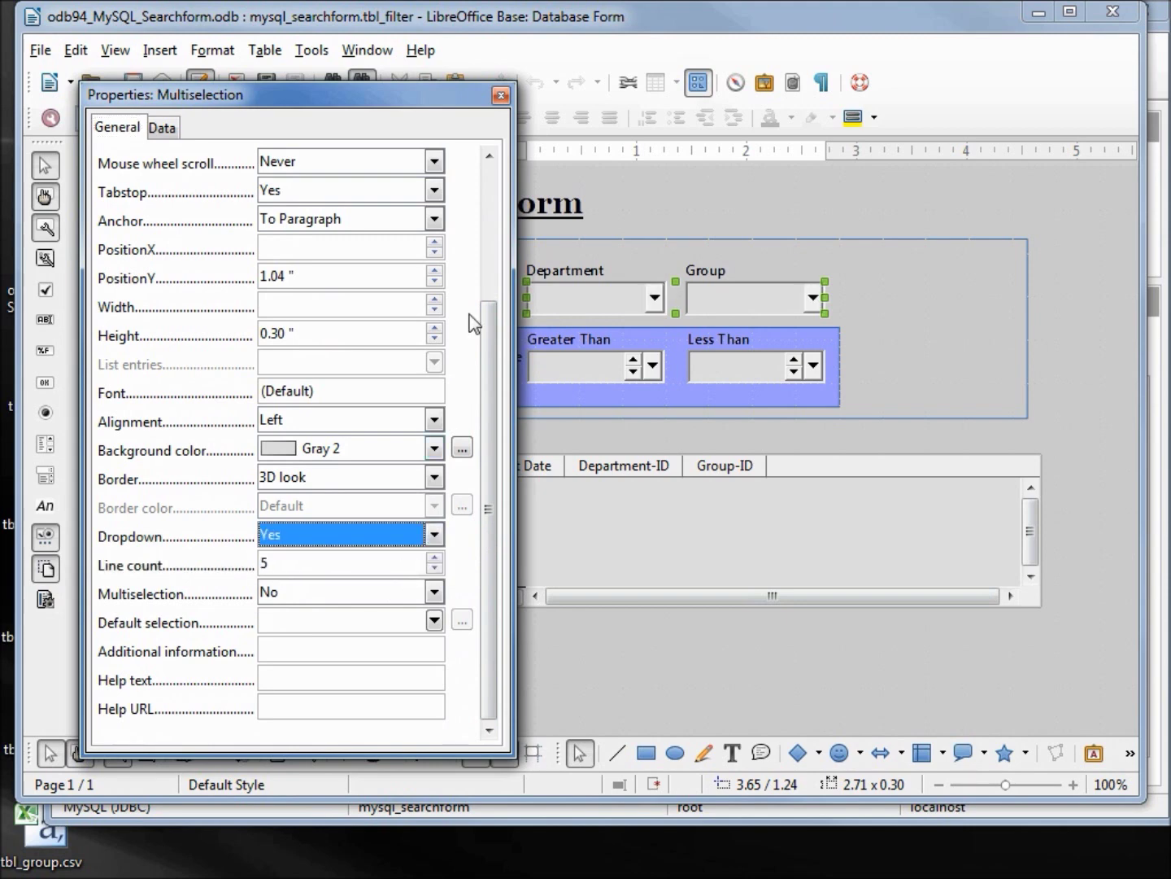
click(500, 96)
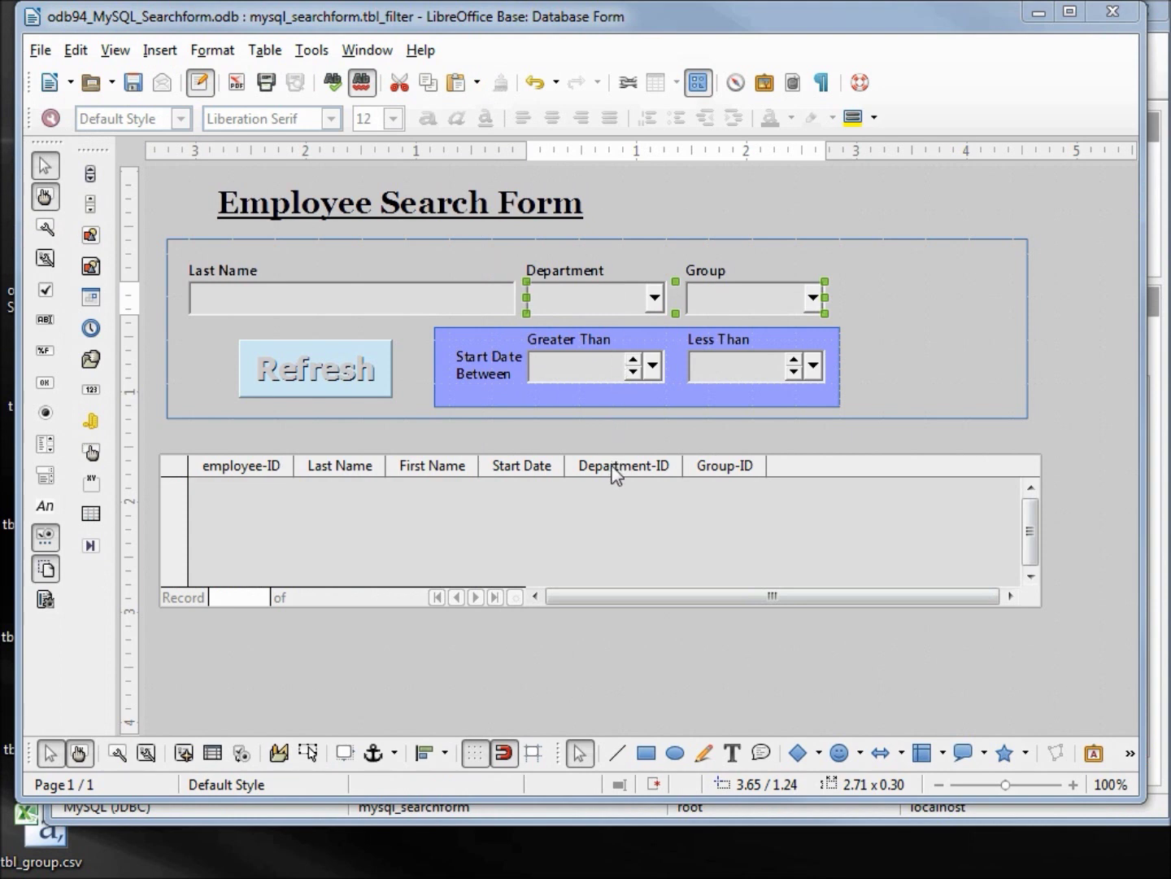
Replace the grid's Group-ID and Department-ID columns with List Box columns
right_click(717, 469)
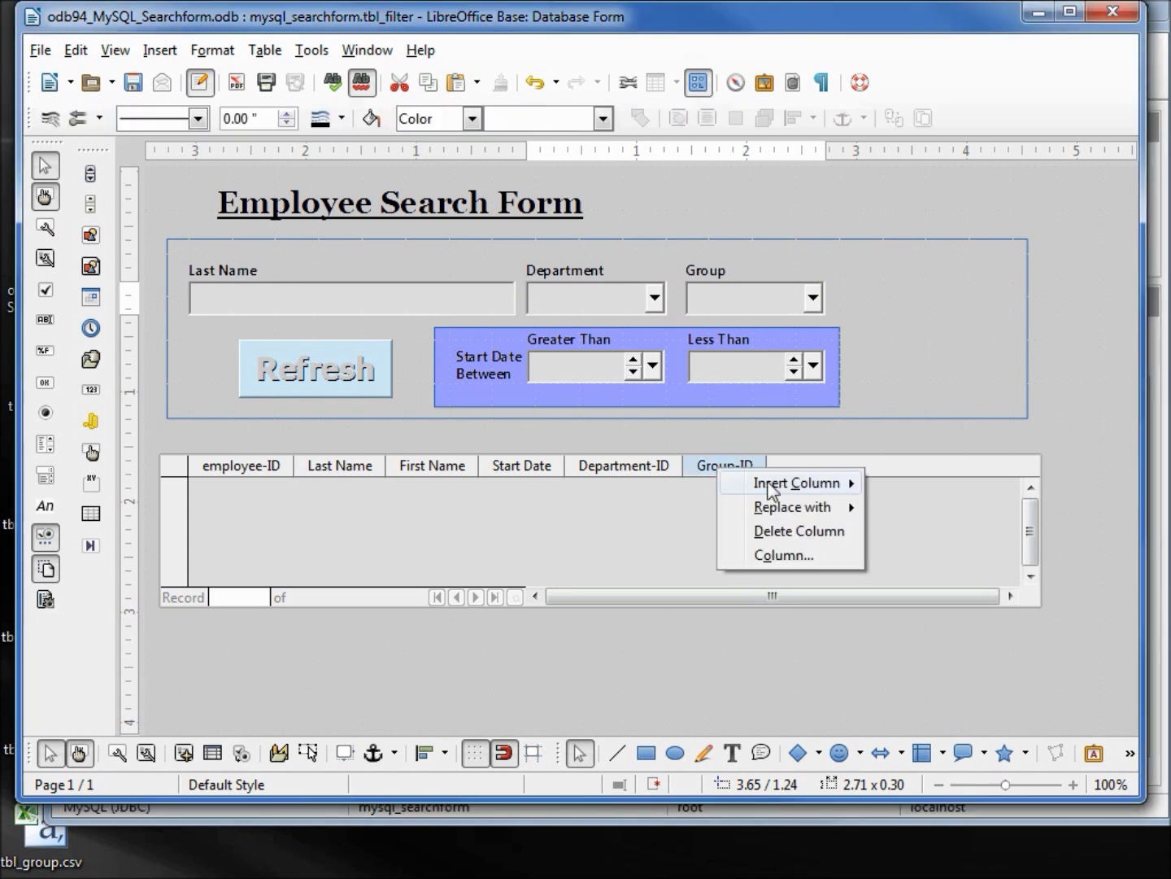
mouse_move(779, 513)
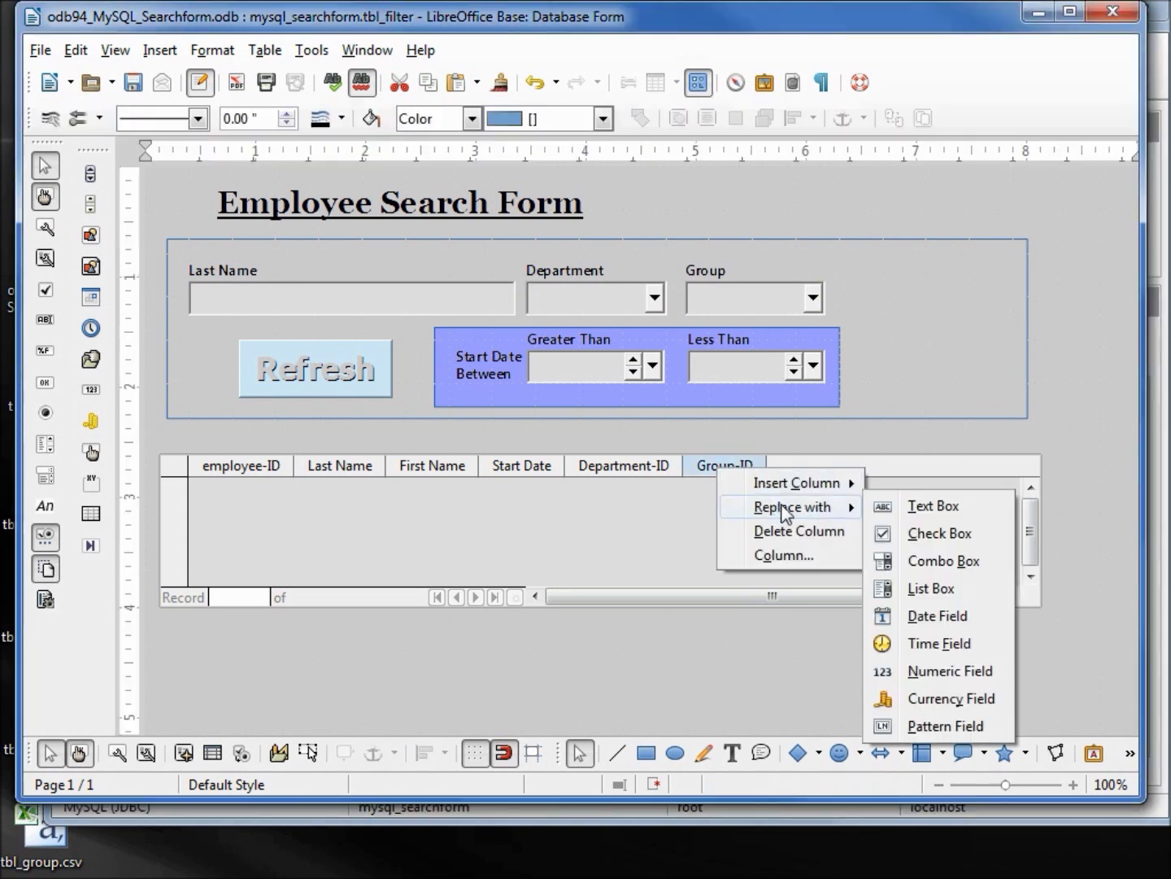
click(935, 590)
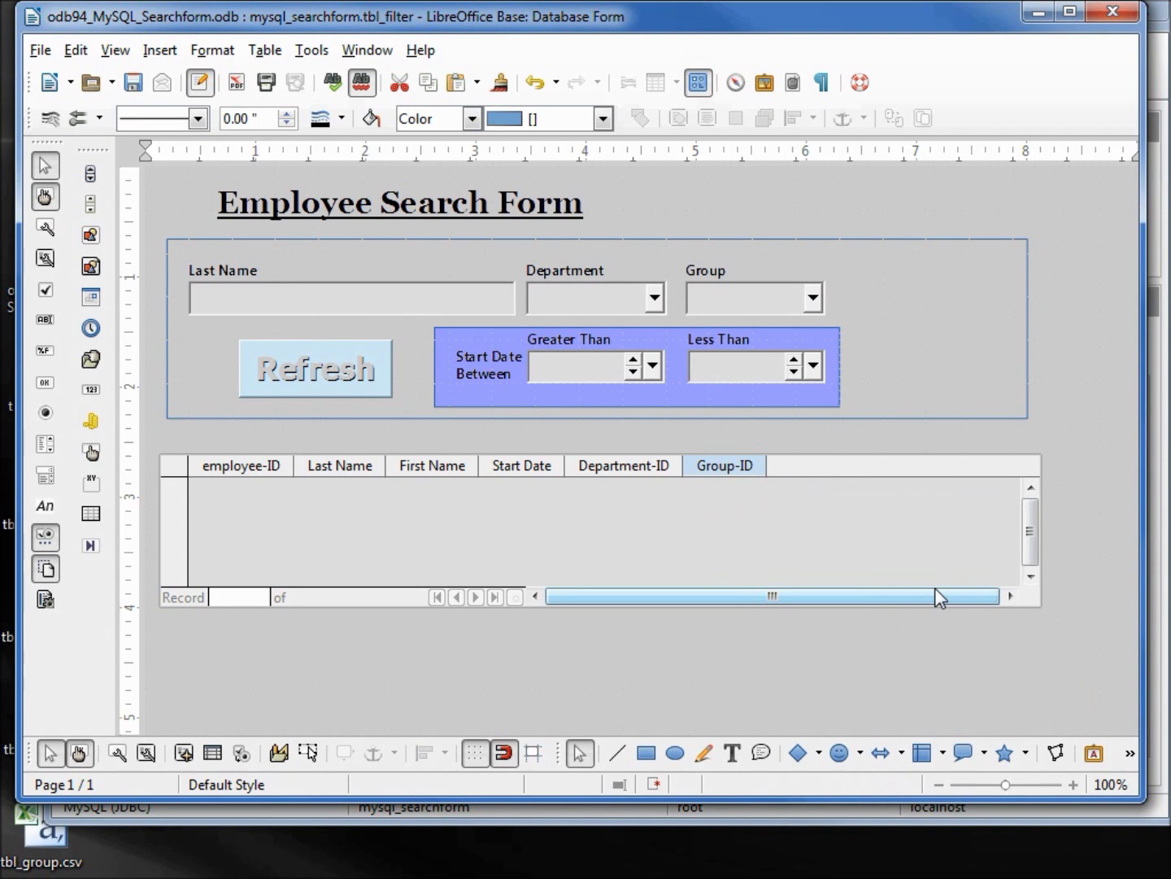
right_click(617, 469)
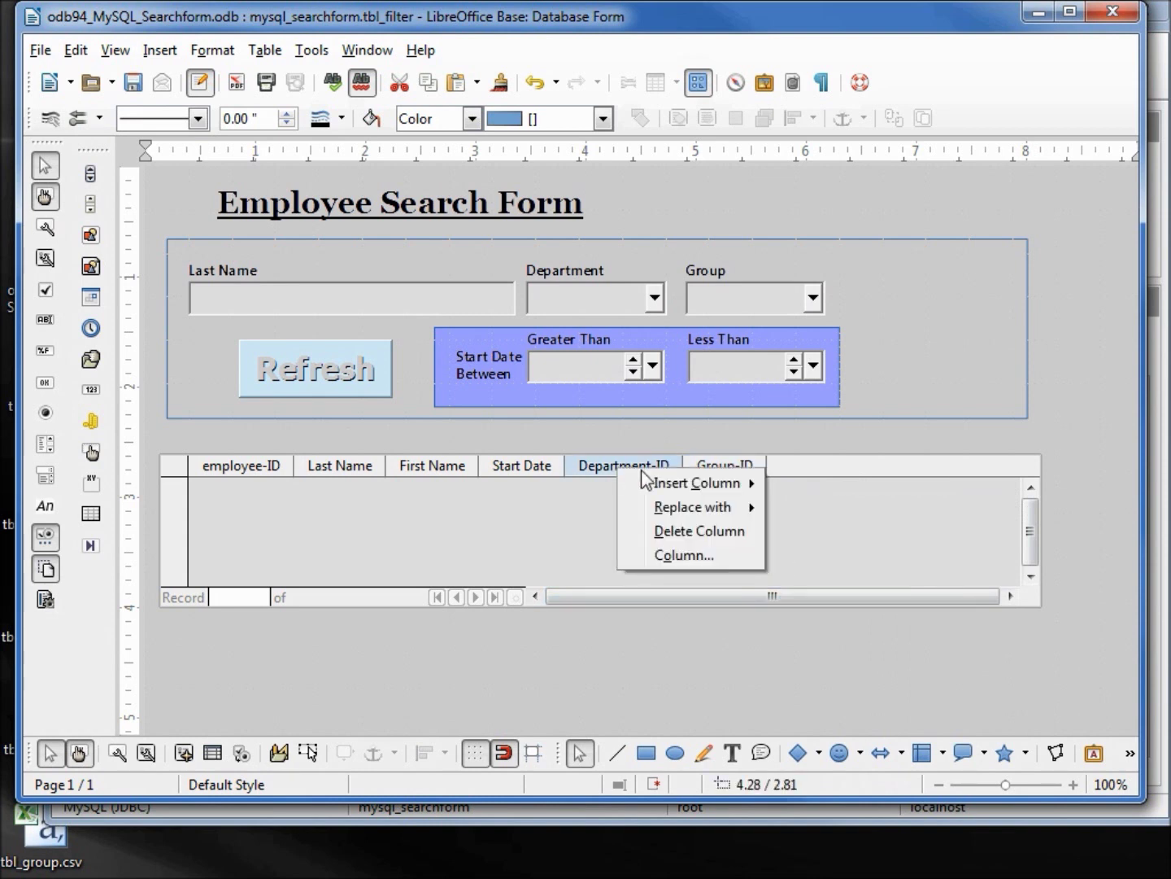
mouse_move(748, 515)
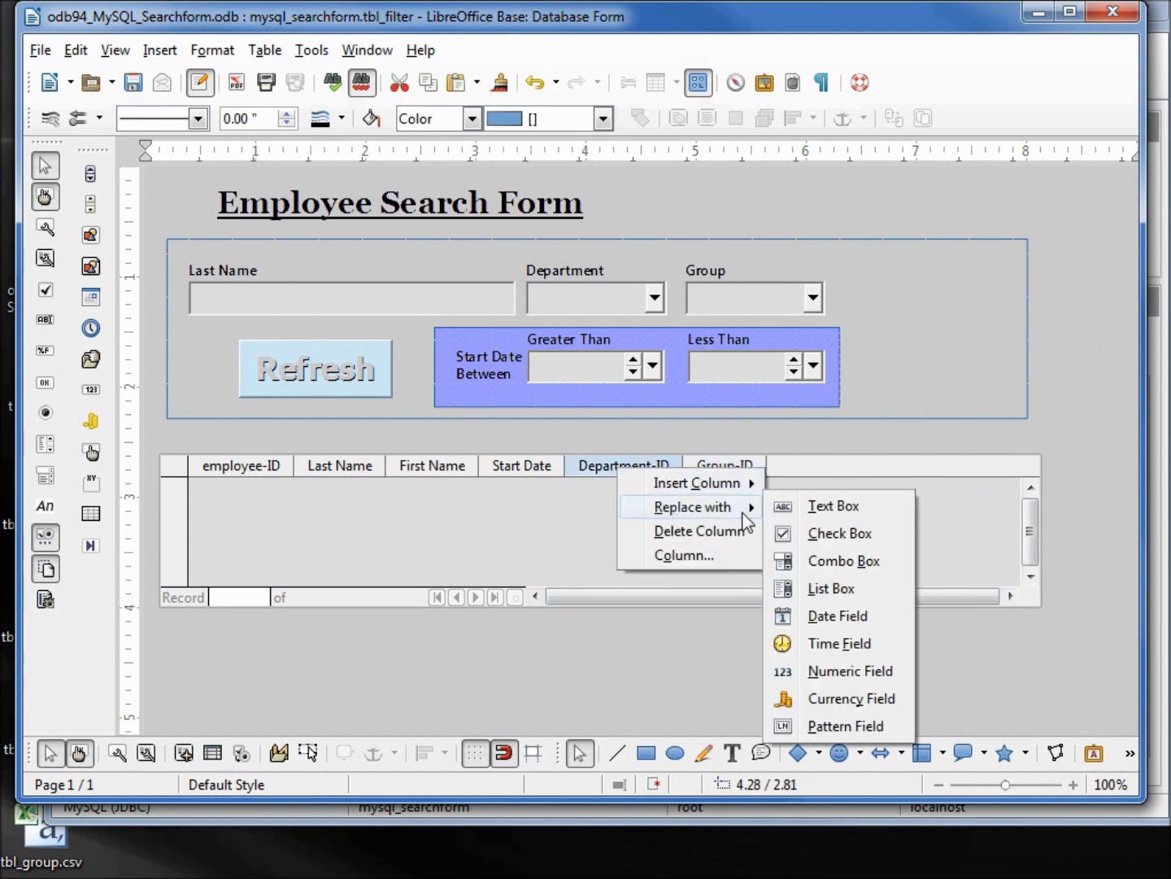
click(828, 597)
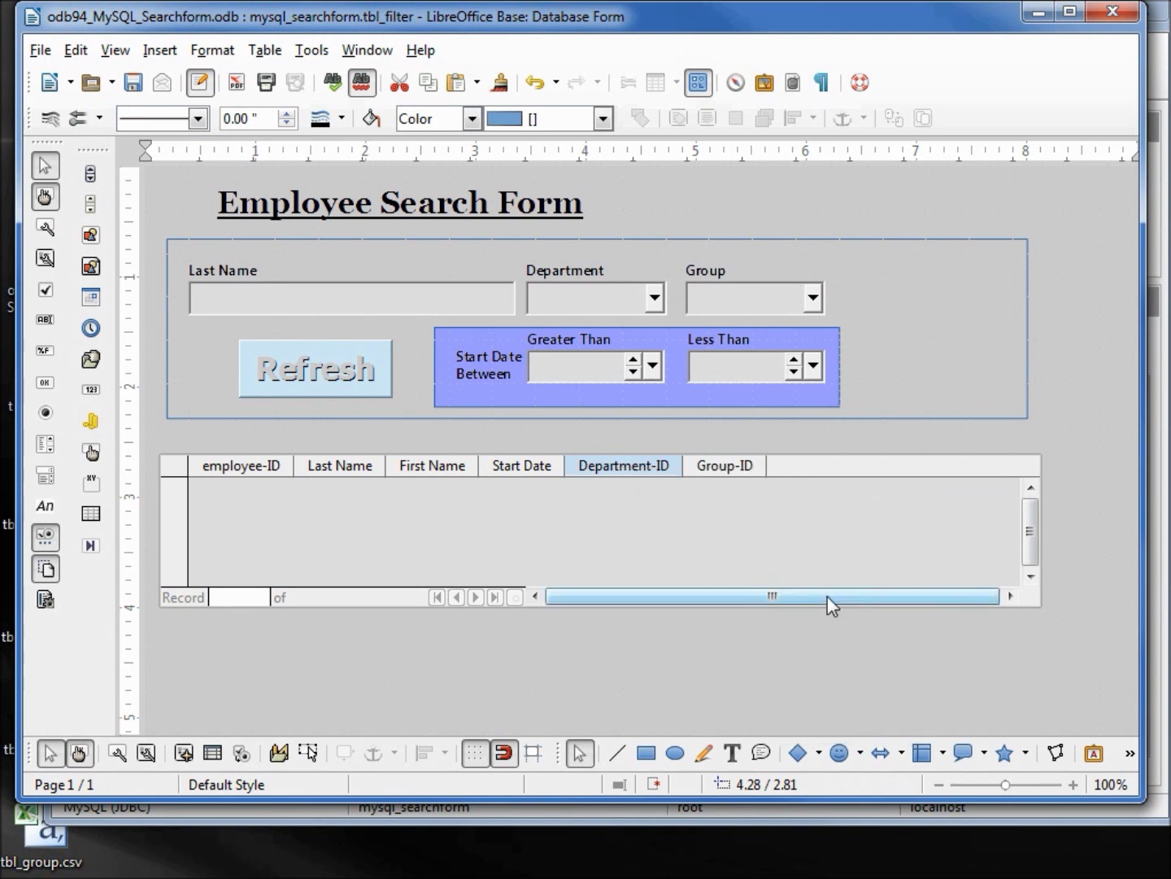
right_click(726, 474)
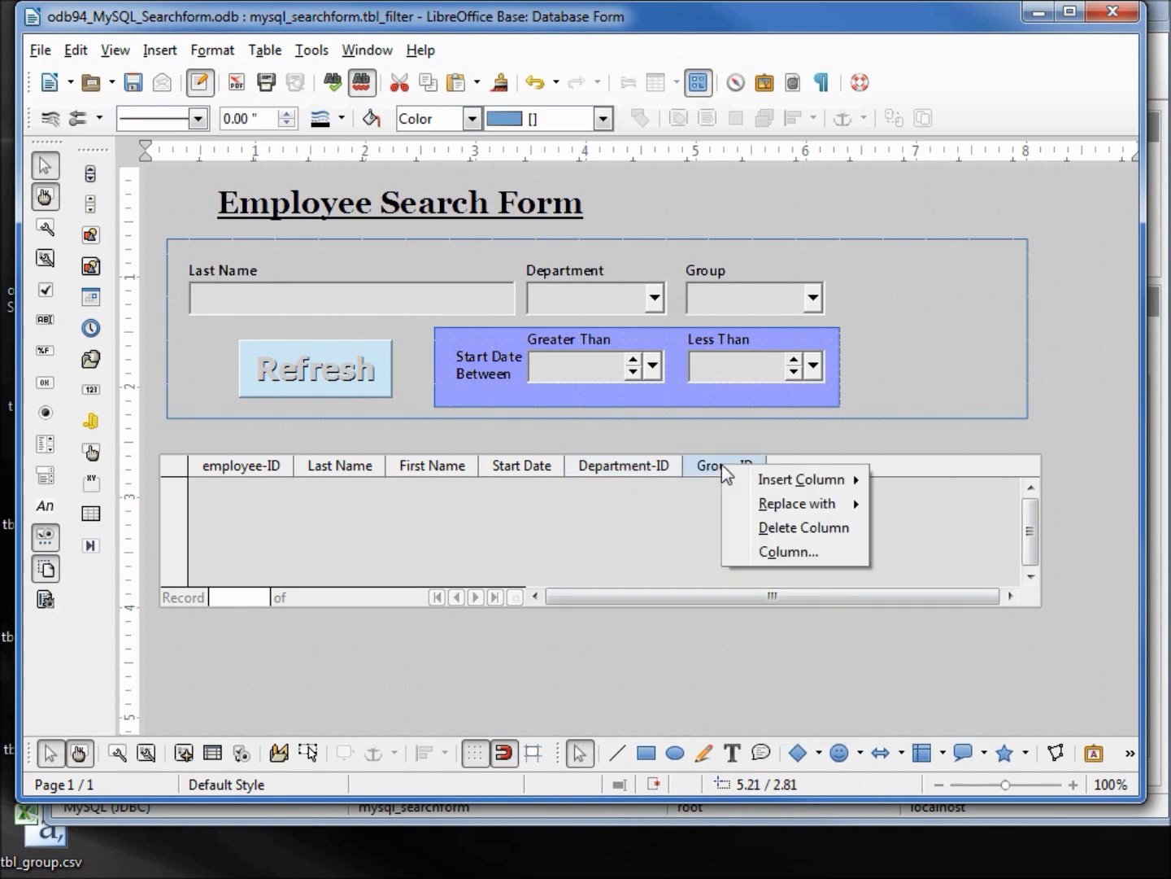
Relabel the Group-ID column to Group and set its list content type to Sql
click(783, 553)
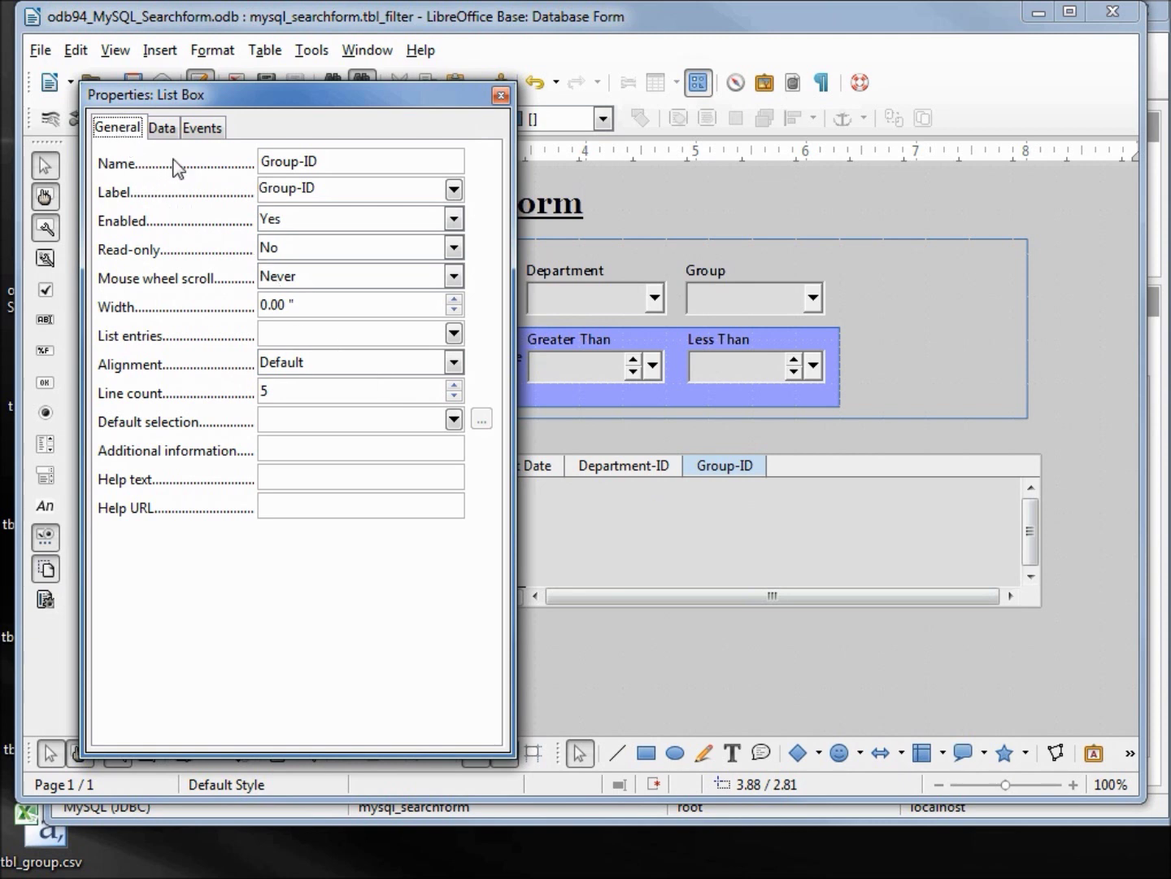
click(356, 187)
key(BackSpace)
key(BackSpace)
key(BackSpace)
click(165, 128)
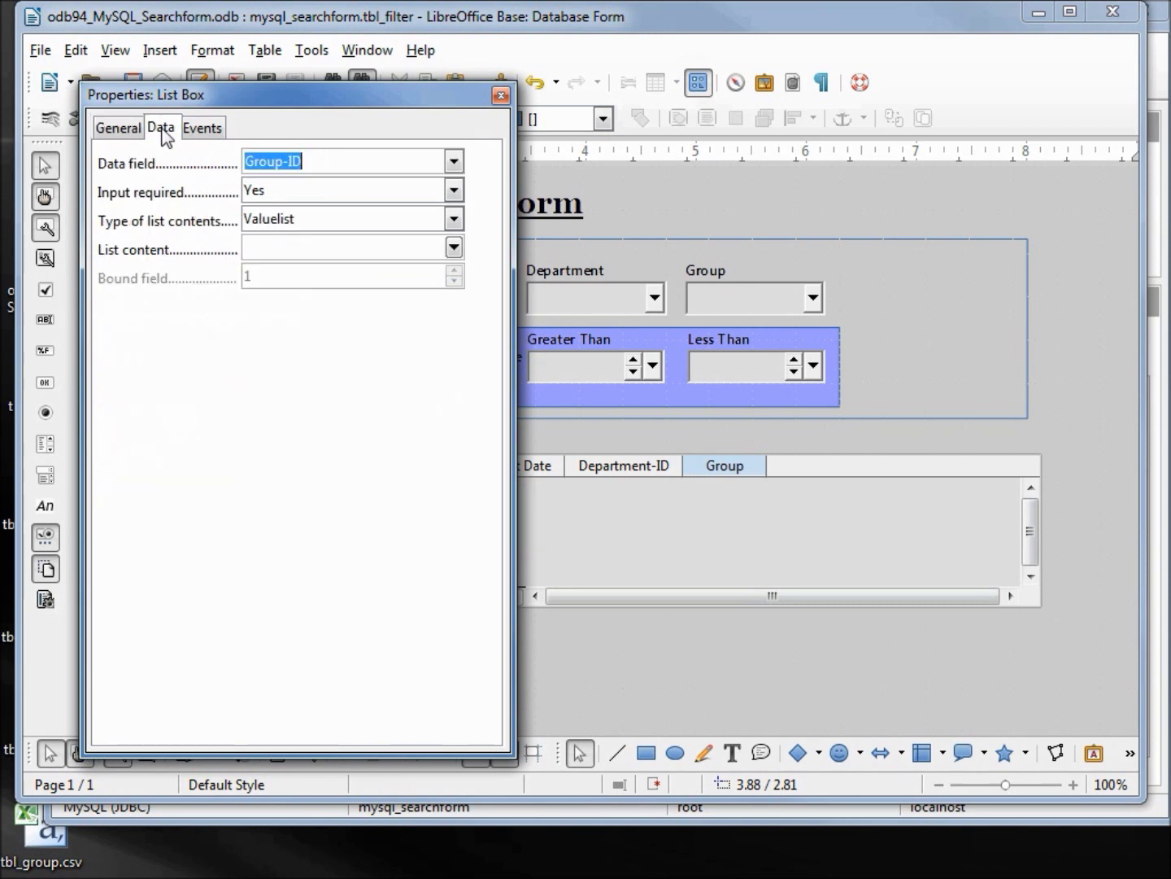
click(454, 221)
click(390, 296)
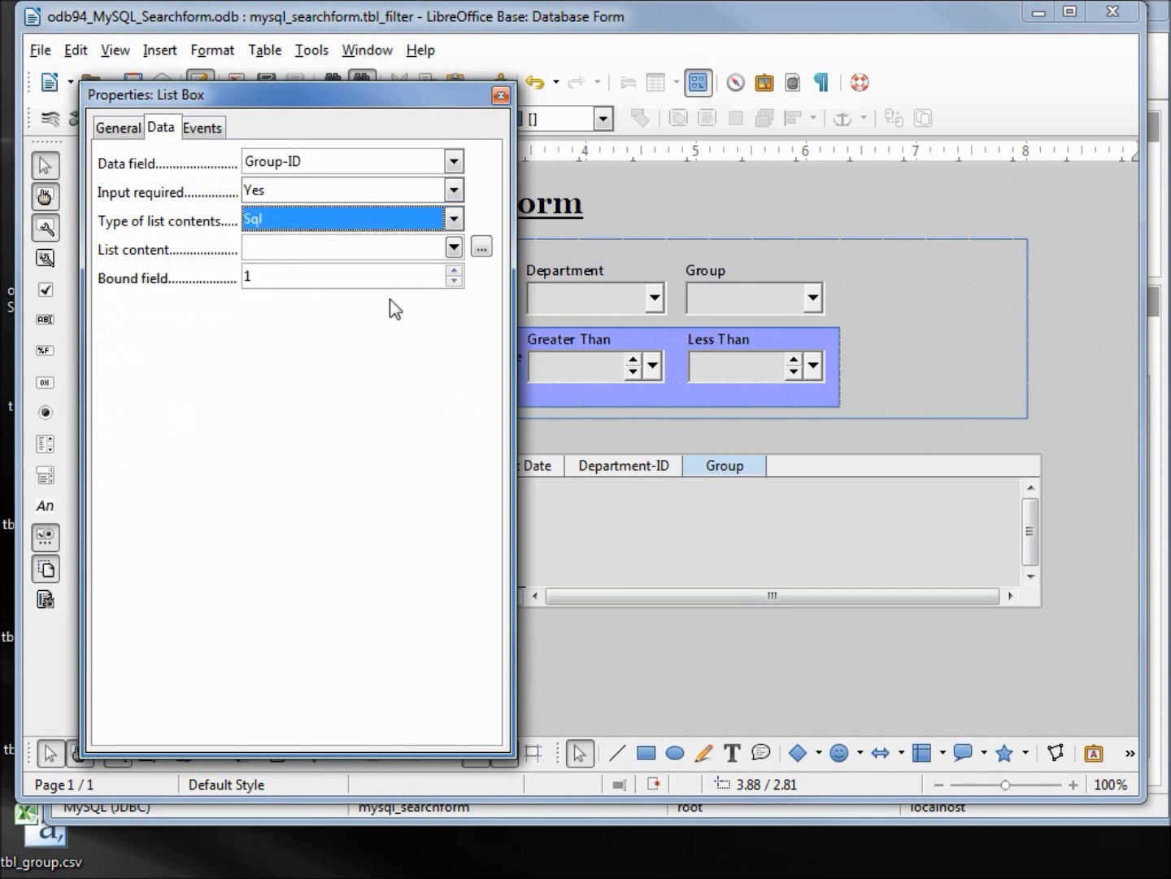
Build and save a tbl_group list query returning Group Name and Group-ID
click(482, 249)
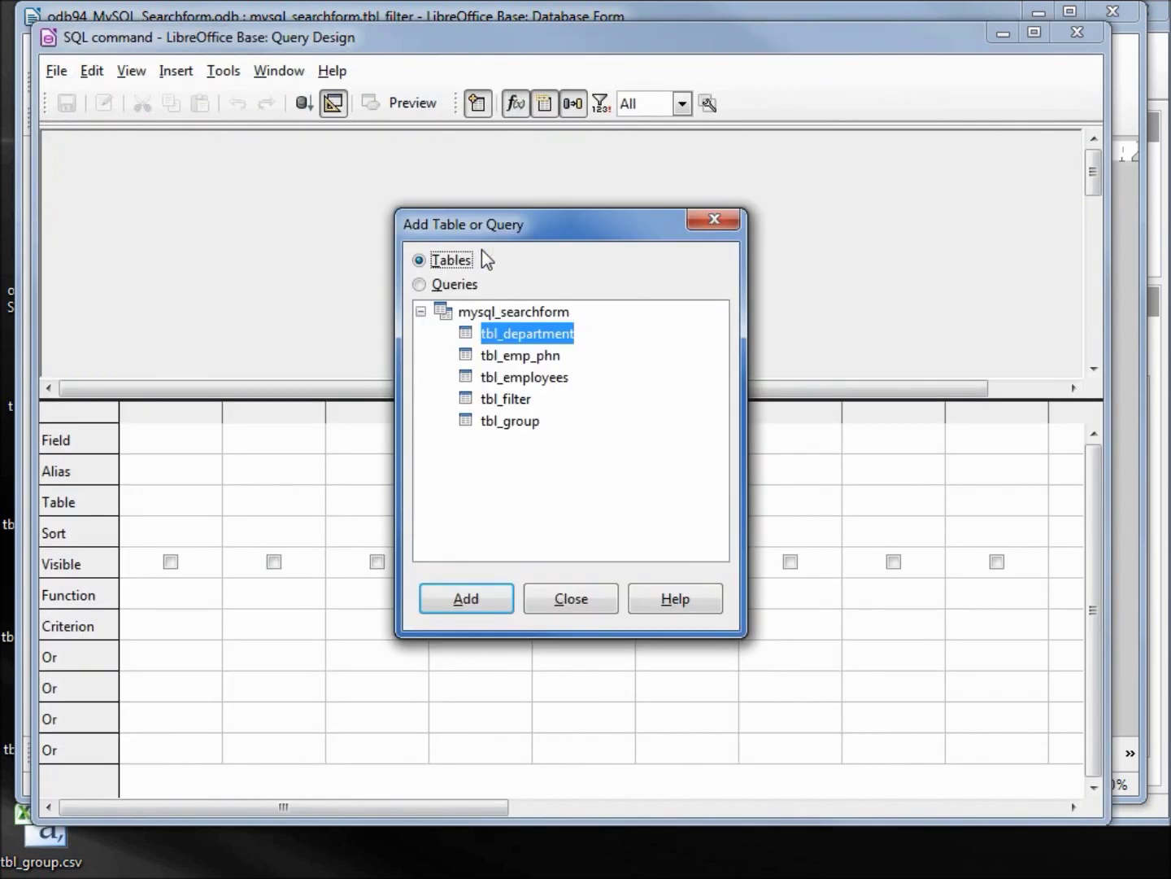
click(510, 421)
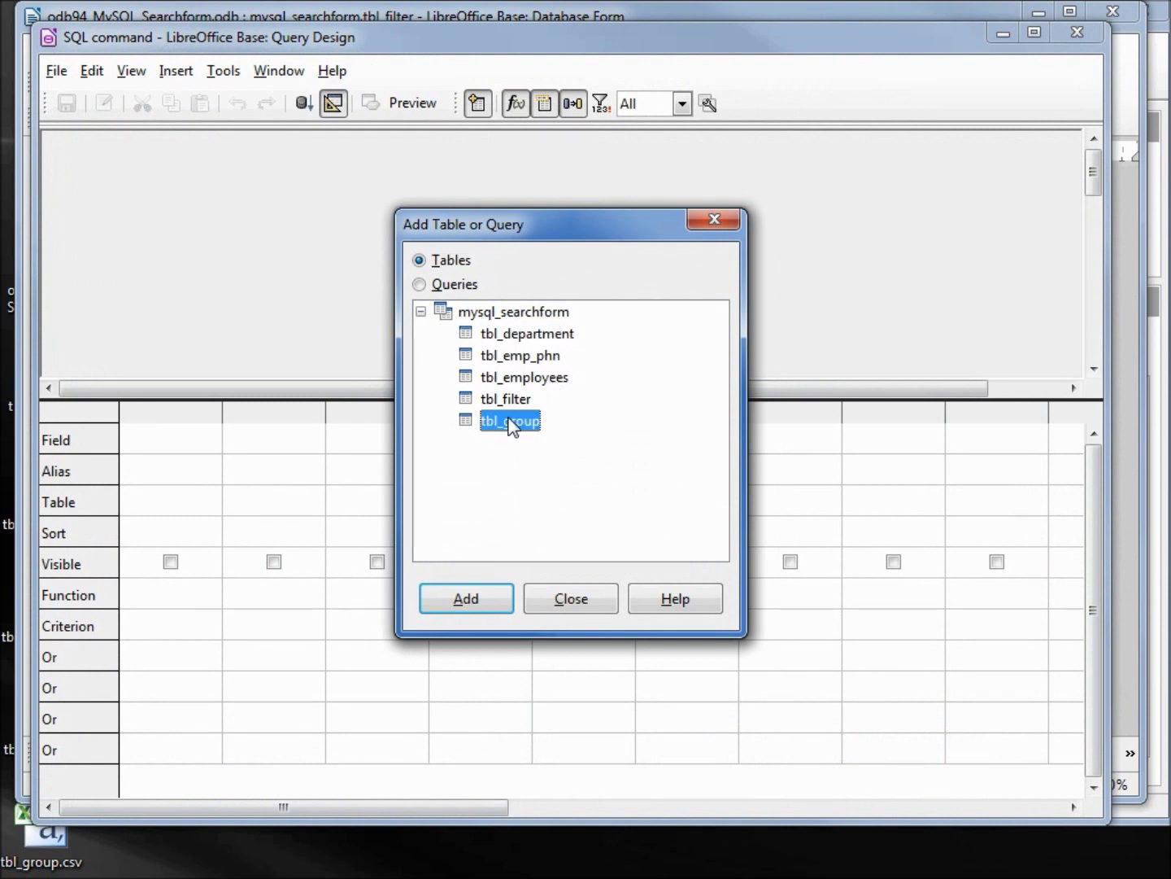
click(466, 604)
click(563, 602)
double_click(136, 228)
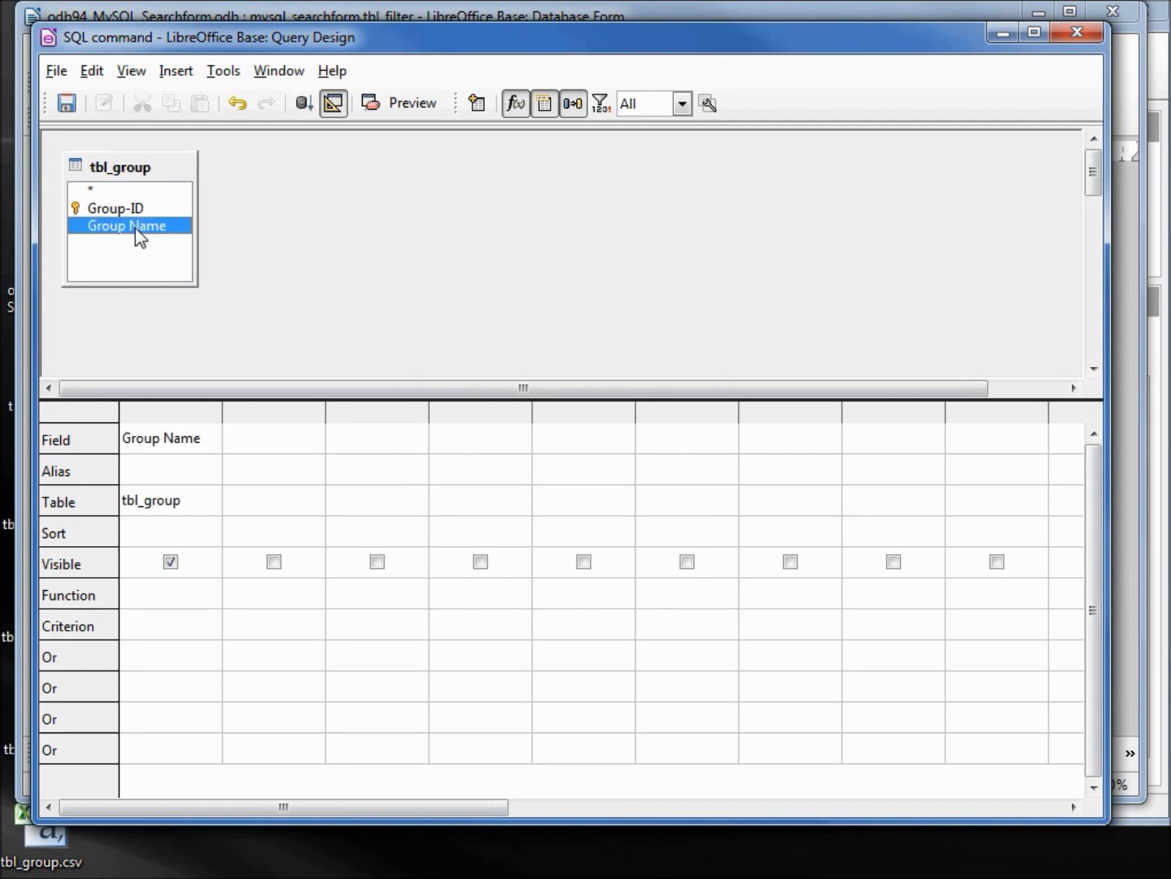
click(131, 213)
double_click(129, 215)
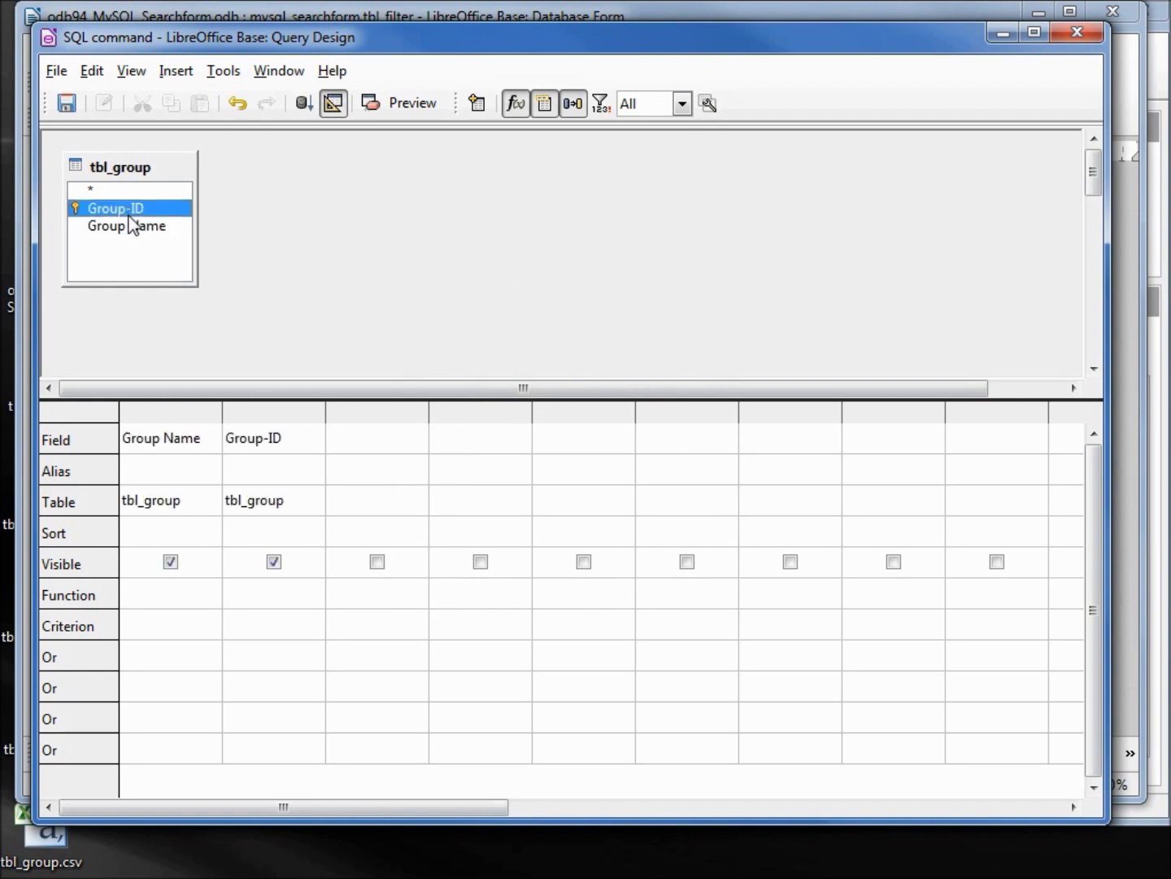
click(303, 103)
click(67, 104)
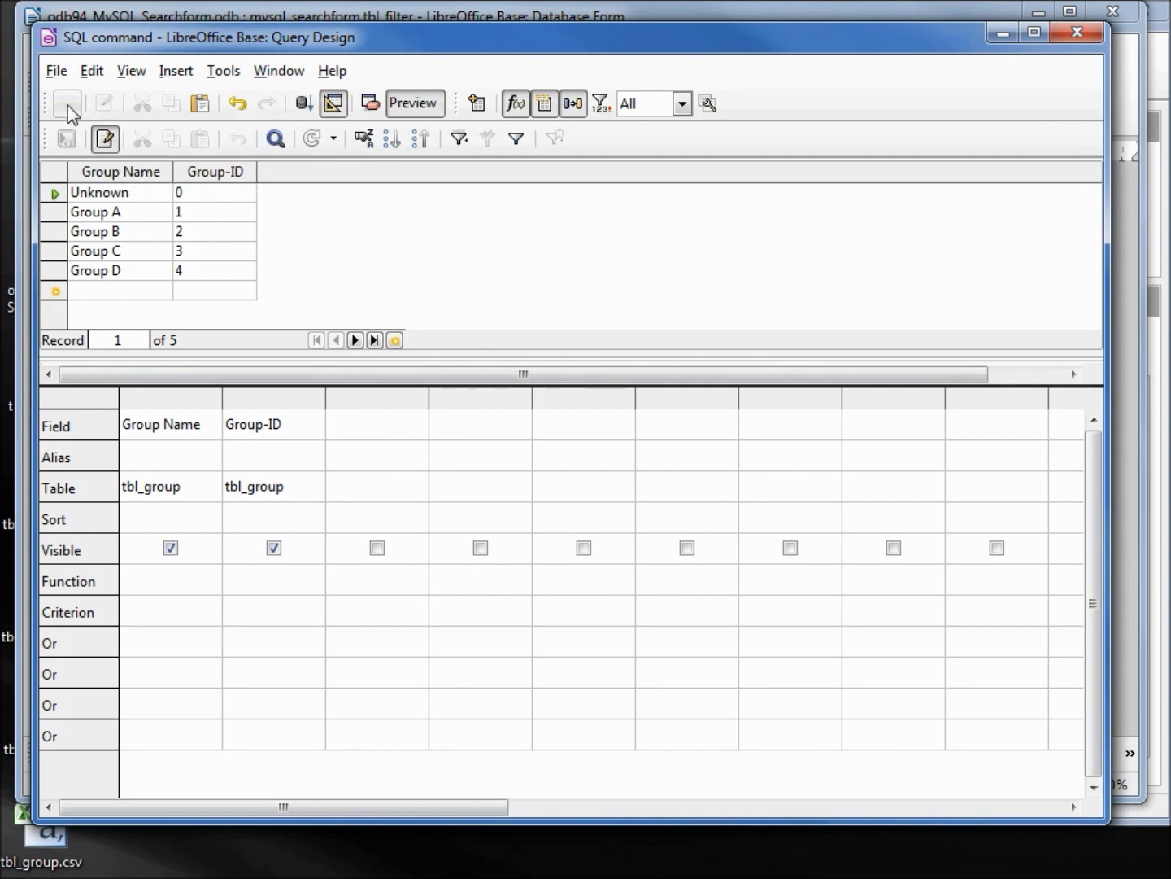
click(1082, 34)
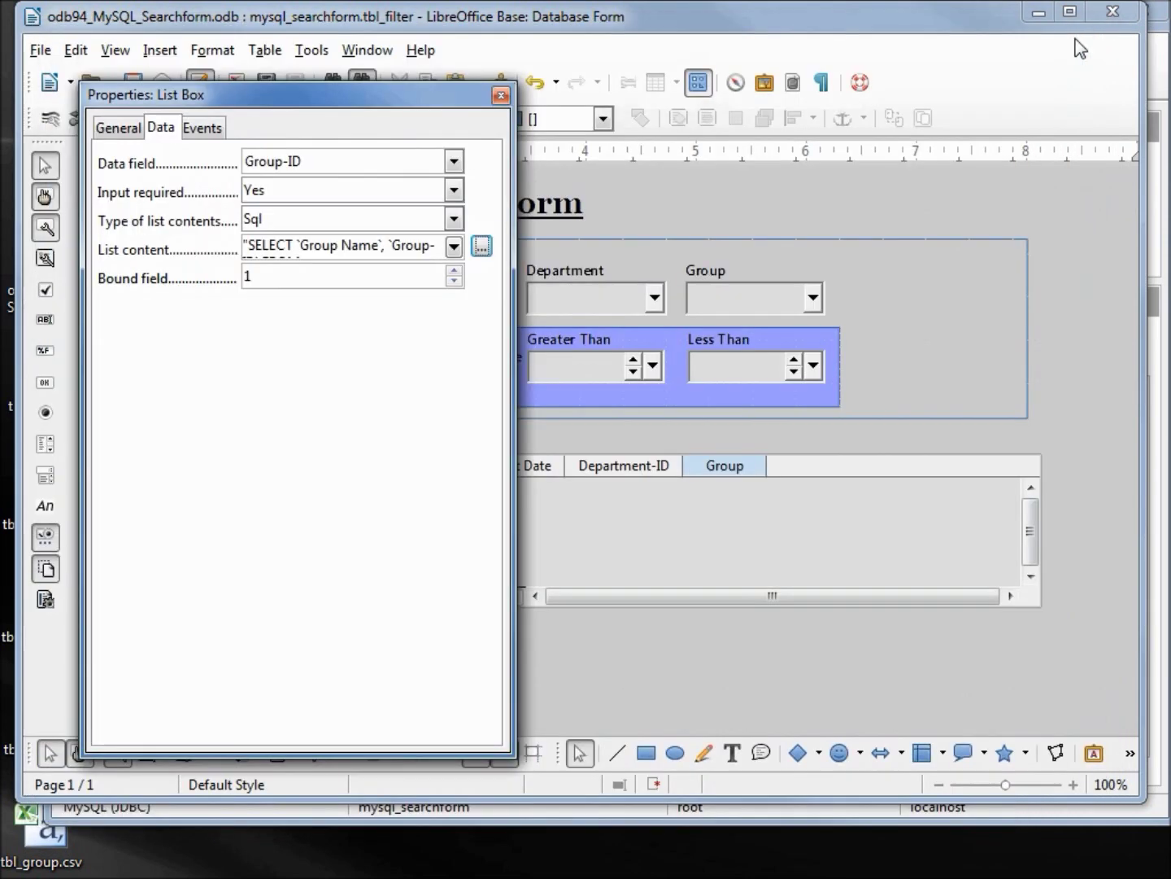
Relabel the Department-ID column to Department and set its list content type to Sql
click(618, 473)
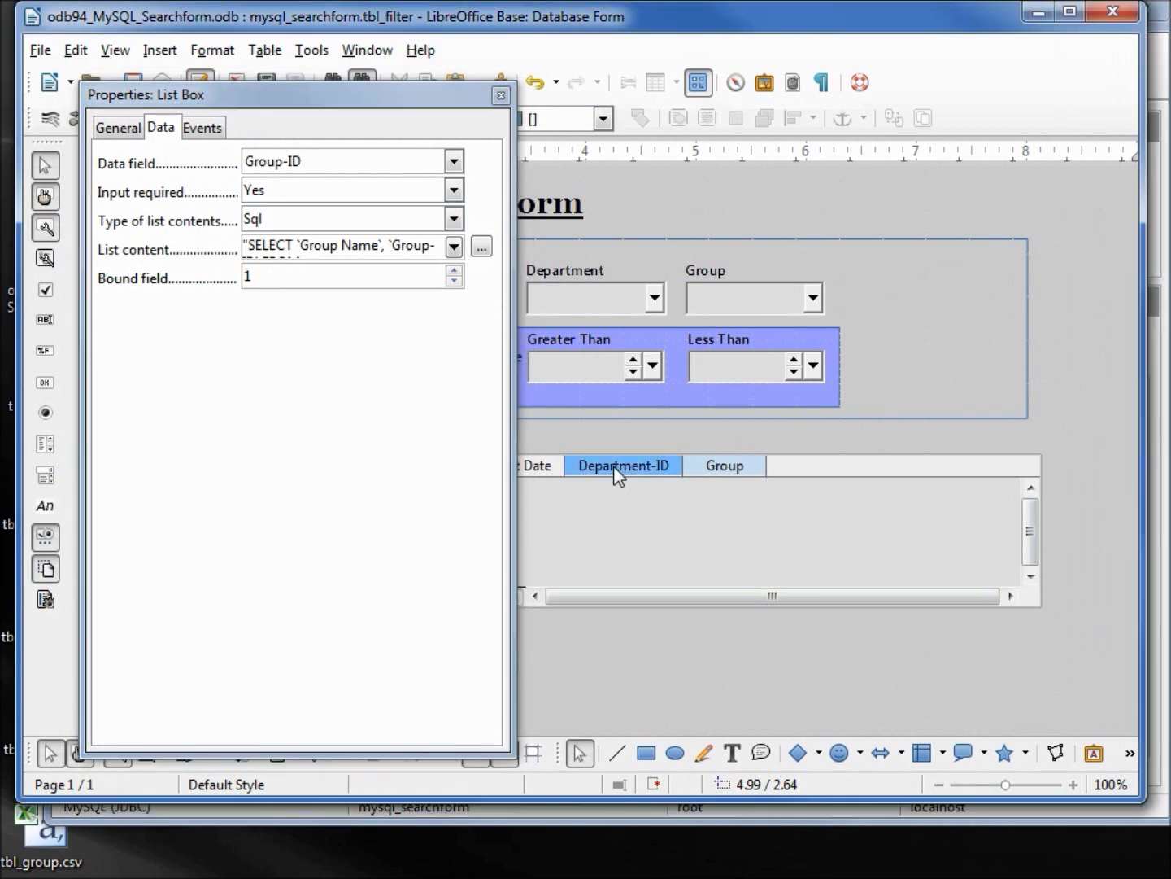
click(121, 134)
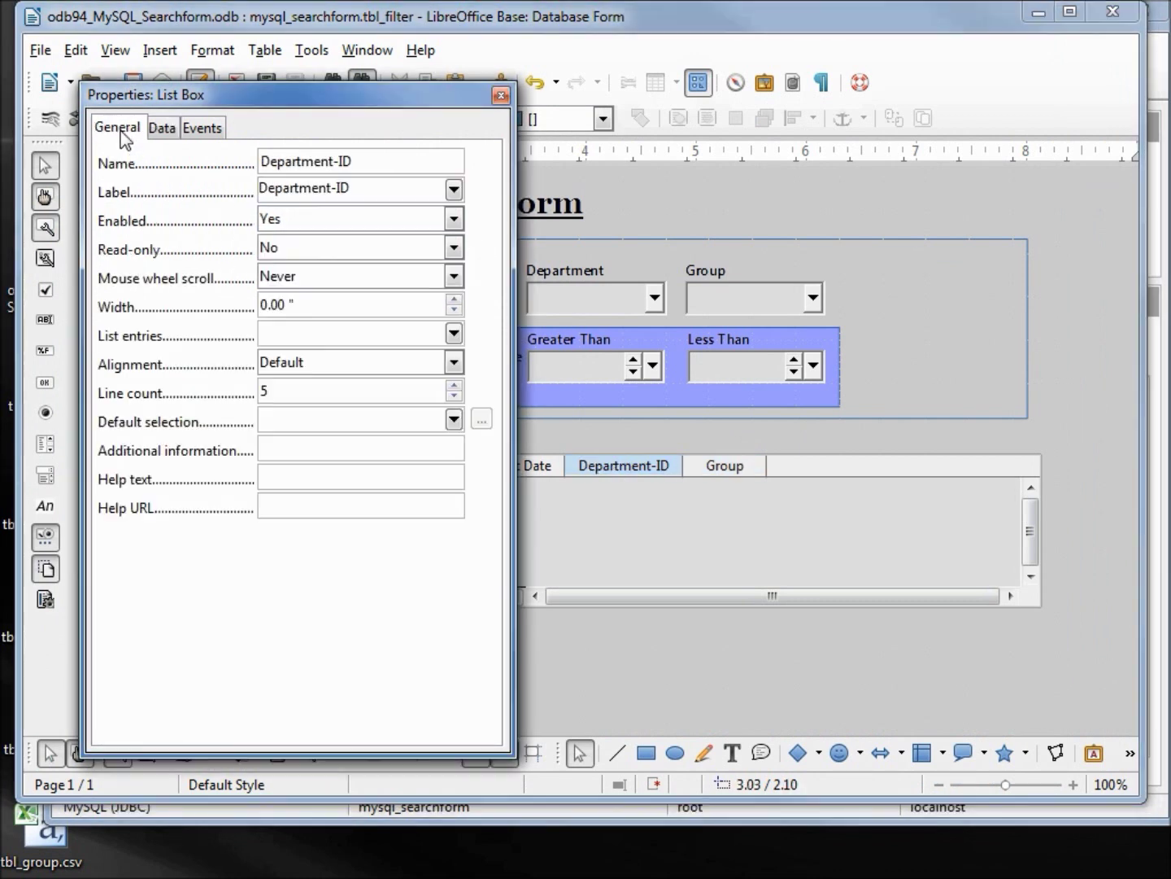
click(369, 189)
key(BackSpace)
key(BackSpace)
key(BackSpace)
click(163, 129)
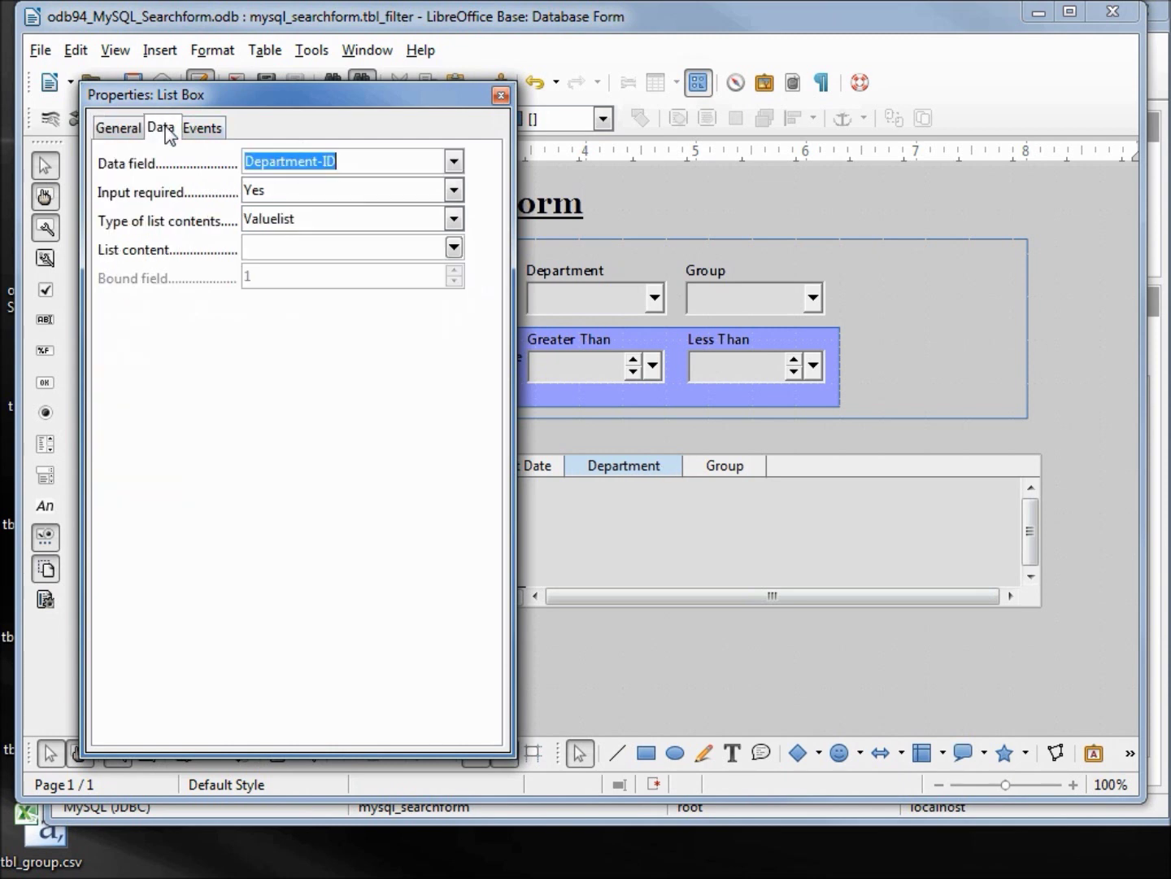
click(454, 221)
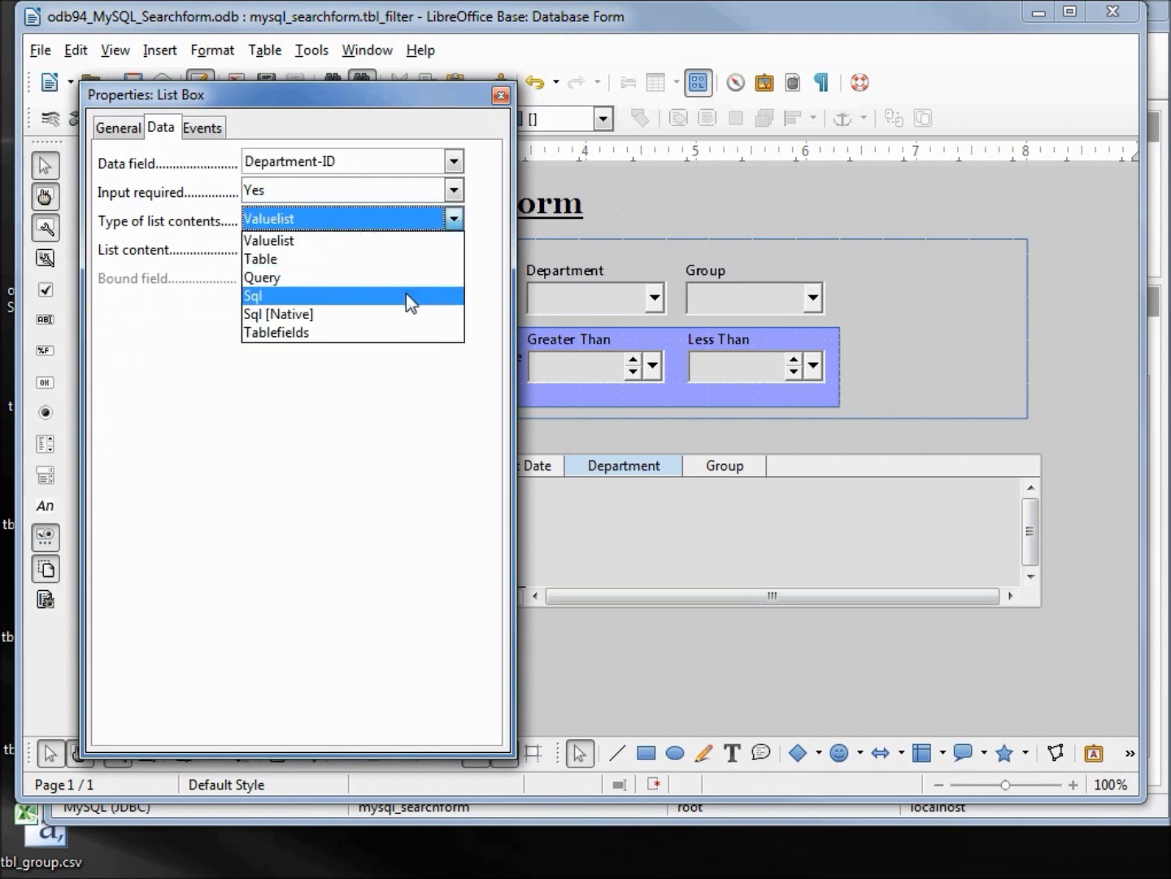
click(406, 297)
Build a tbl_department list query returning Department Name and Department-ID
click(481, 248)
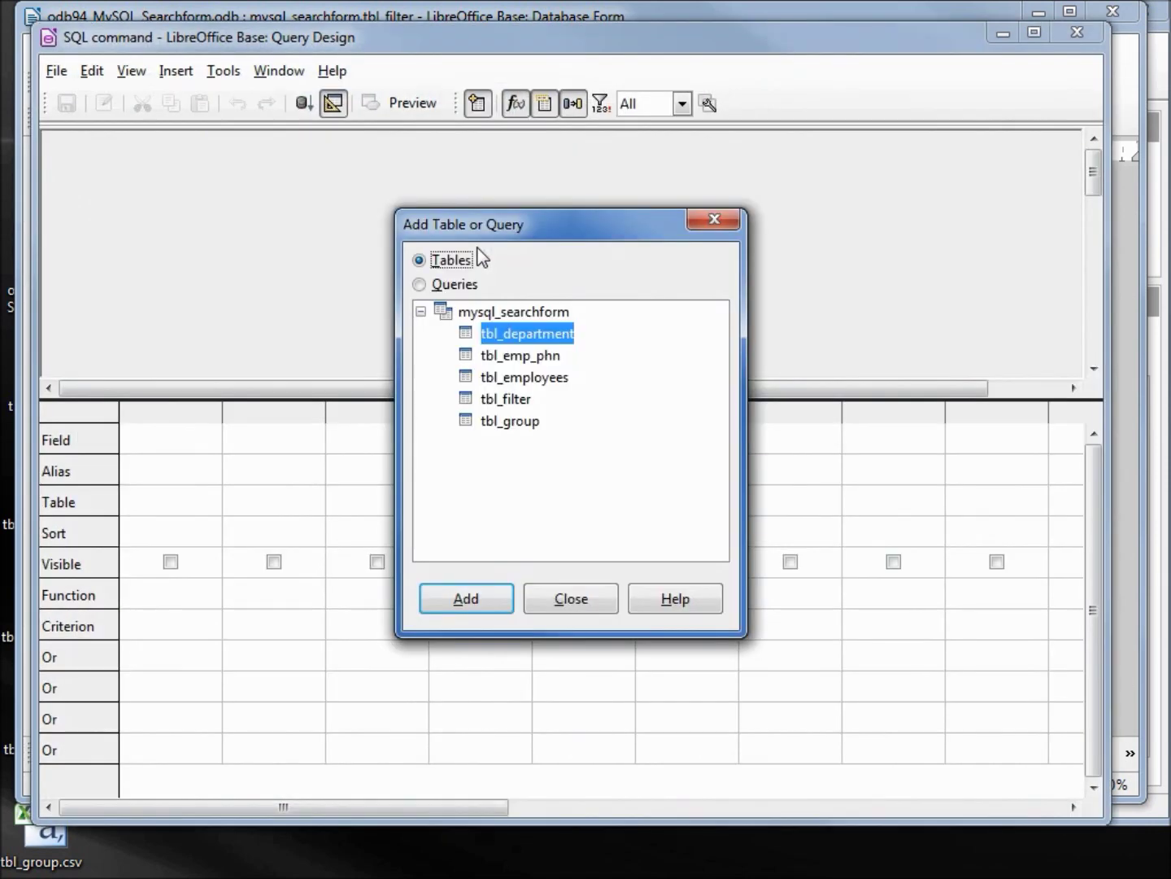
double_click(553, 341)
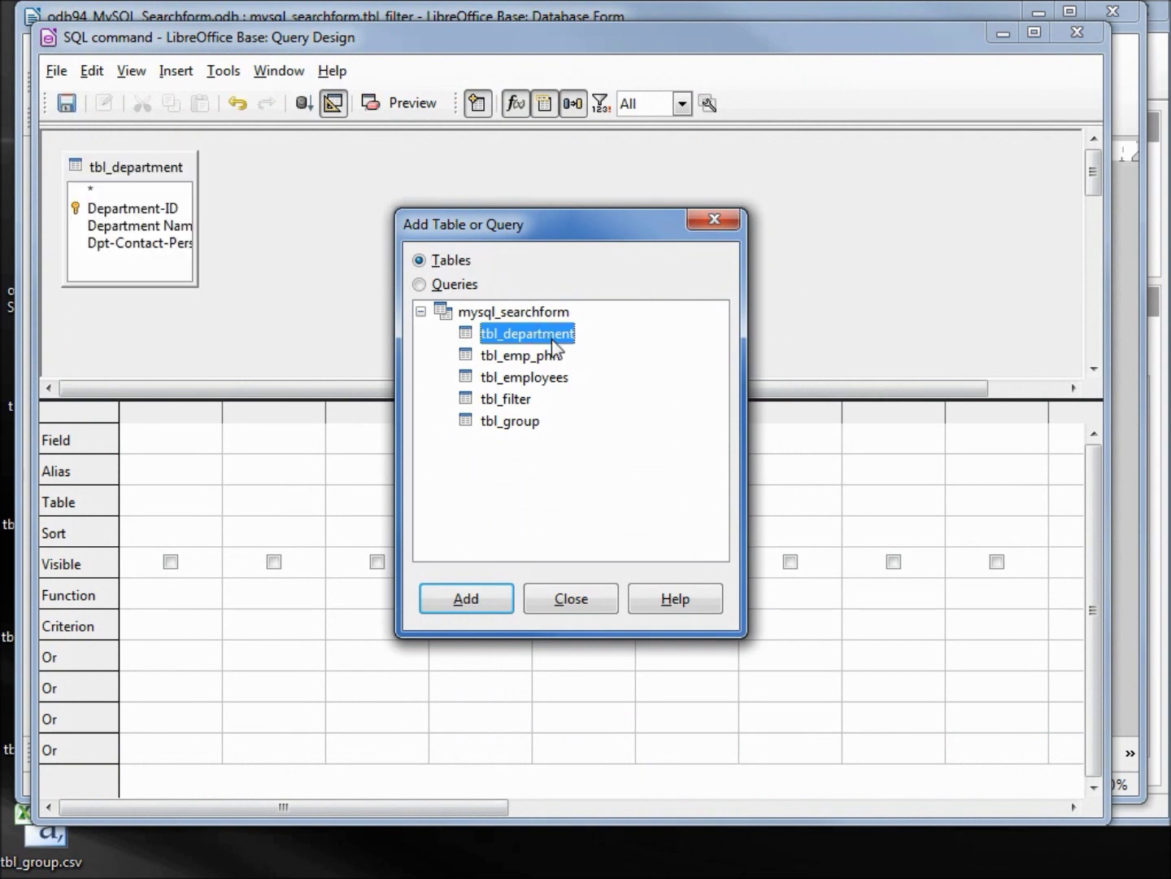
click(574, 600)
double_click(176, 230)
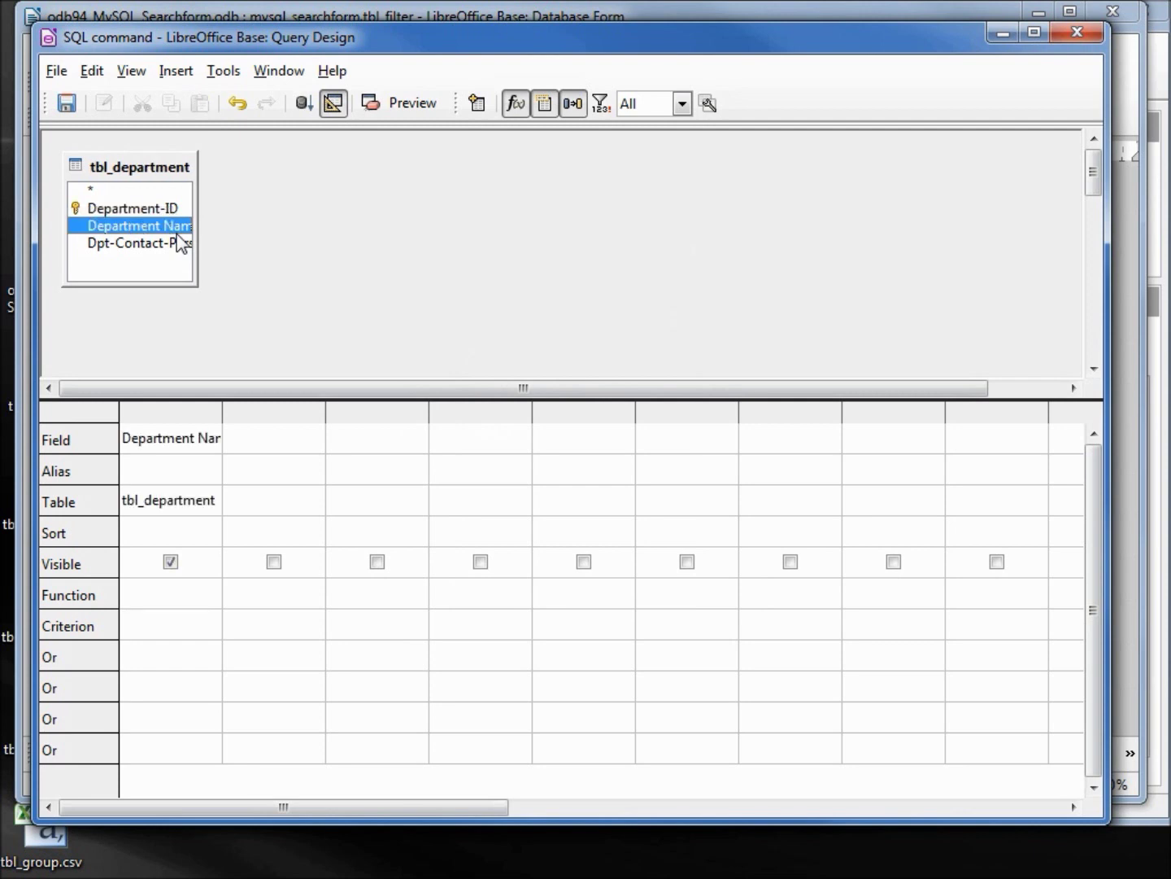
click(155, 213)
double_click(153, 215)
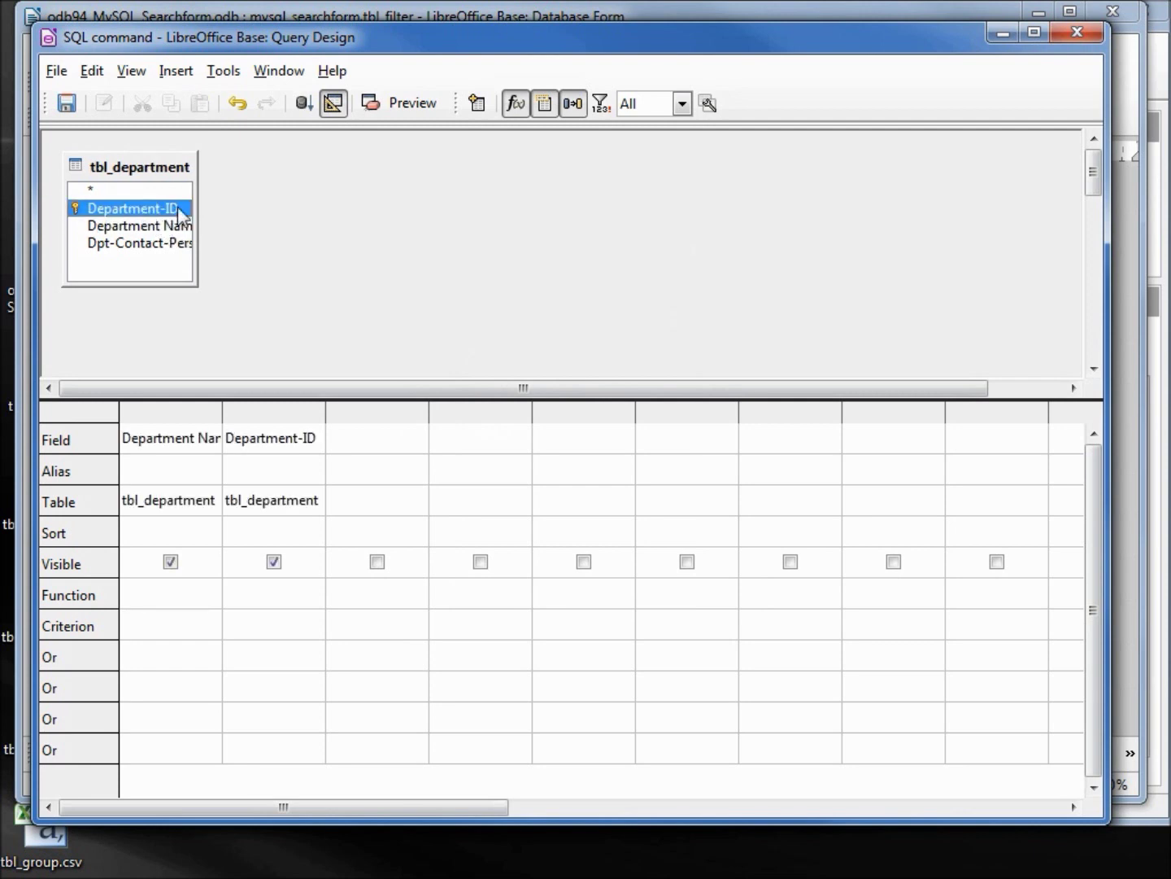
click(300, 103)
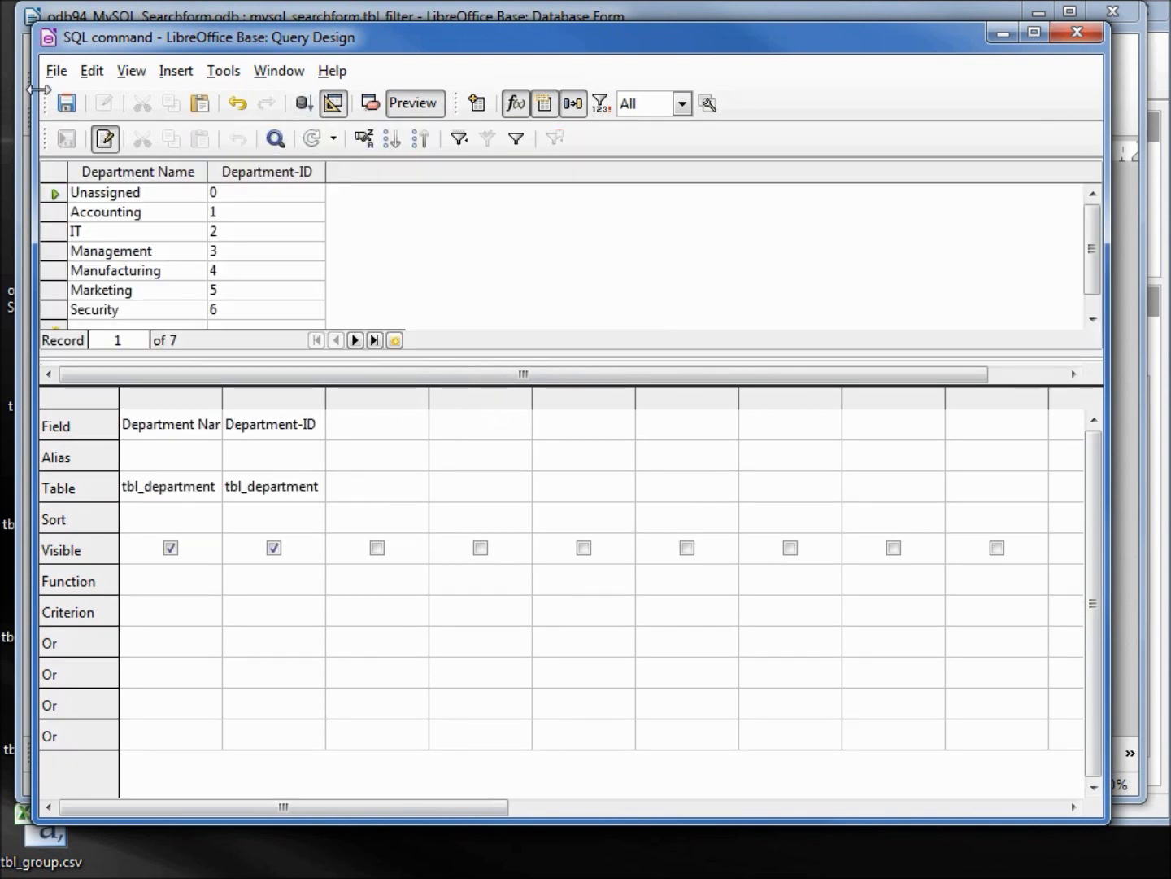
click(1078, 32)
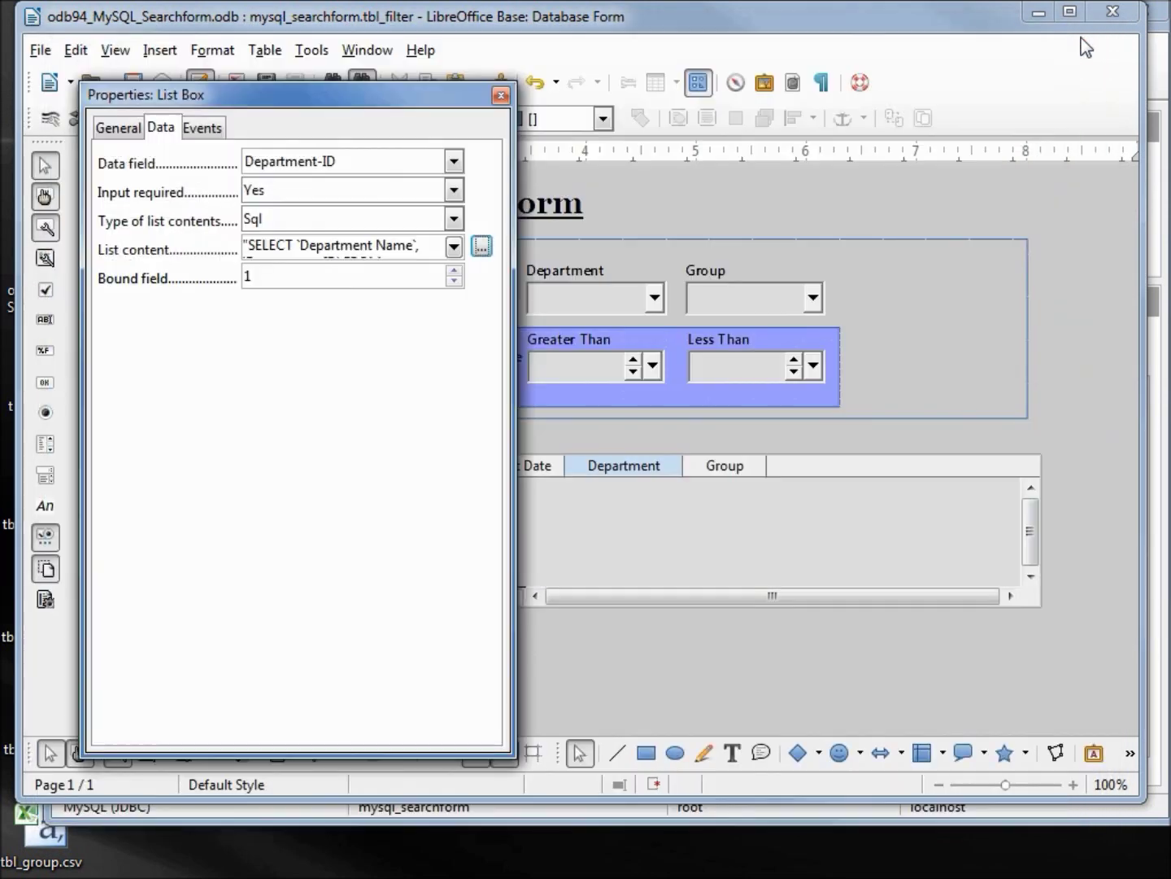
Give the Start Date column the DD/MM/YYYY date format and close its properties
click(540, 466)
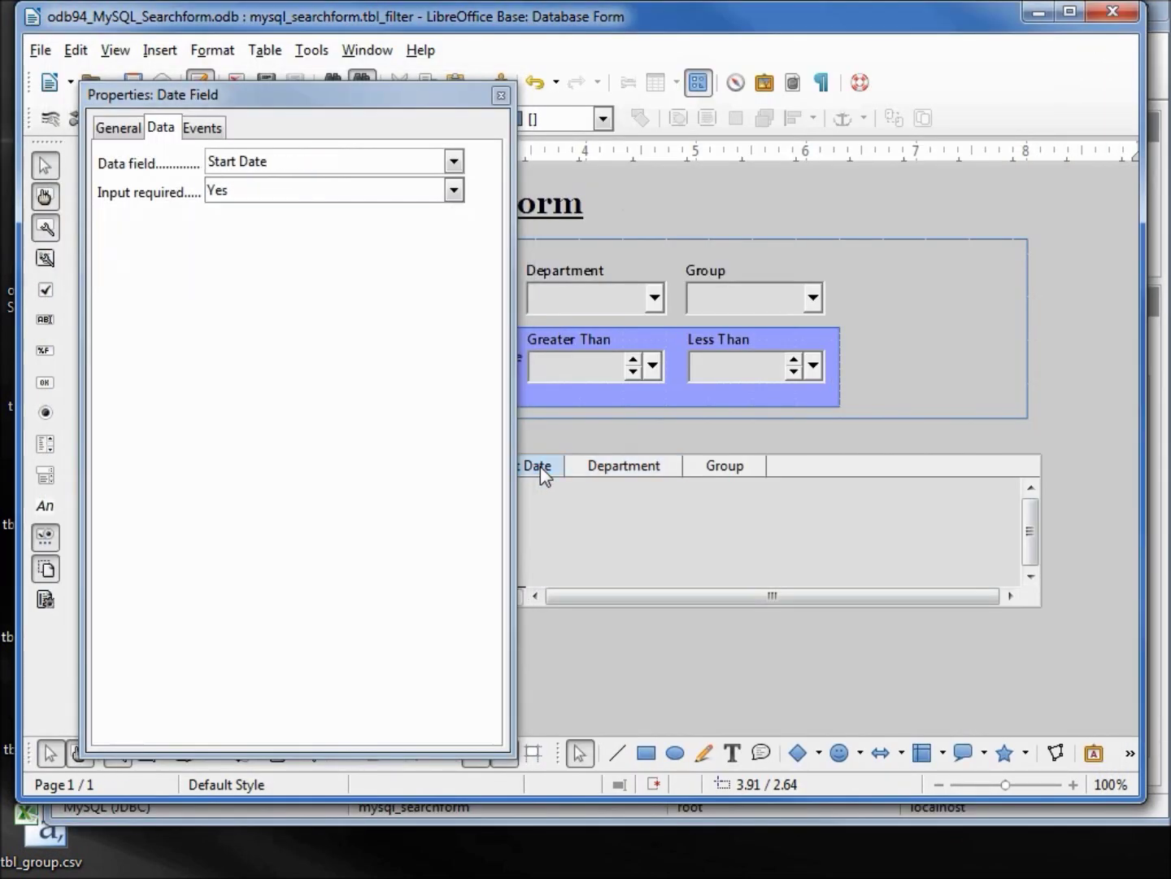
click(121, 131)
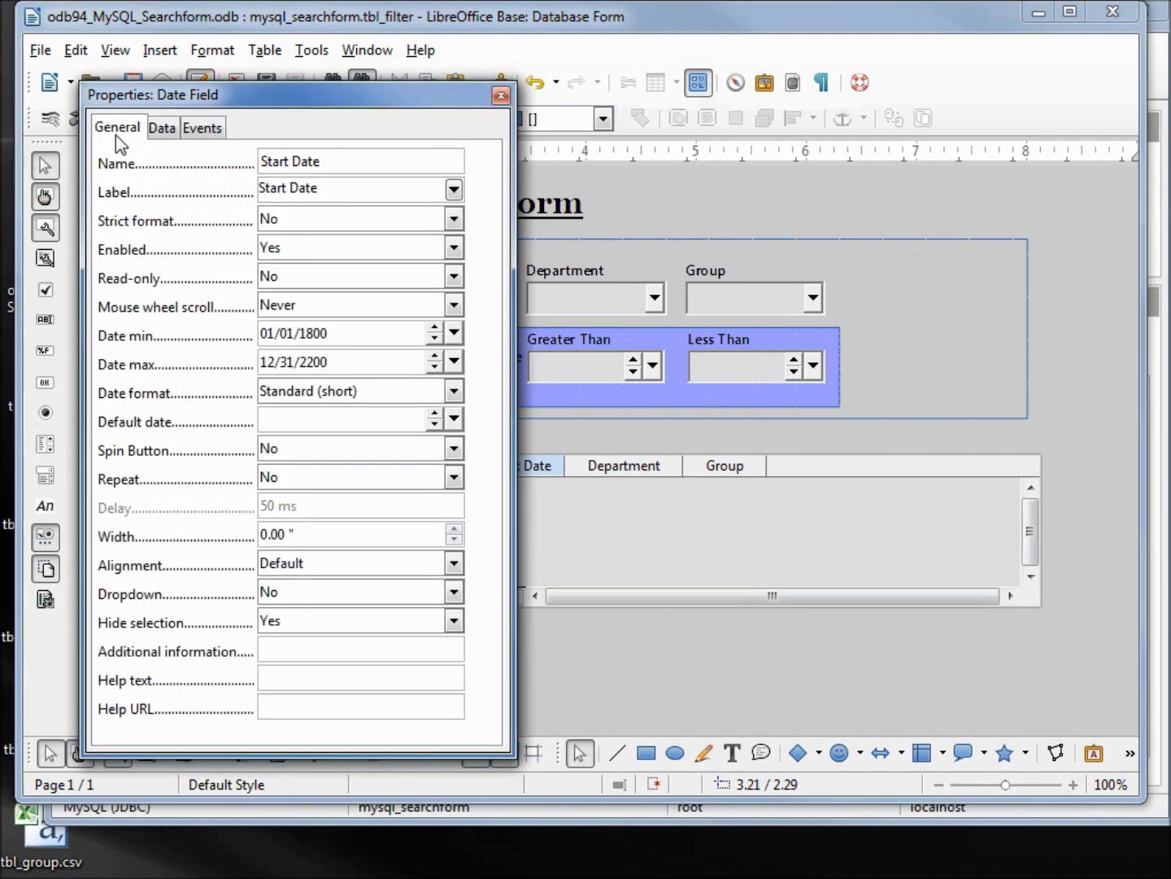
click(453, 392)
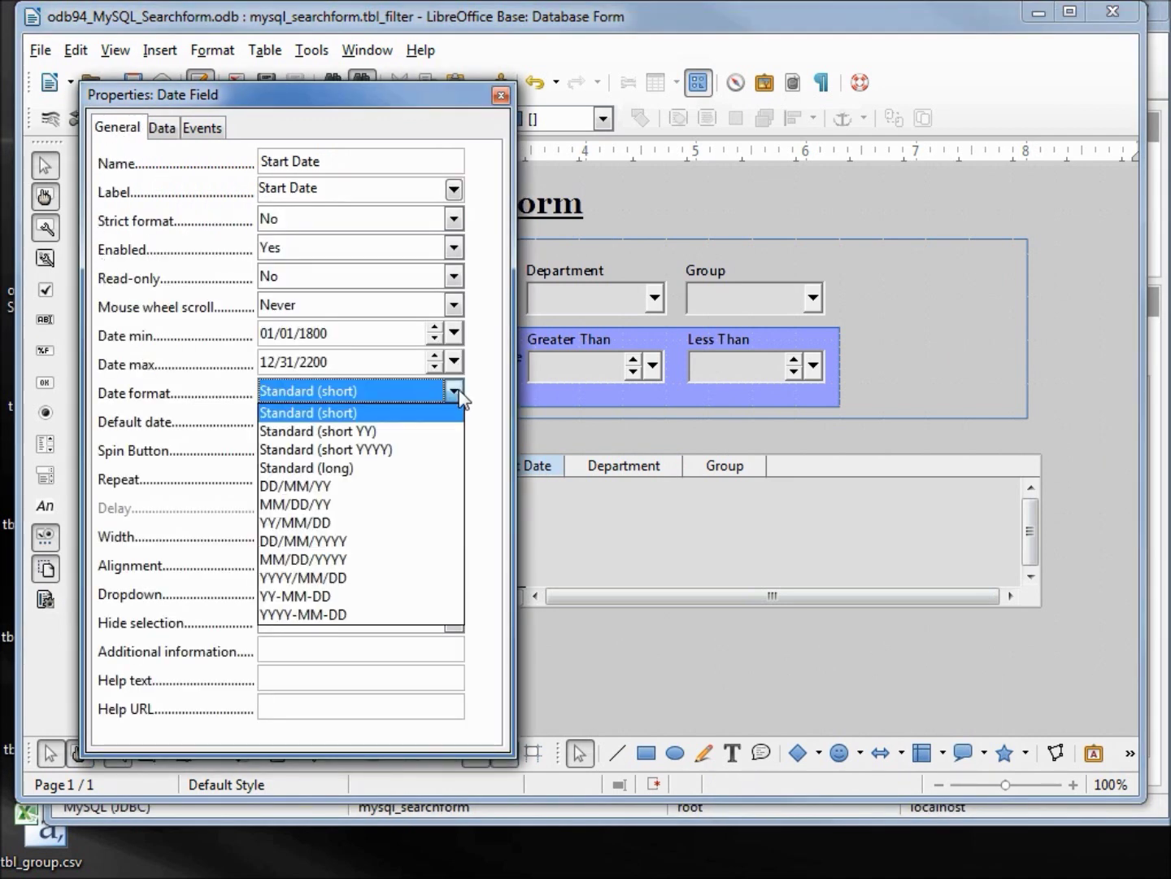
click(343, 542)
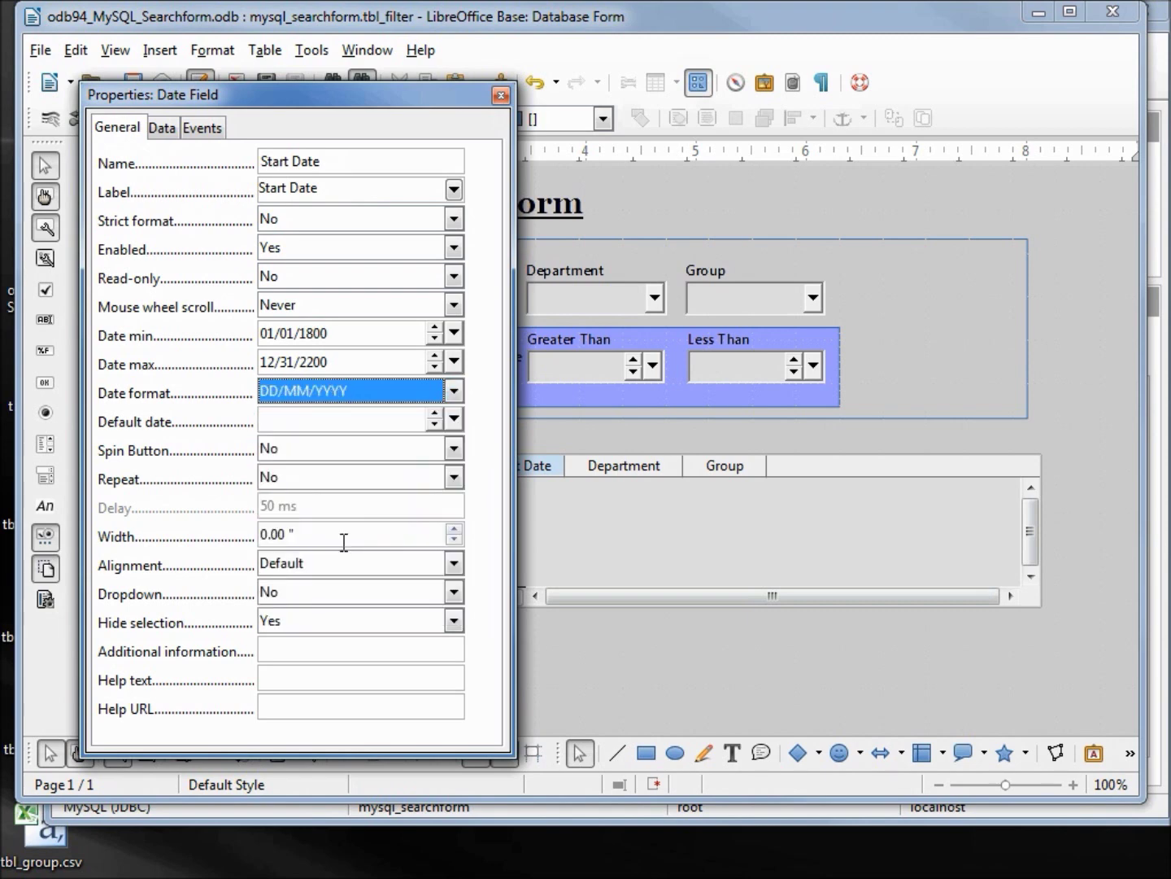
click(502, 94)
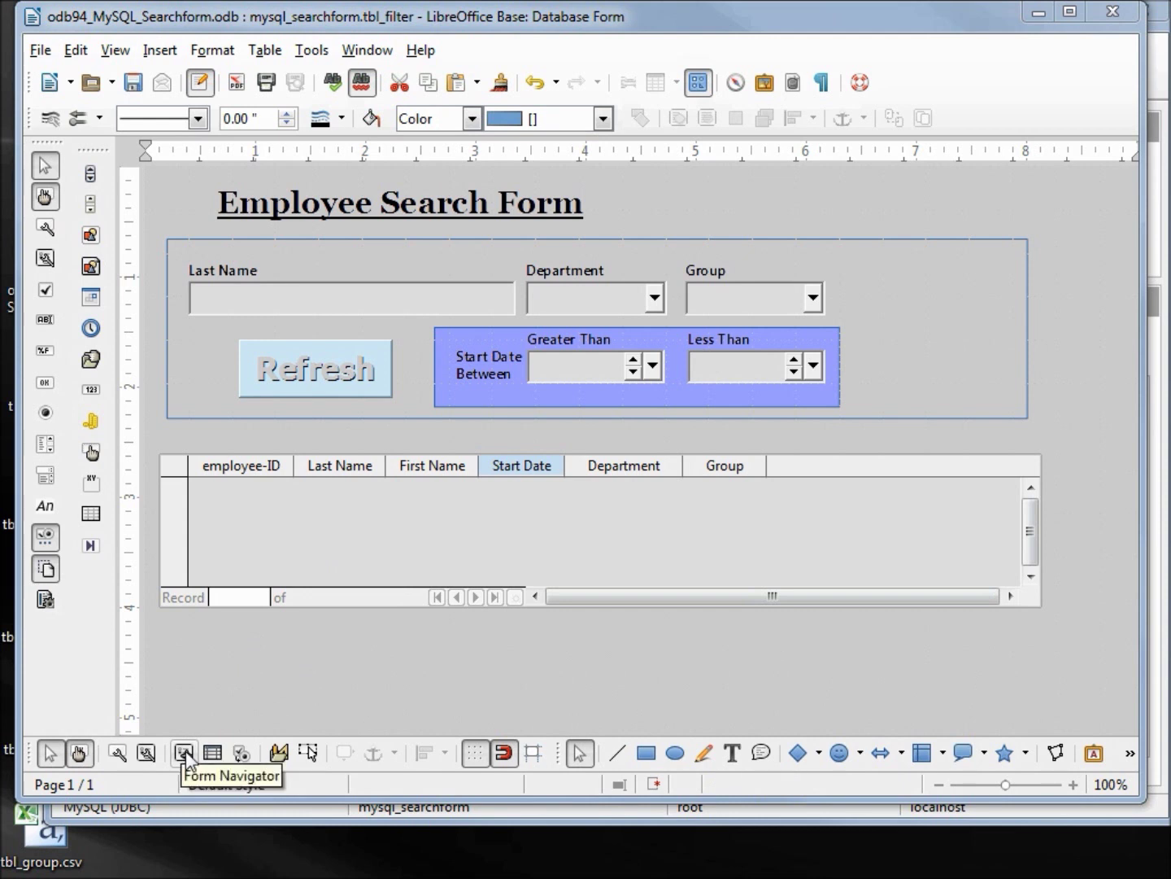
Show the Form Navigator and open the SubForm's properties
click(186, 754)
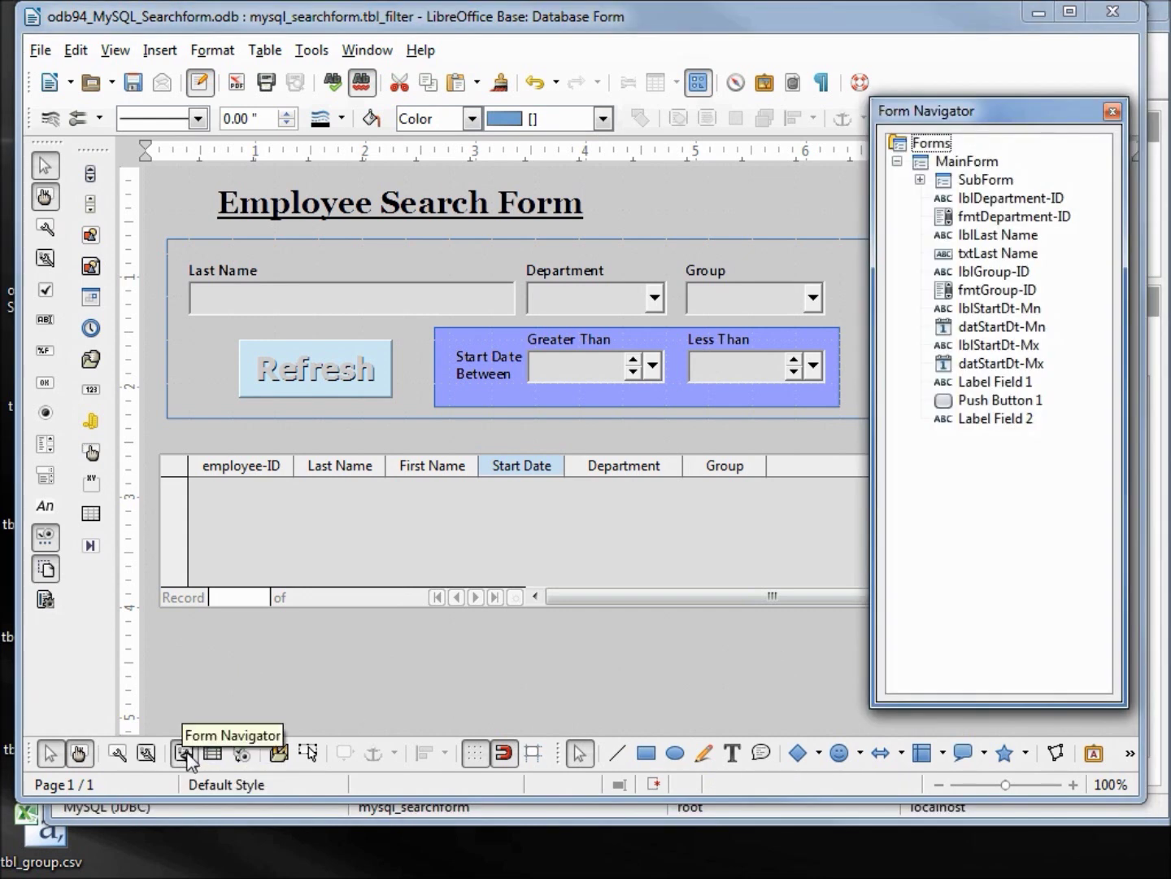
right_click(974, 181)
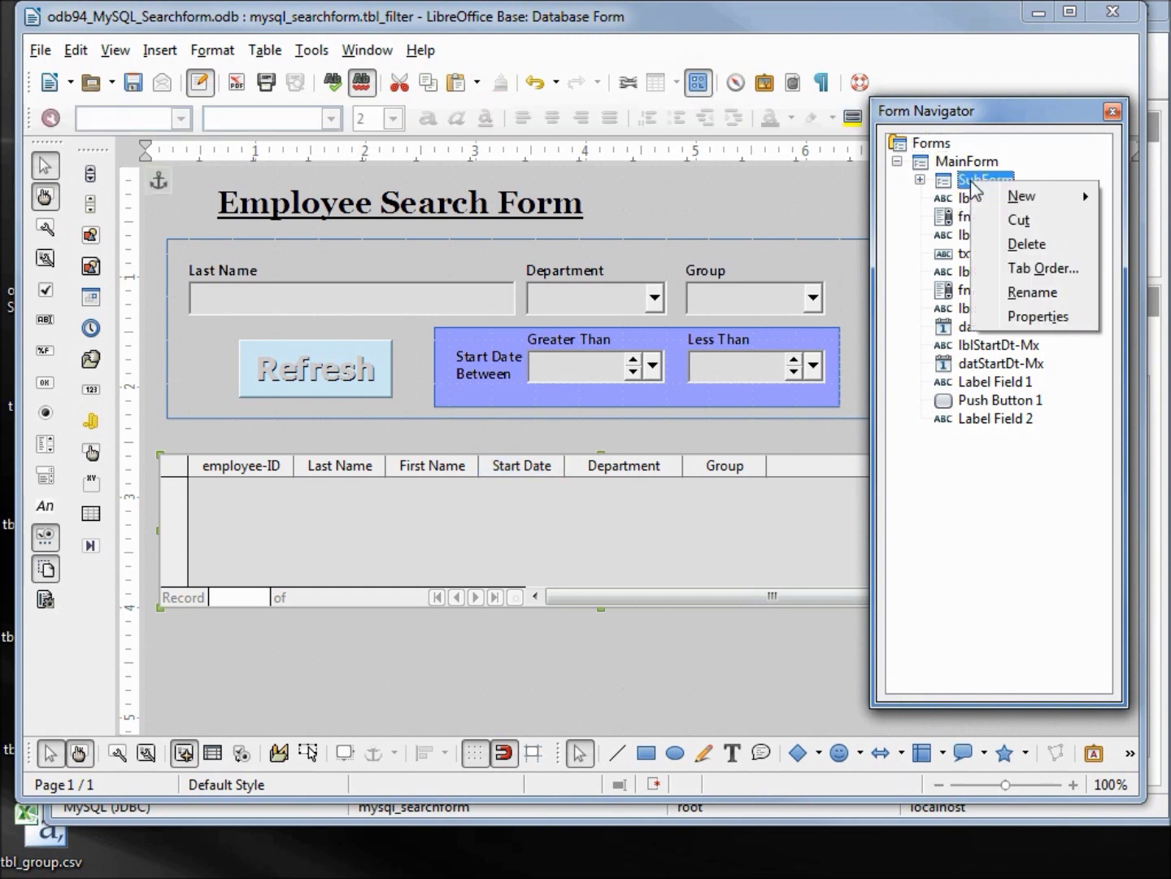
click(1039, 317)
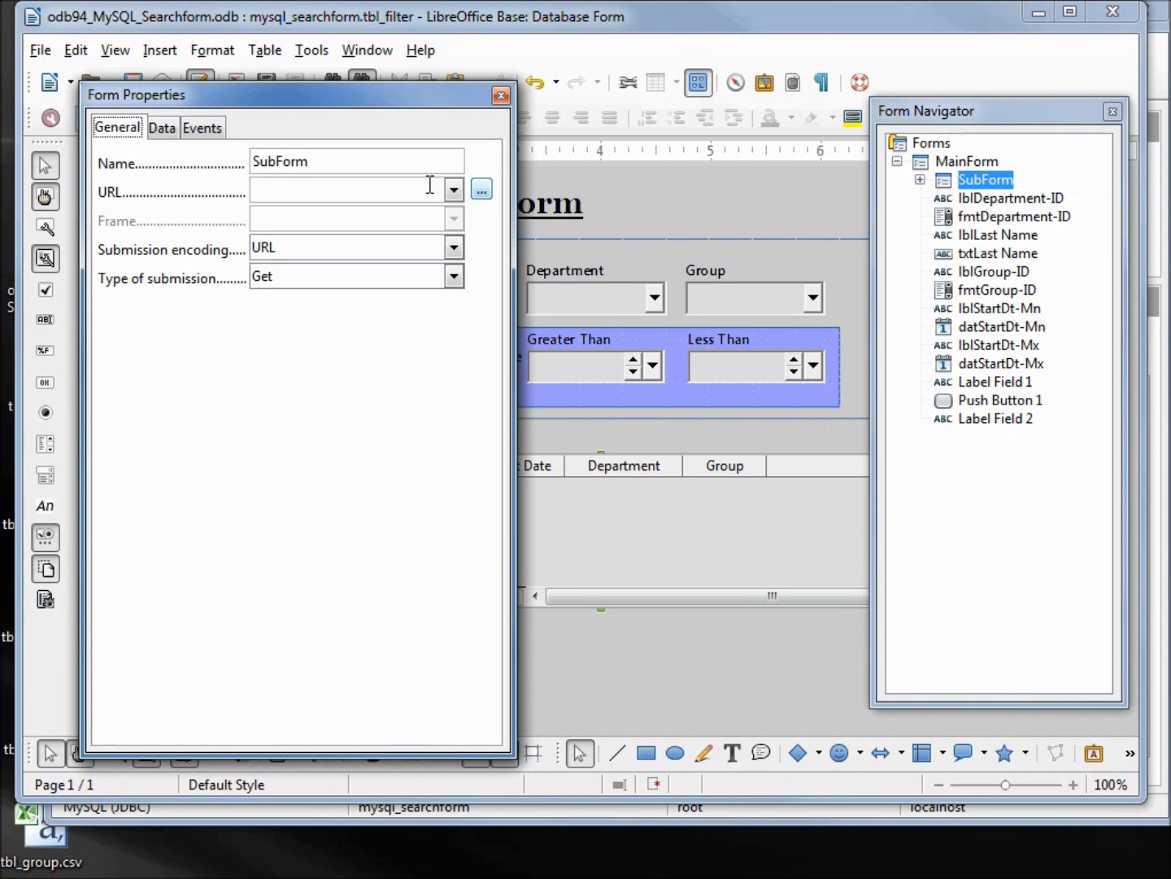
Pick Last Name, Department-ID, Group-ID and StartDt-Mn as the SubForm's tbl_filter link fields
click(173, 134)
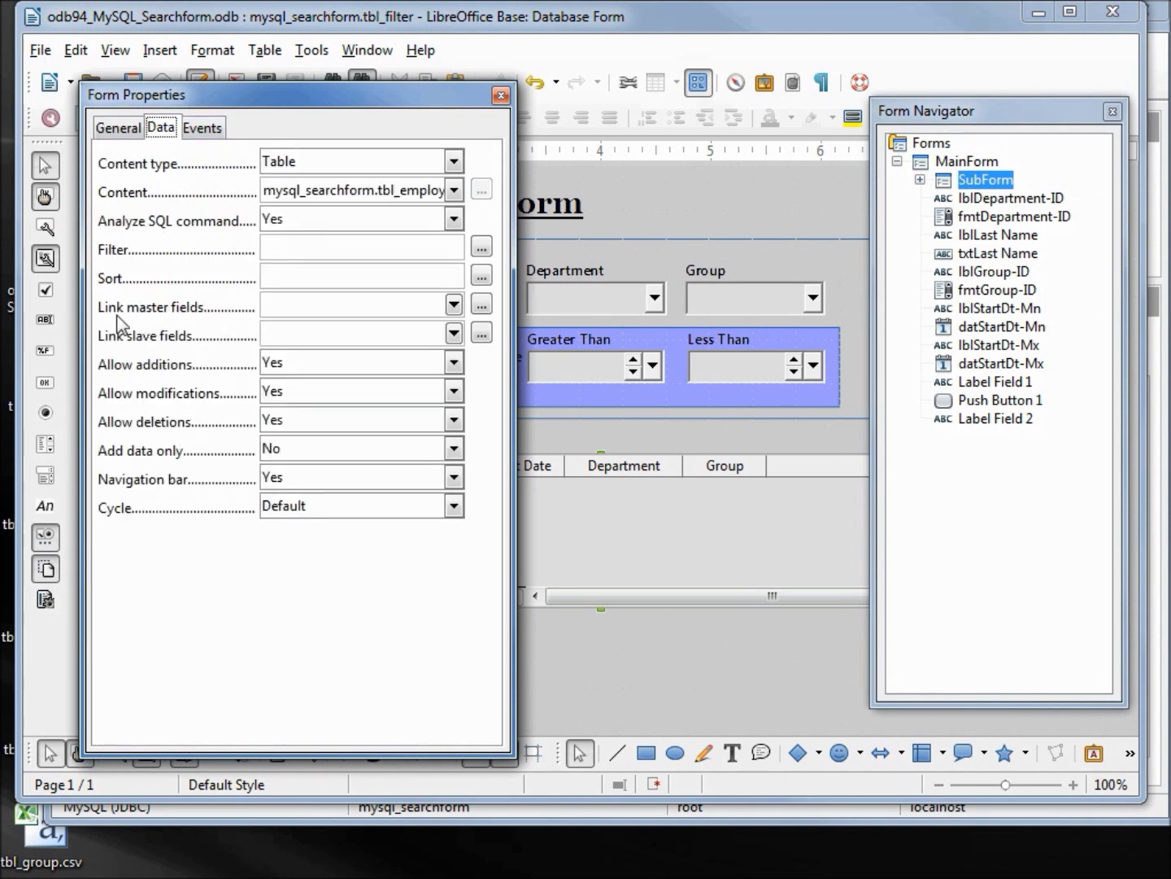
click(481, 306)
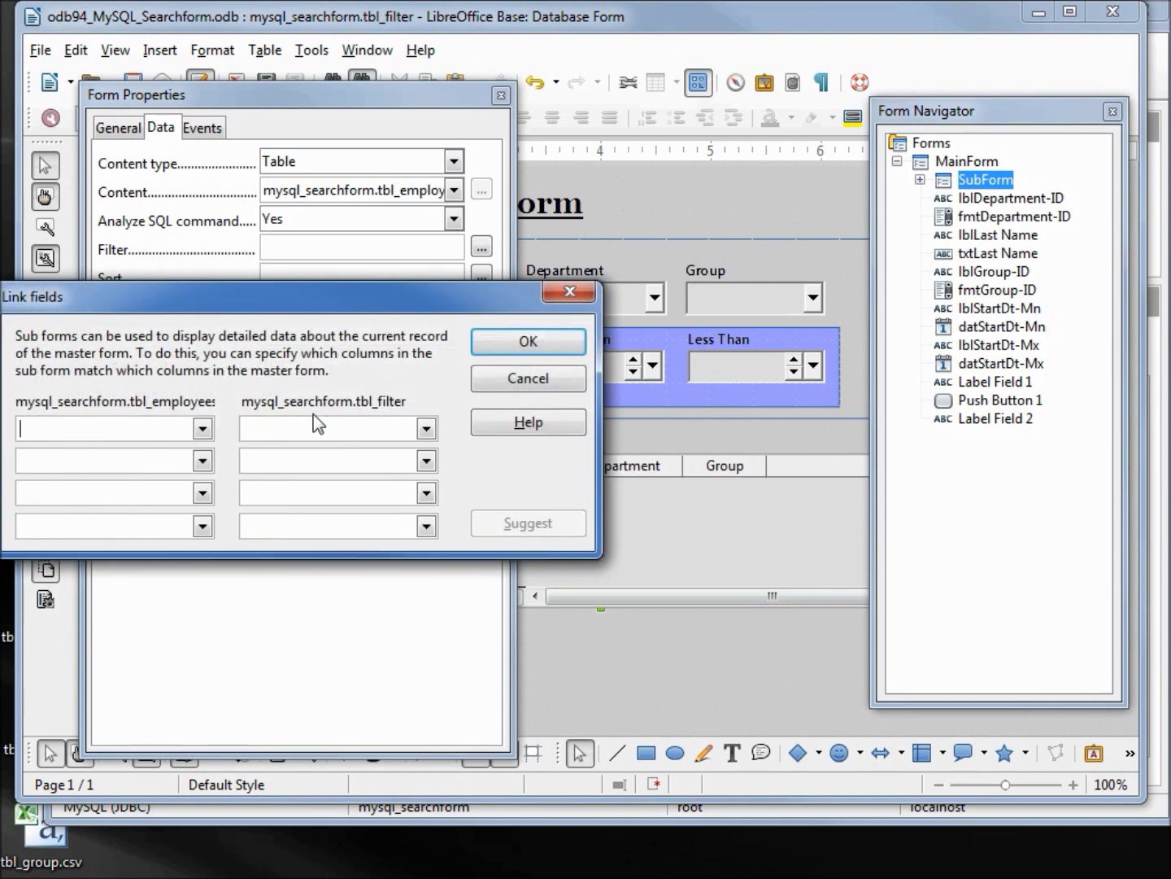
click(425, 429)
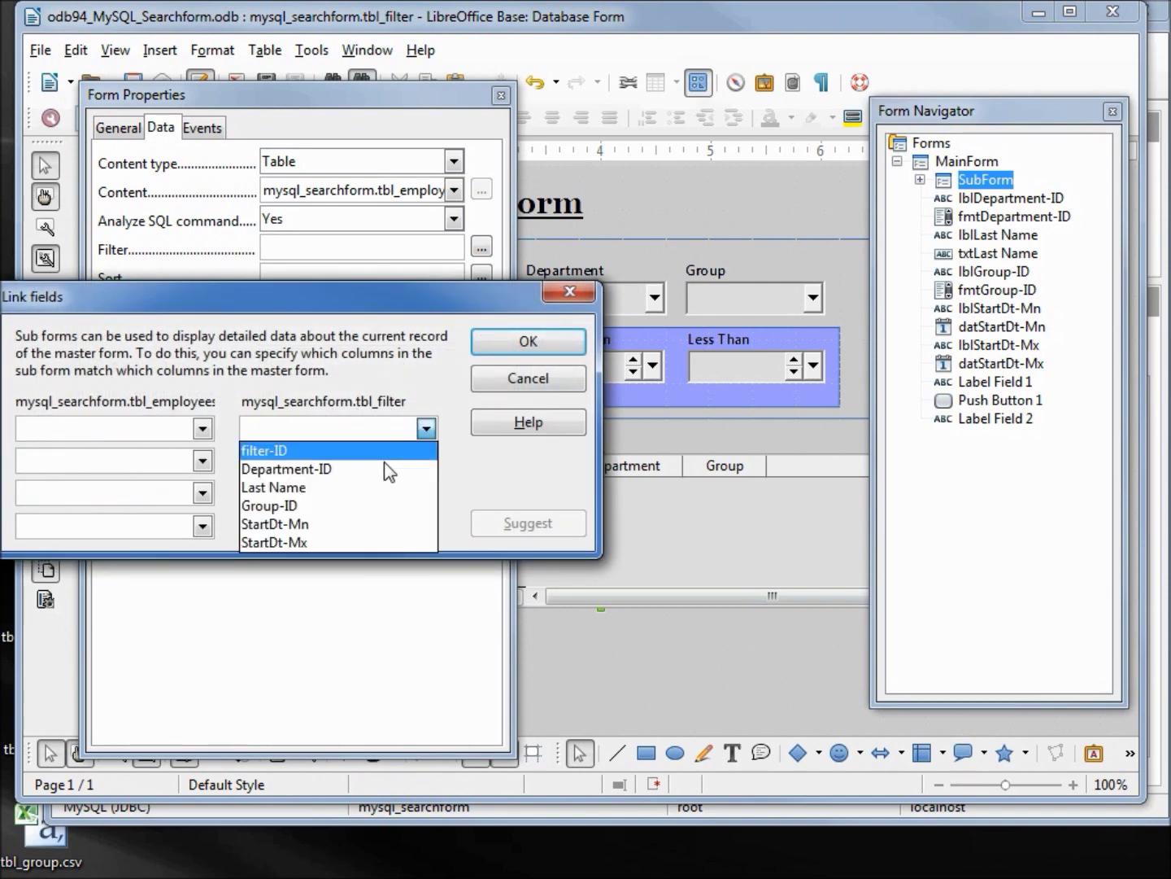
click(329, 487)
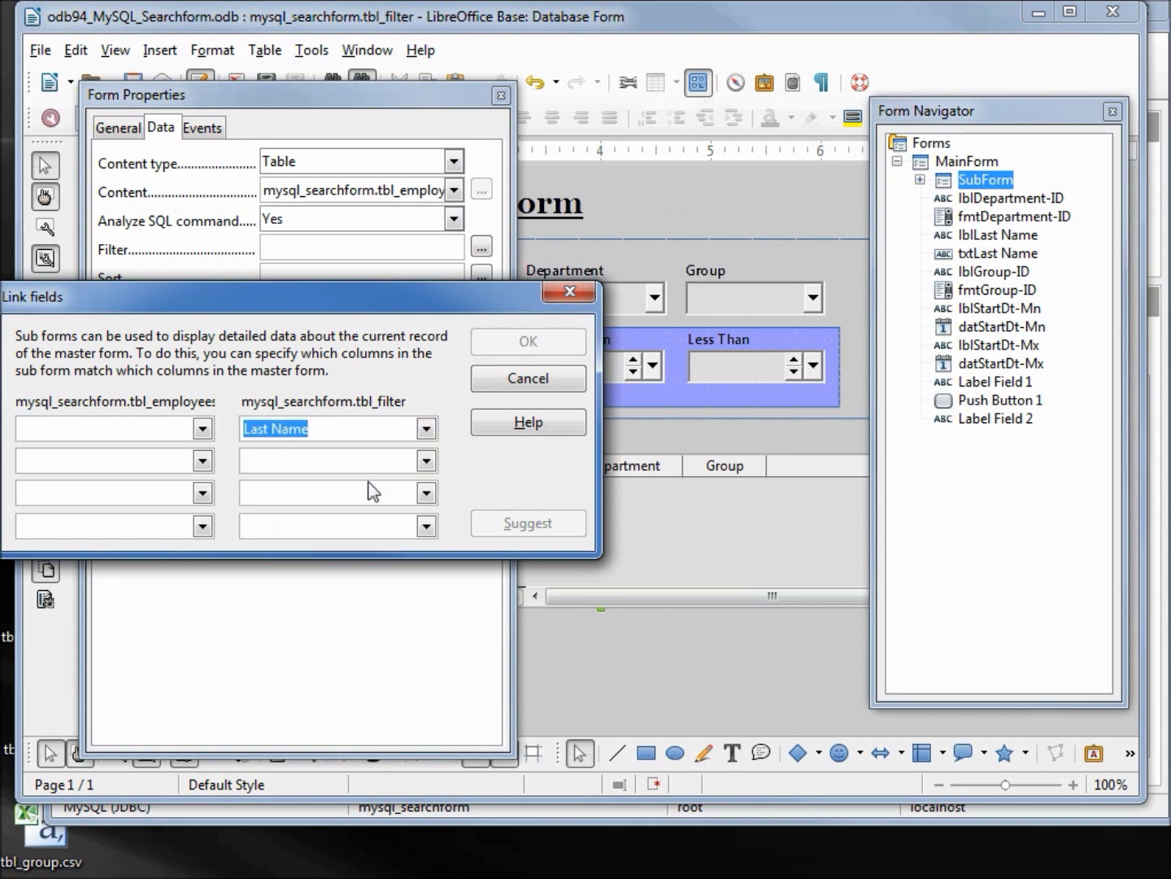
click(425, 461)
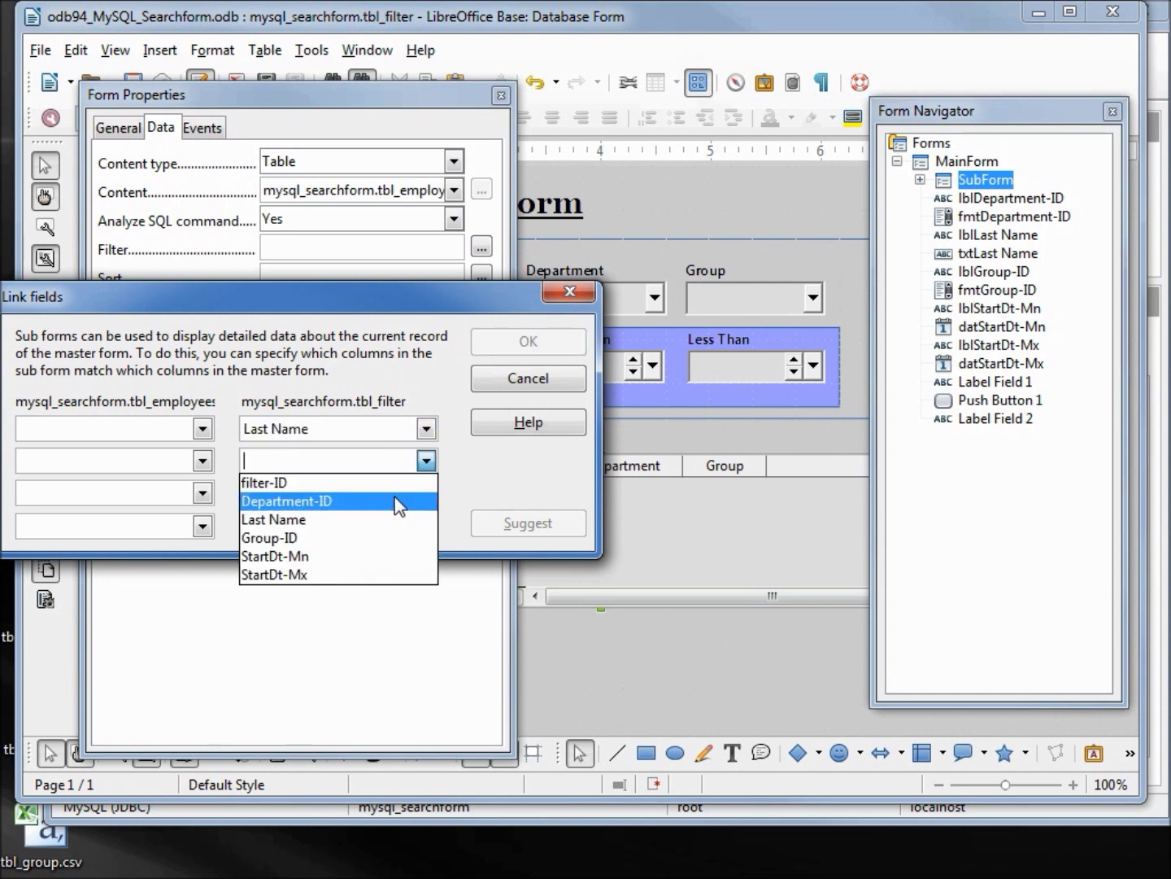
click(398, 501)
click(426, 493)
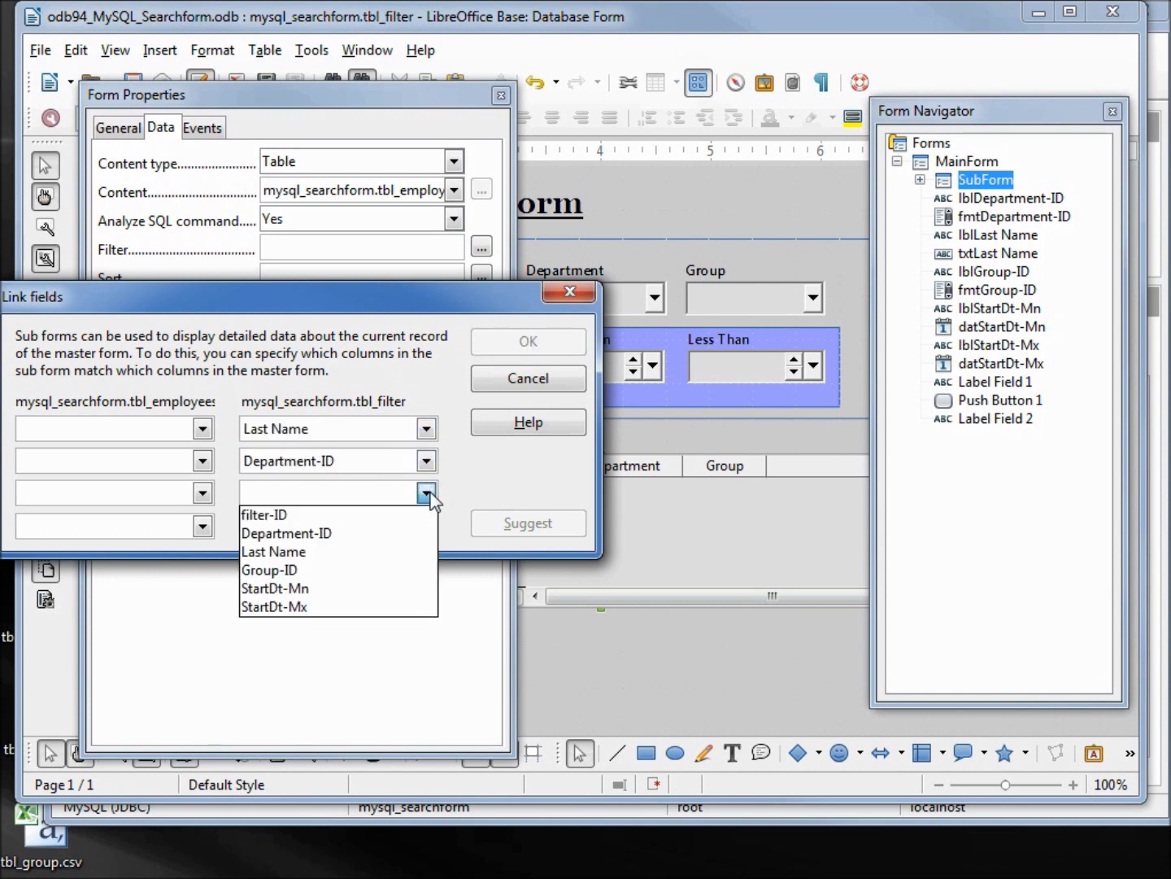
click(407, 571)
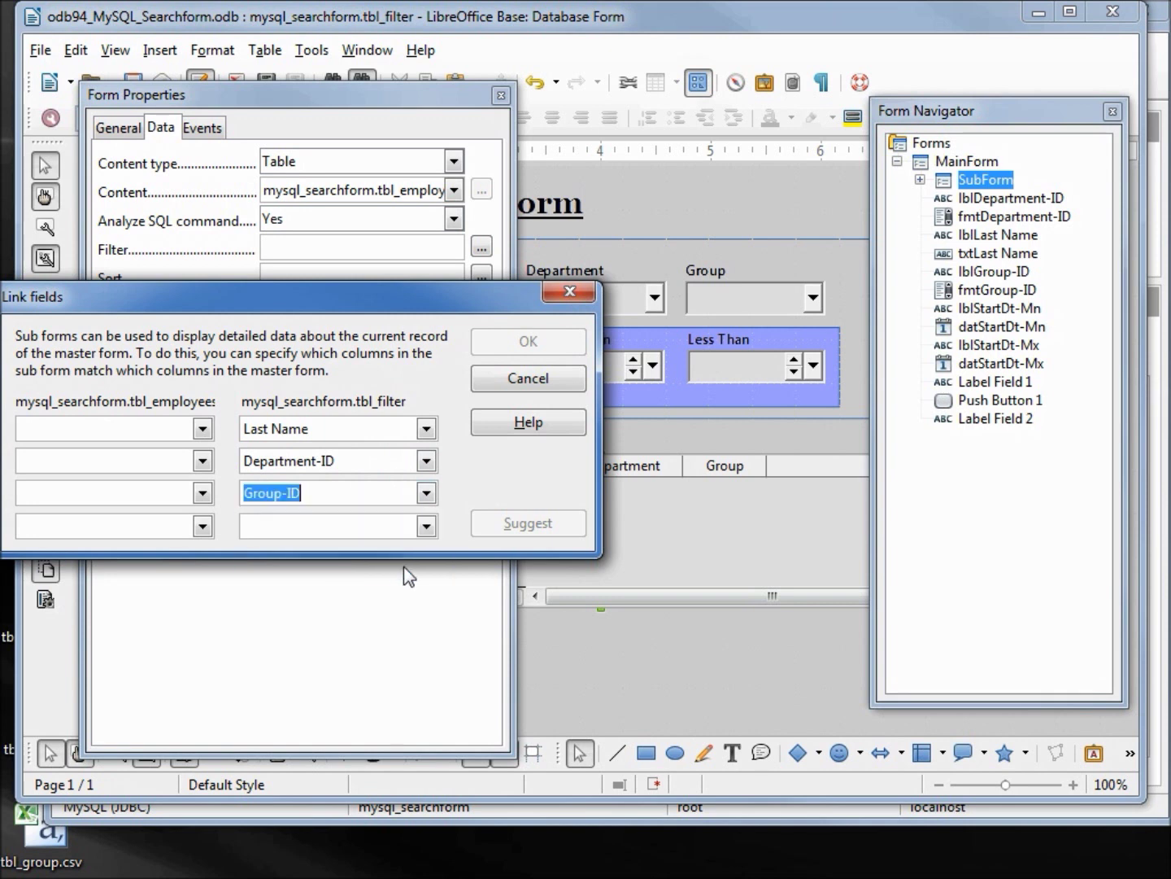
click(426, 525)
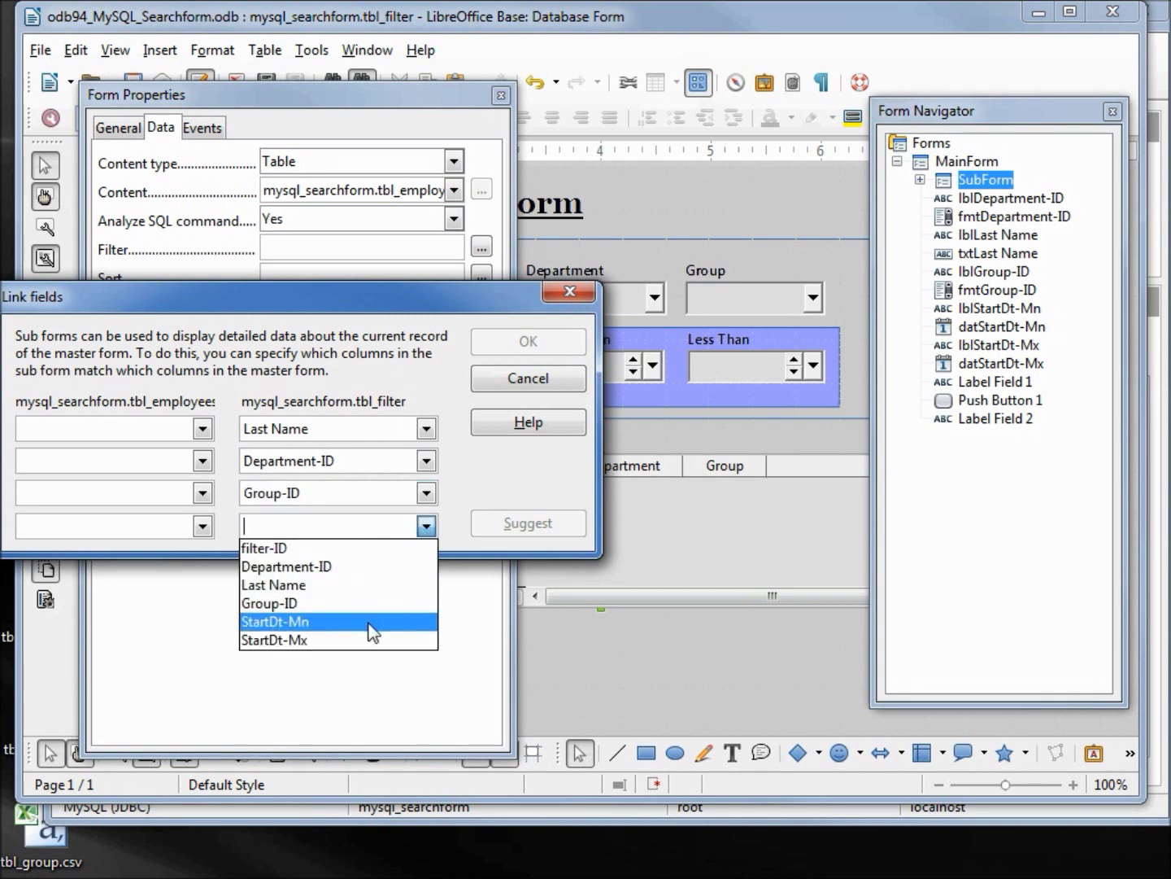
click(372, 623)
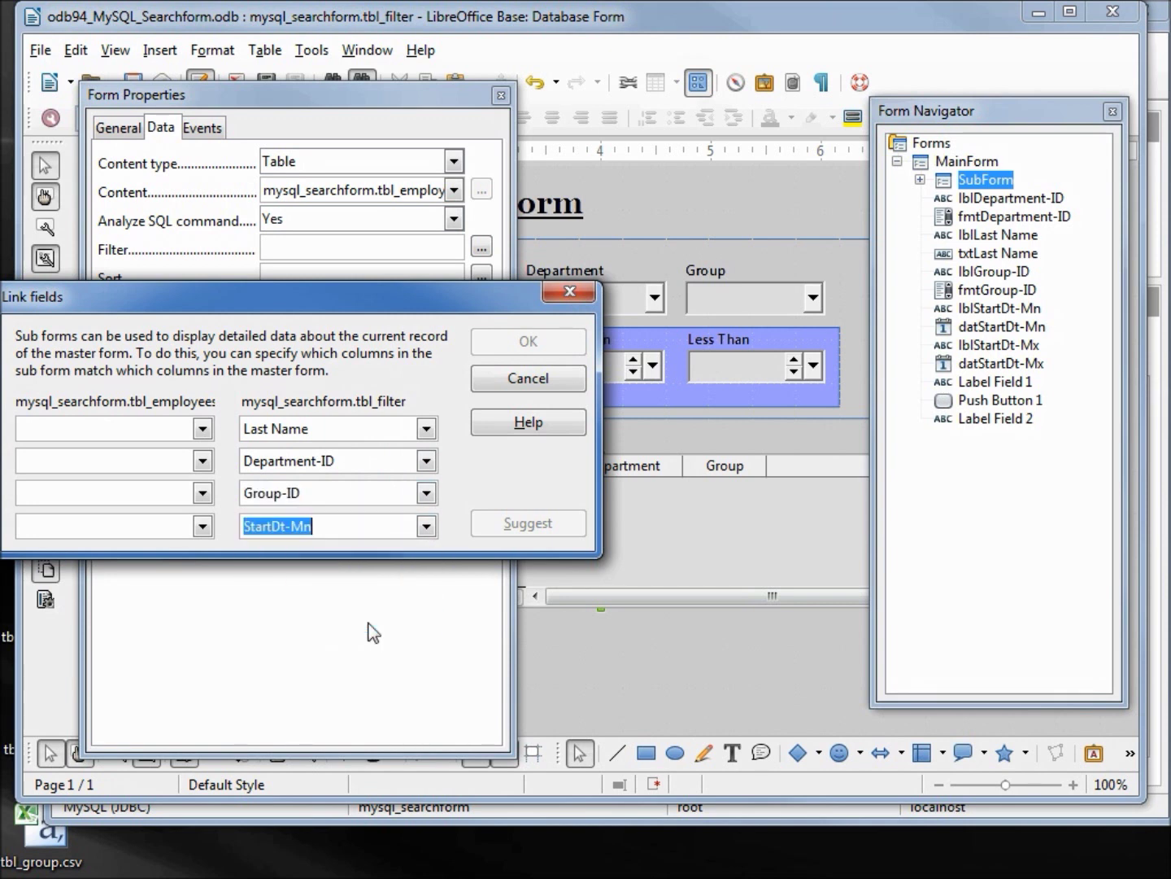
click(86, 428)
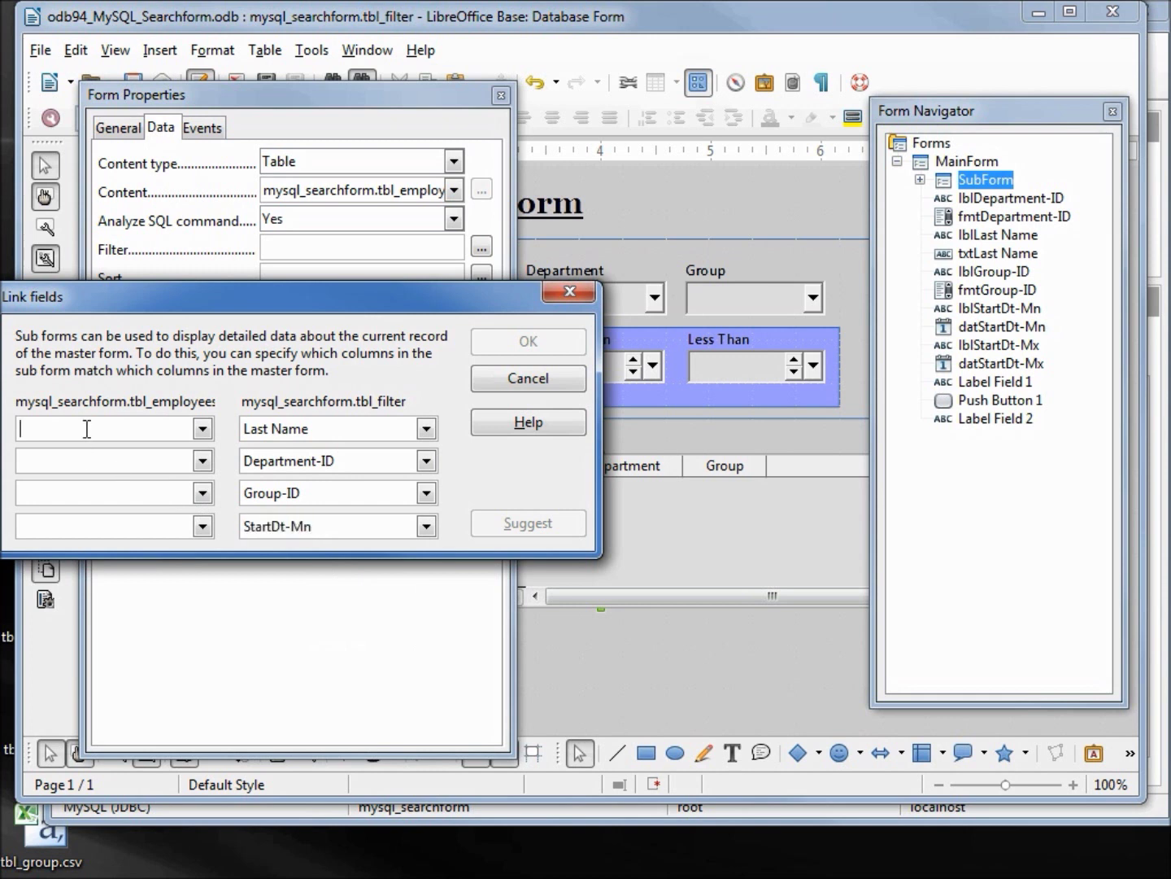
Pair the filter fields with parameters Var_LN, Var_DPT, Var_GRP and Var_StDtMn and confirm
text(Var_LN)
key(Tab)
key(Tab)
text(Var_DPT)
key(Tab)
key(Tab)
text(Var)
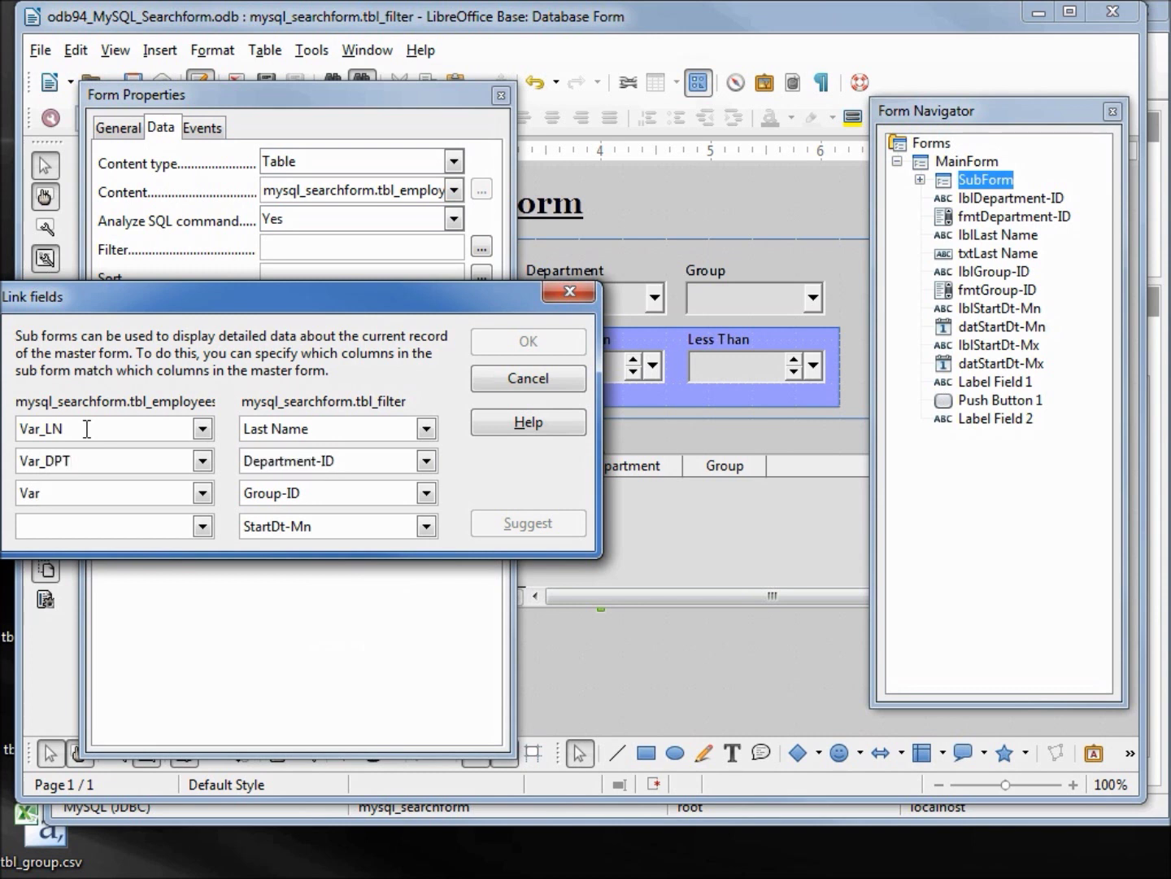
text(_GRP)
key(Tab)
key(Tab)
text(Var_S)
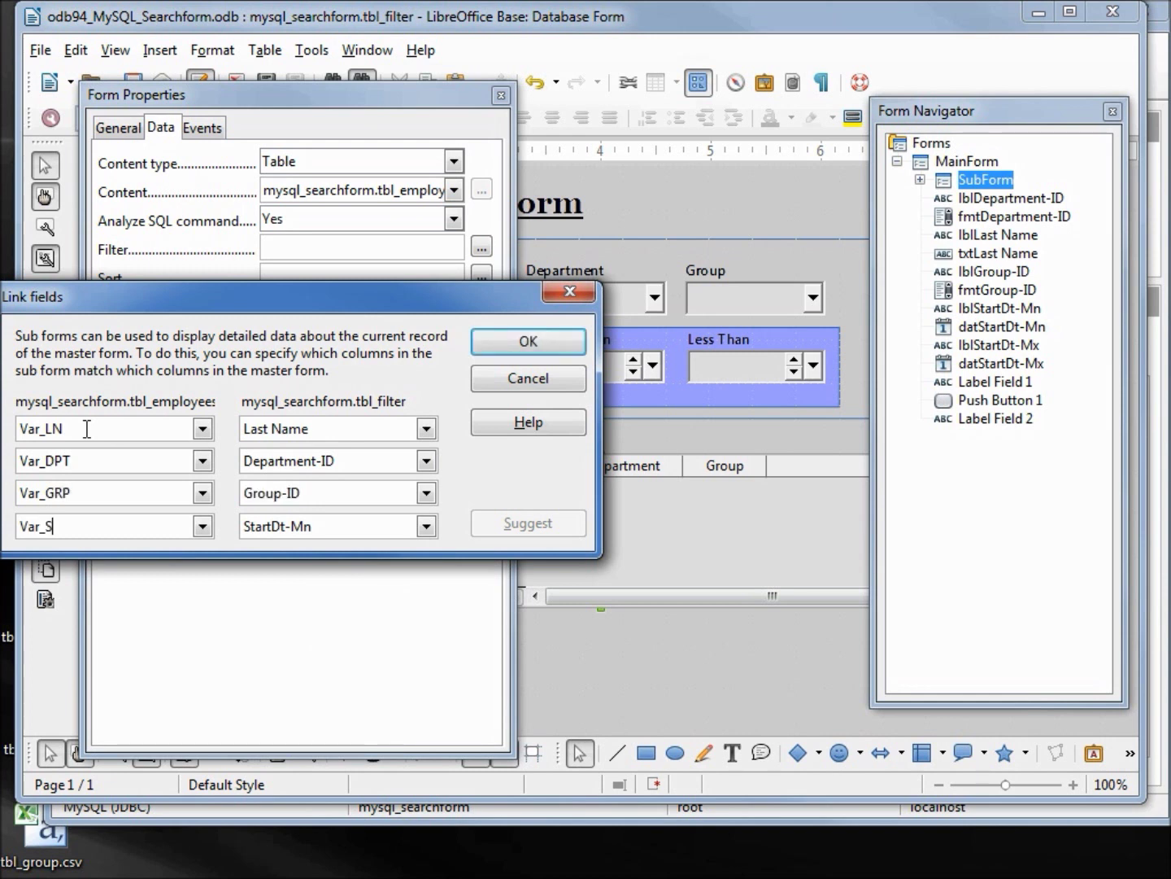
text(tDtMn)
click(529, 340)
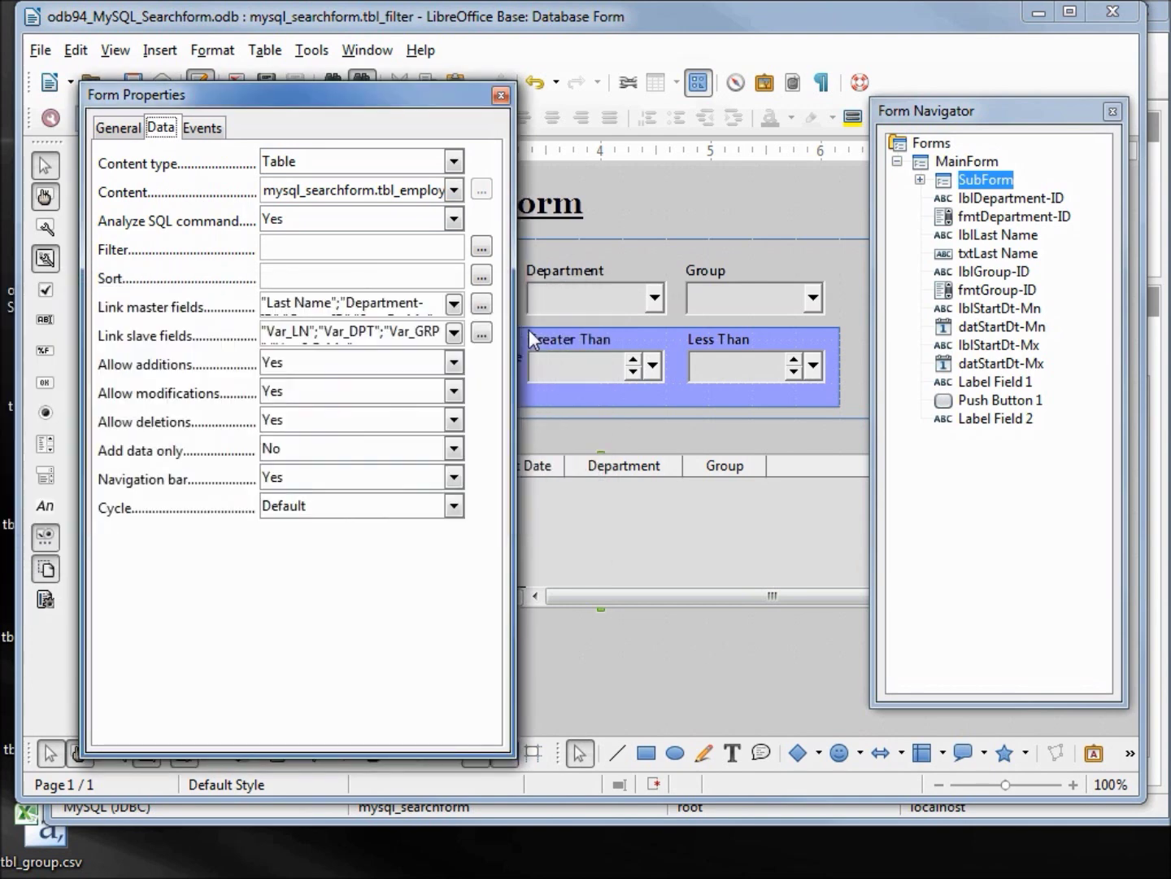
Add StartDt-Mx as a fifth entry in the Link master fields
click(453, 306)
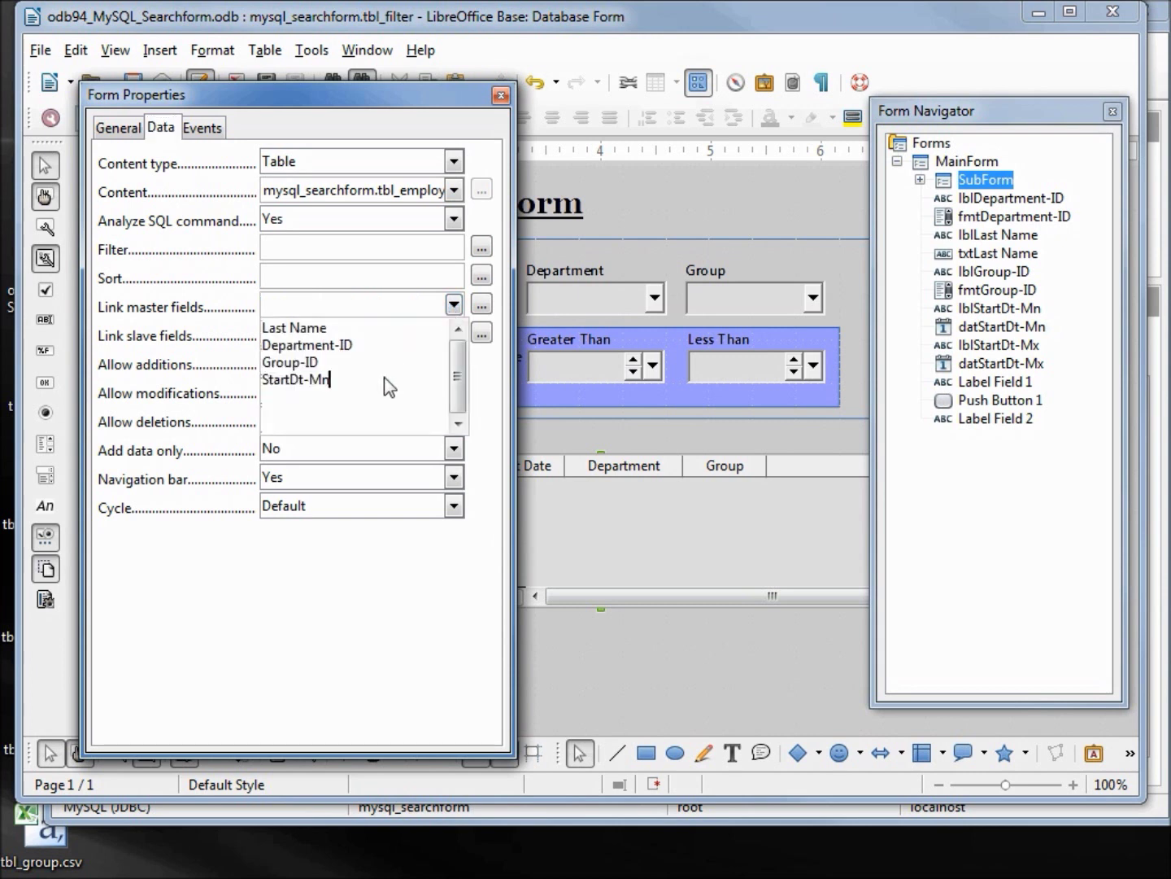
key(Return)
text(StartDt-Mx)
key(Return)
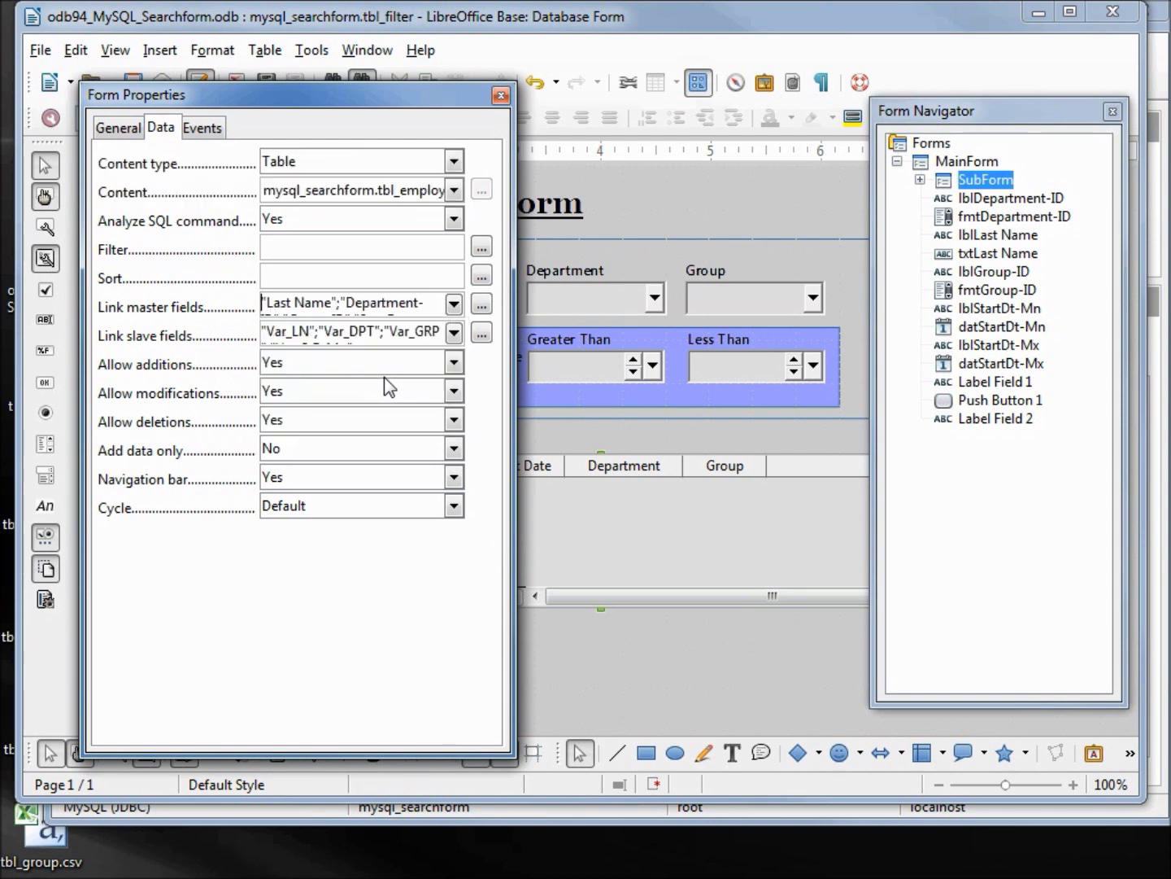
Add Var_StDtMx as the fifth entry in the Link slave fields
click(454, 332)
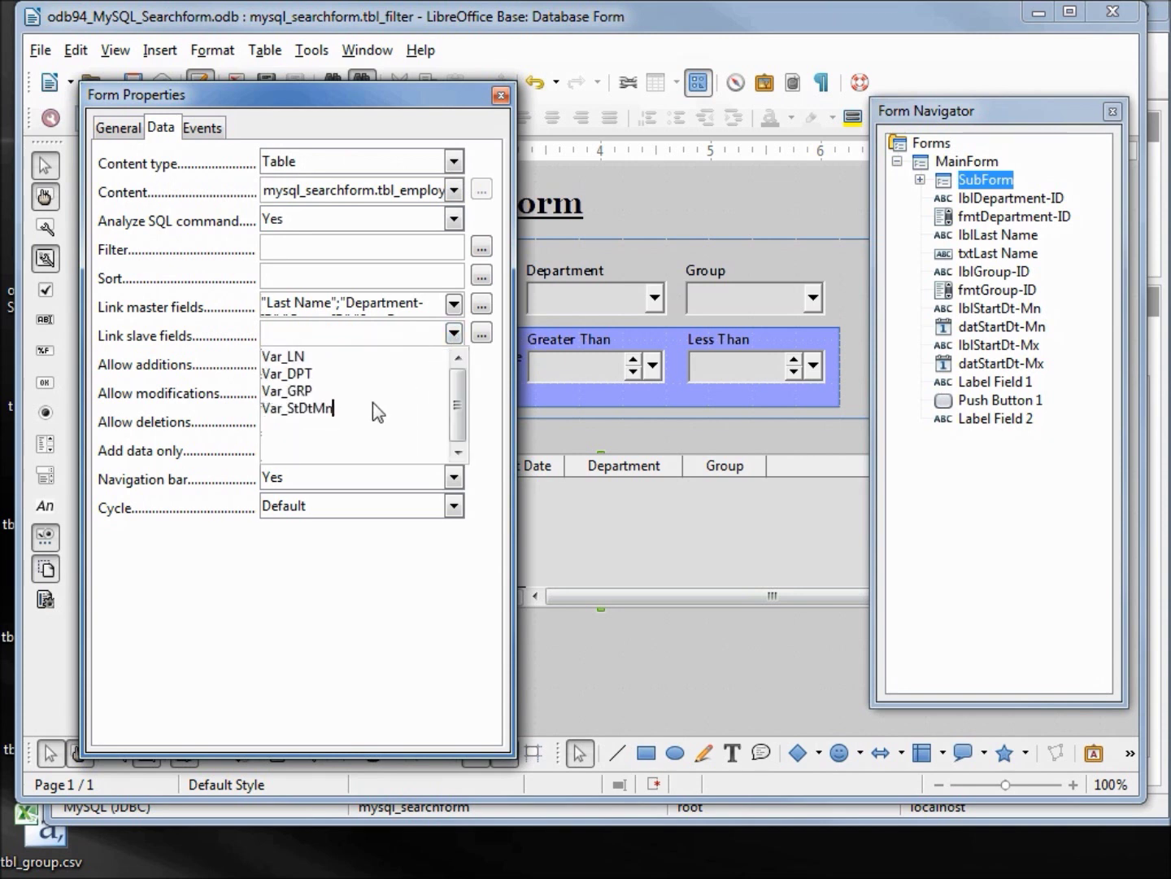
key(Return)
text(Var_StDtMx)
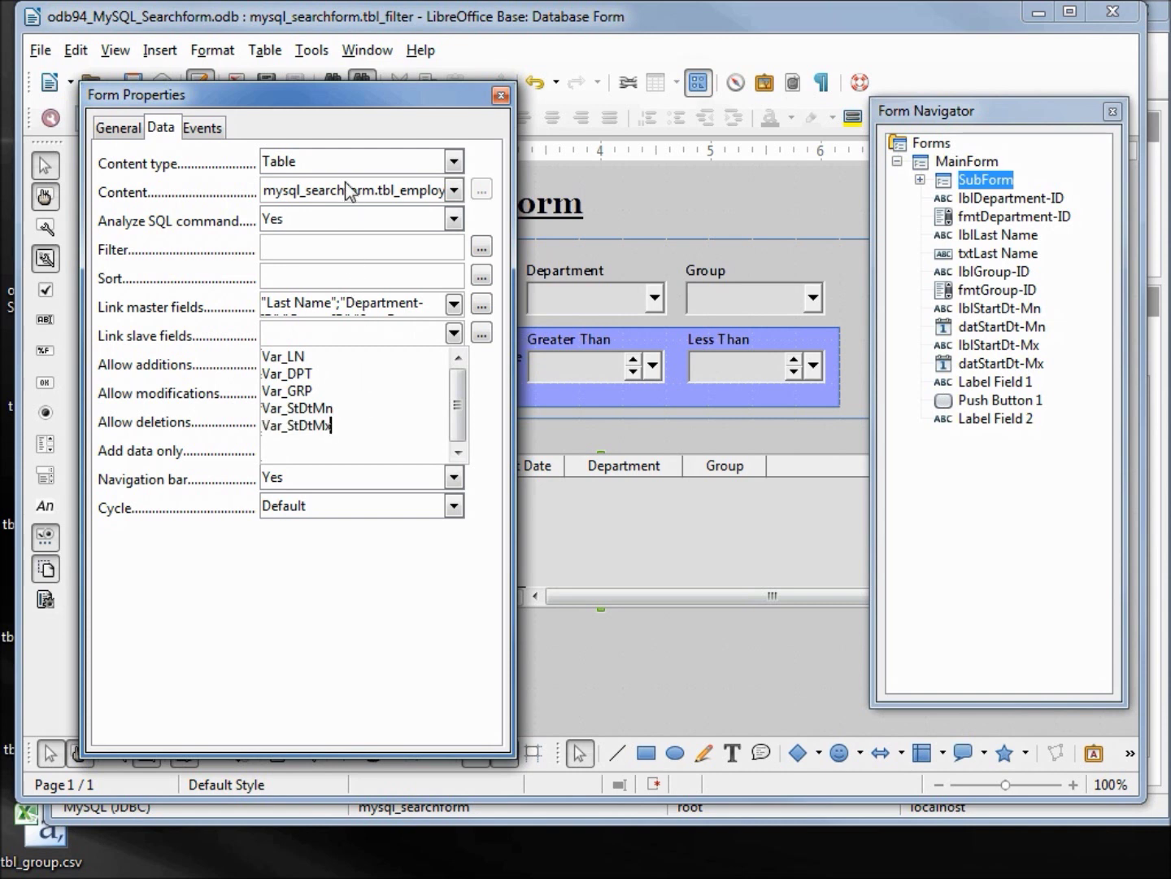
key(Return)
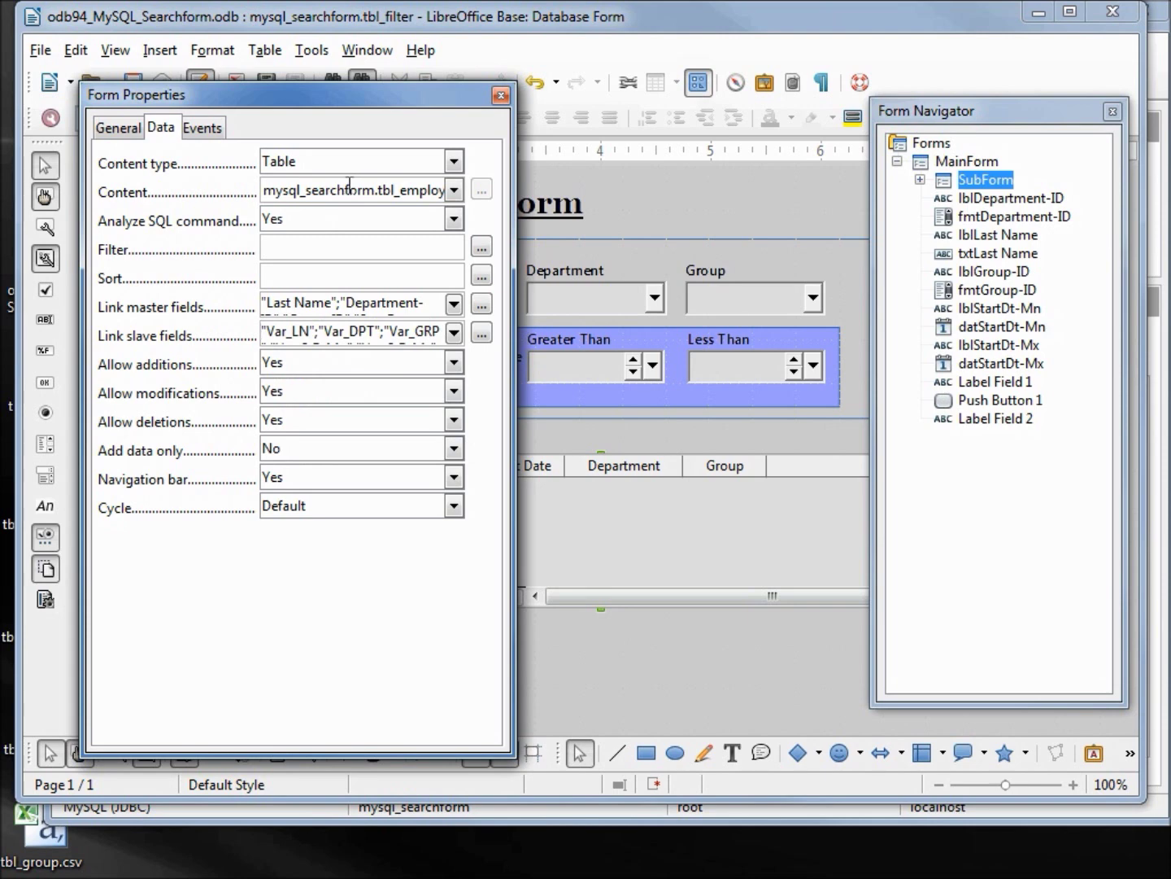
drag(364, 18, 418, 18)
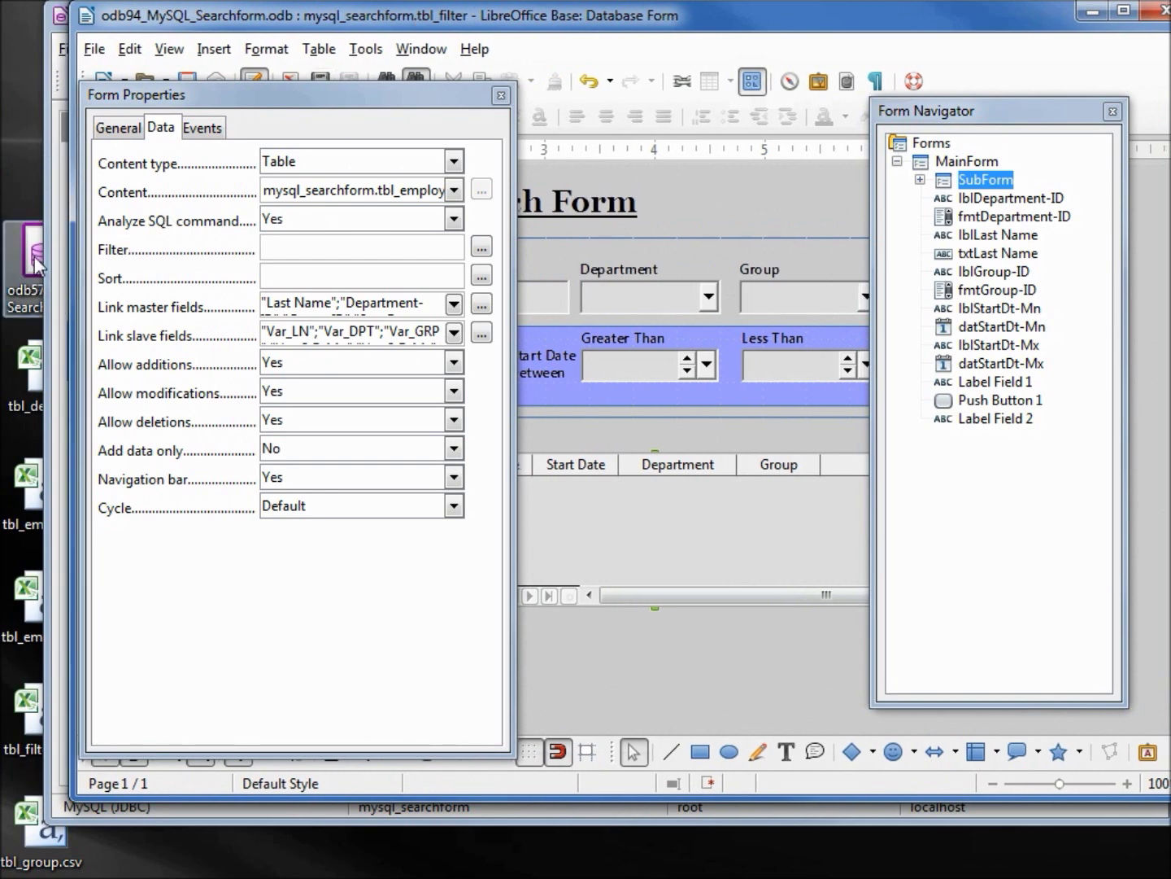
double_click(34, 256)
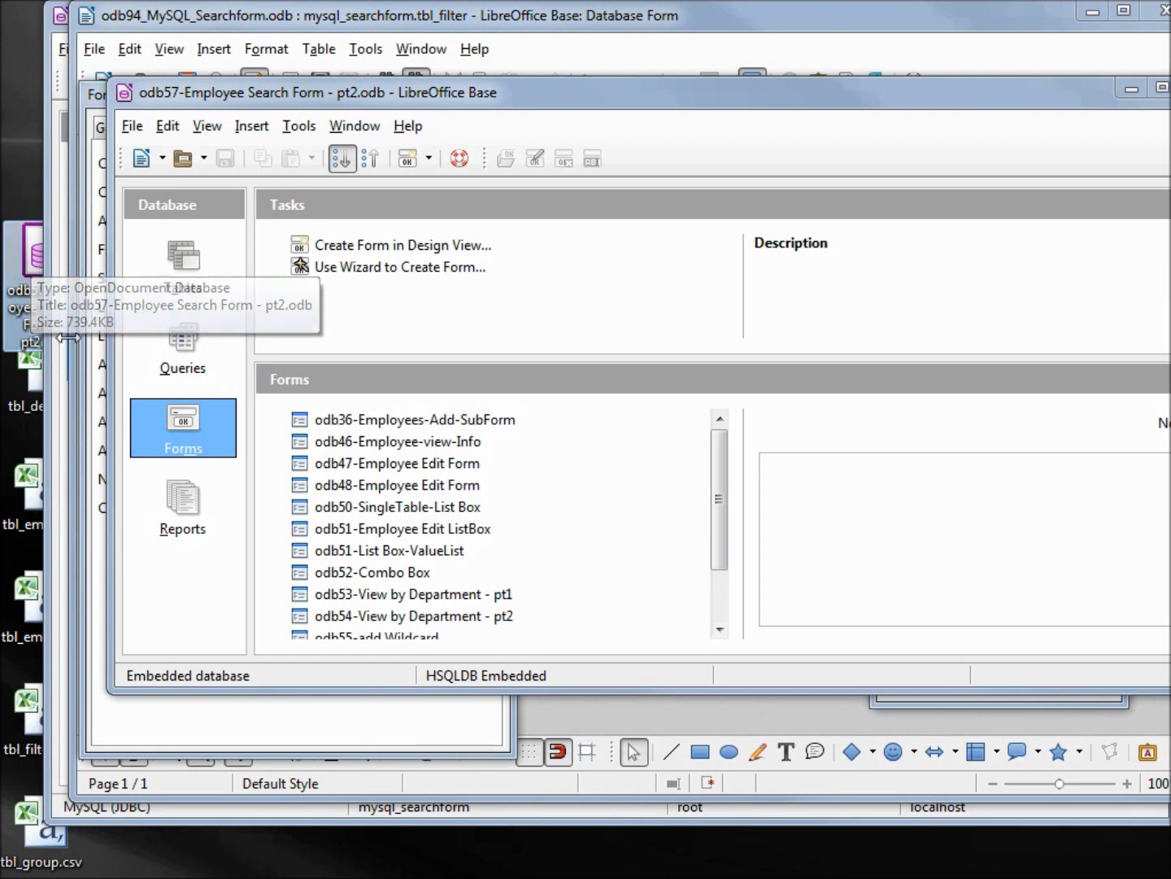
scroll(717, 505, down, 1)
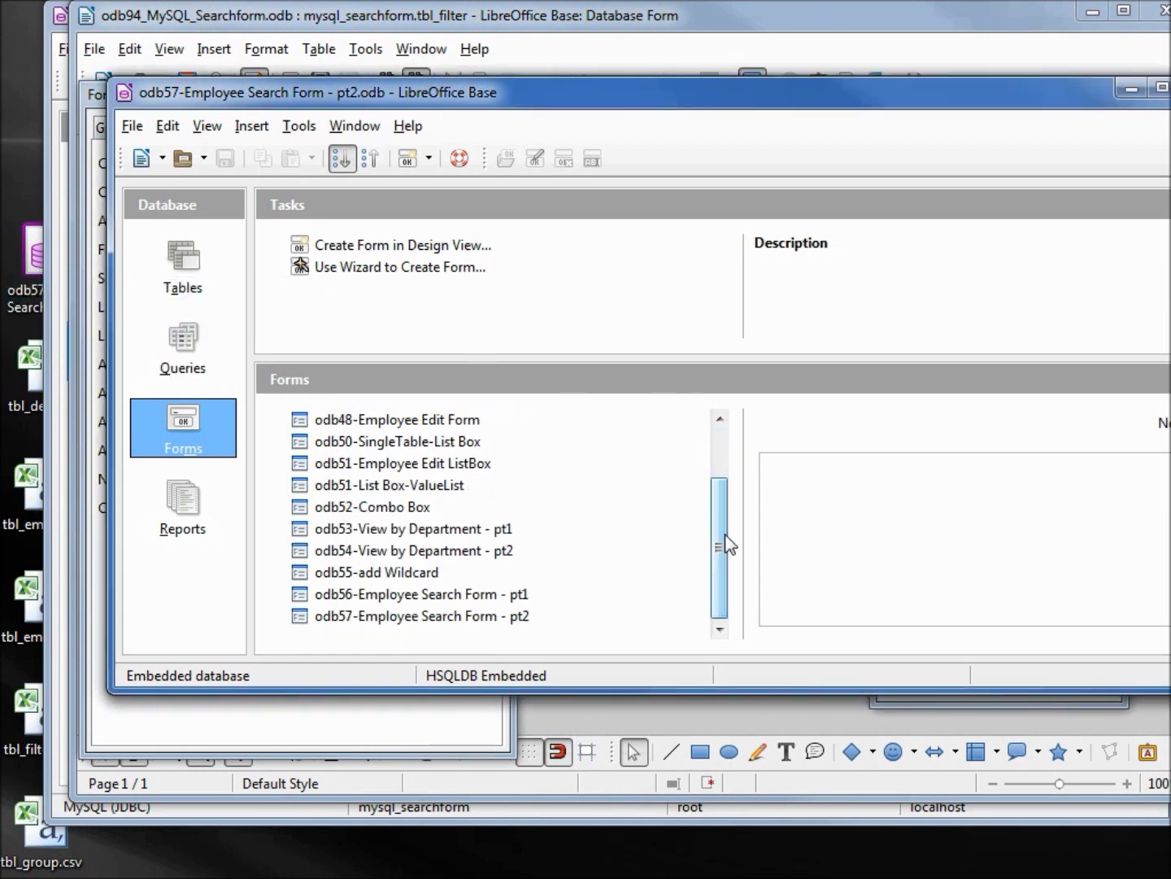
right_click(448, 615)
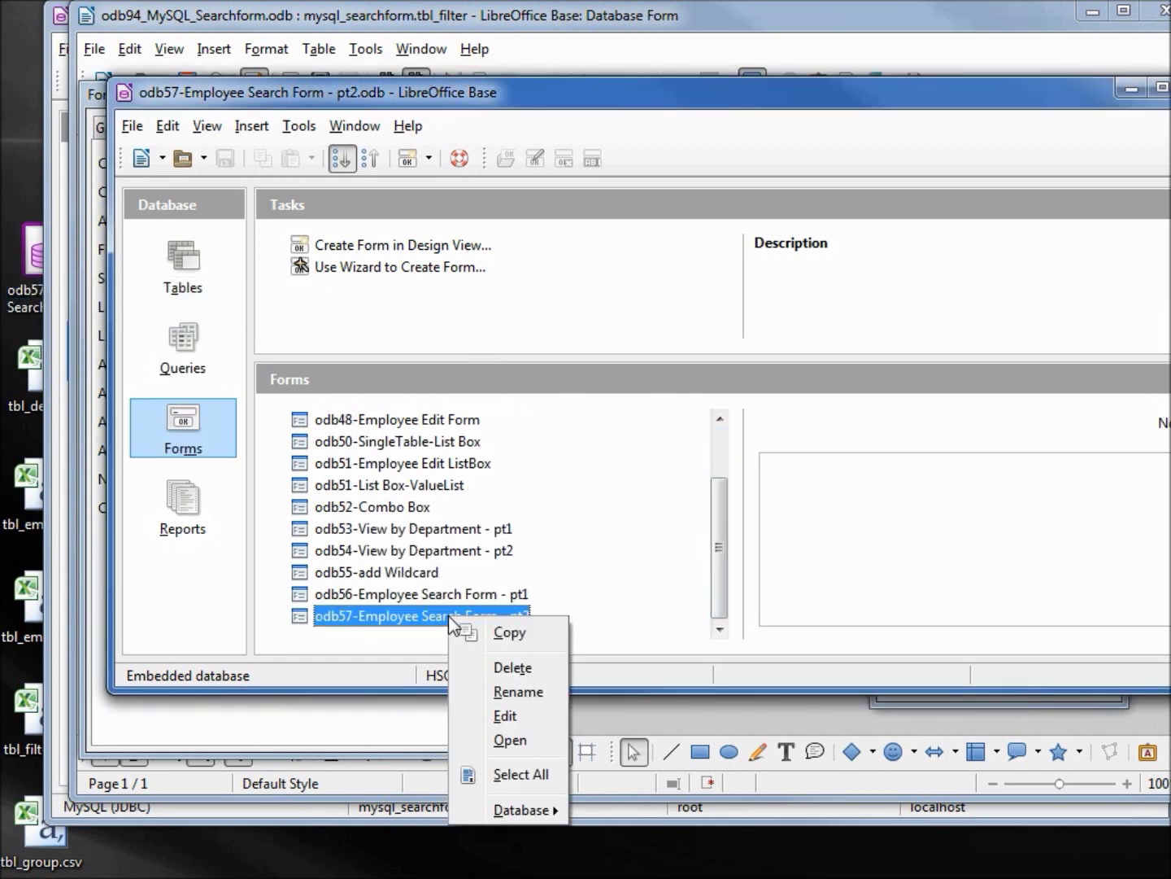
click(506, 716)
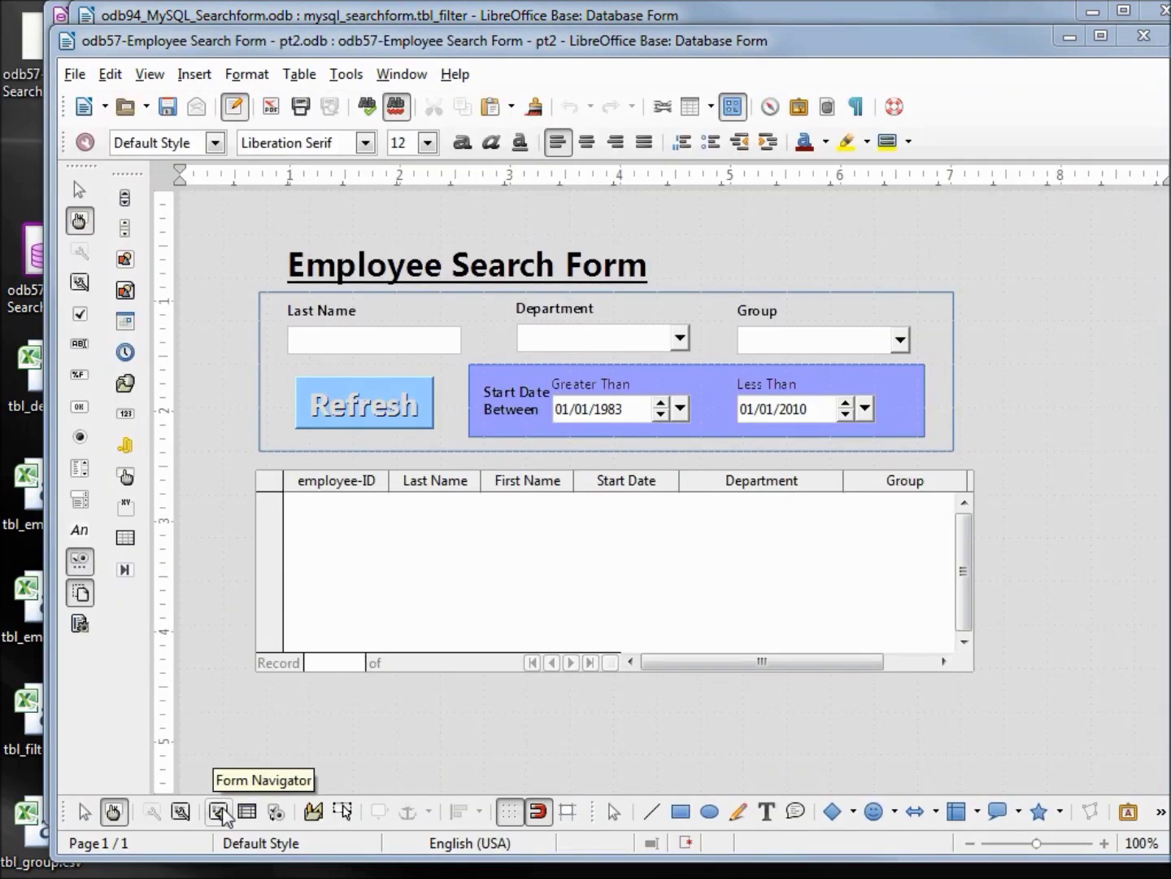
click(219, 812)
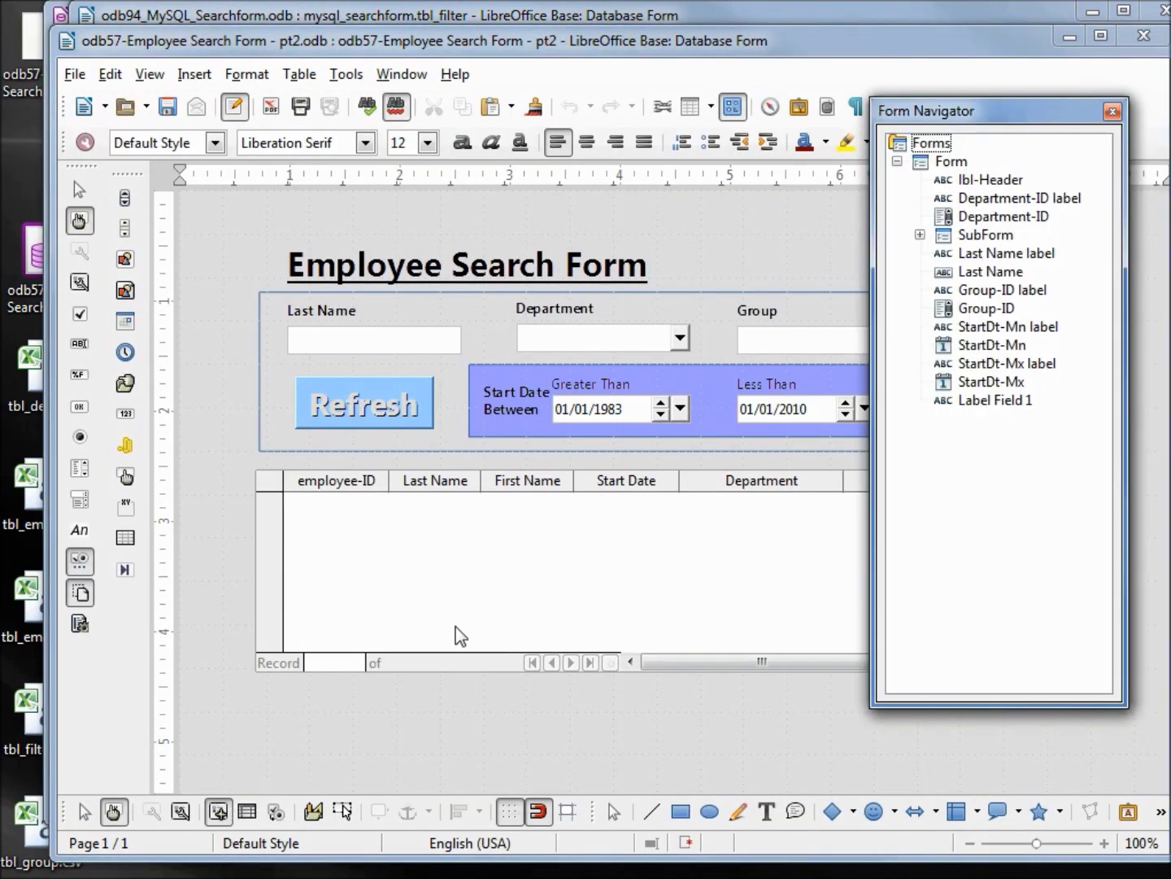
right_click(981, 240)
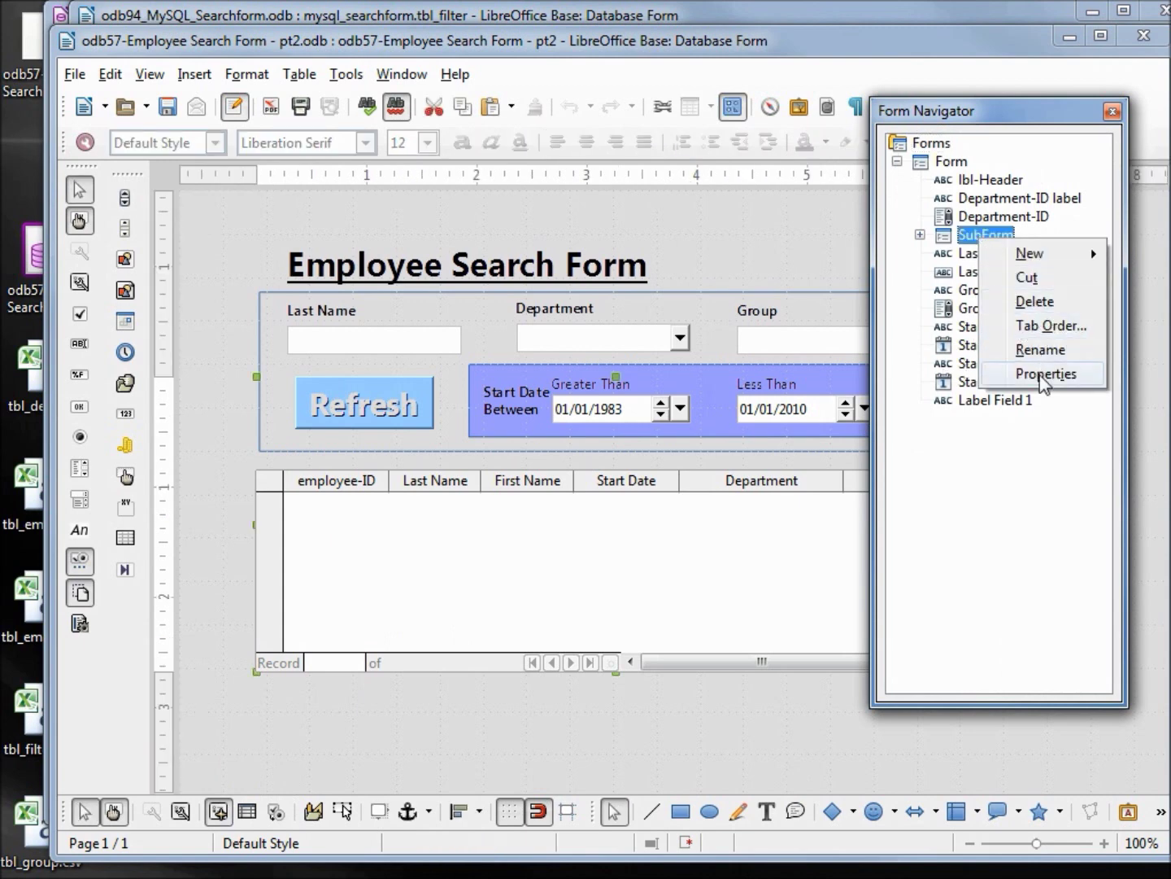
click(1041, 375)
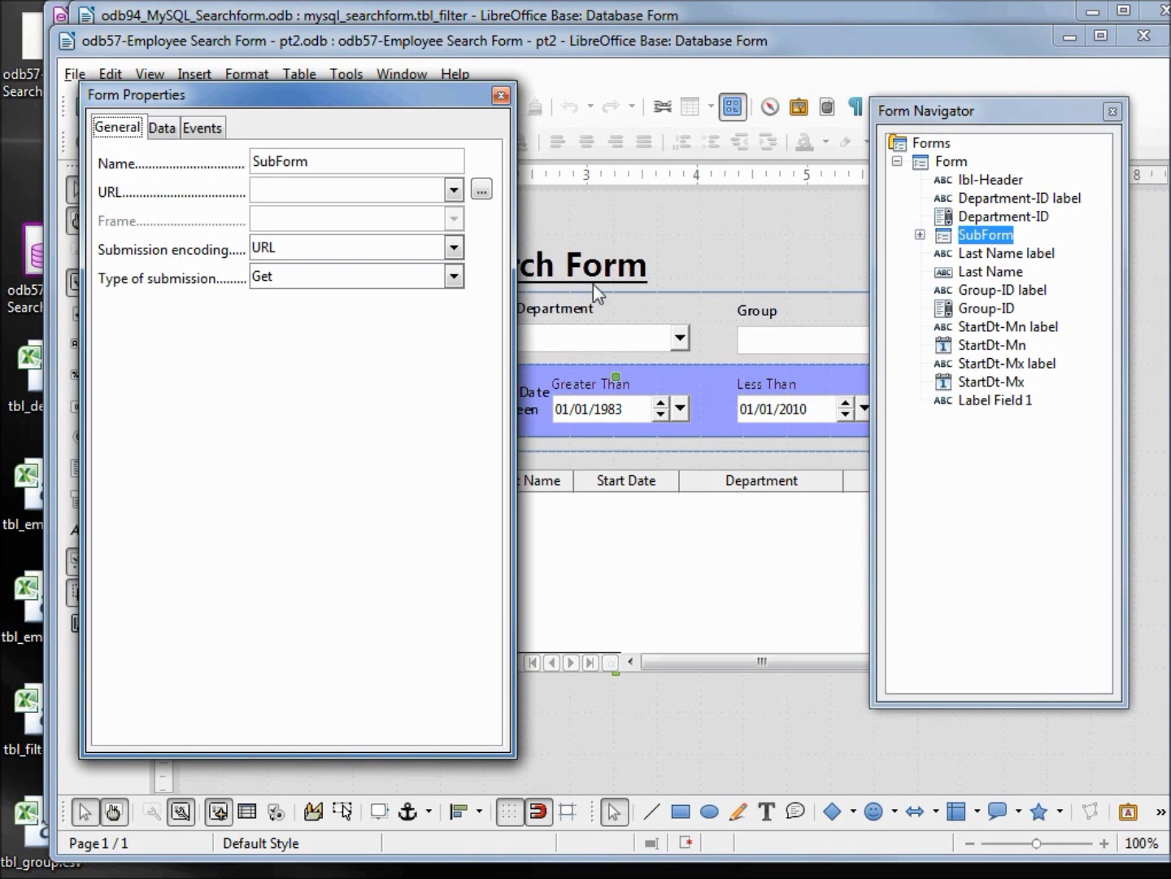
click(160, 130)
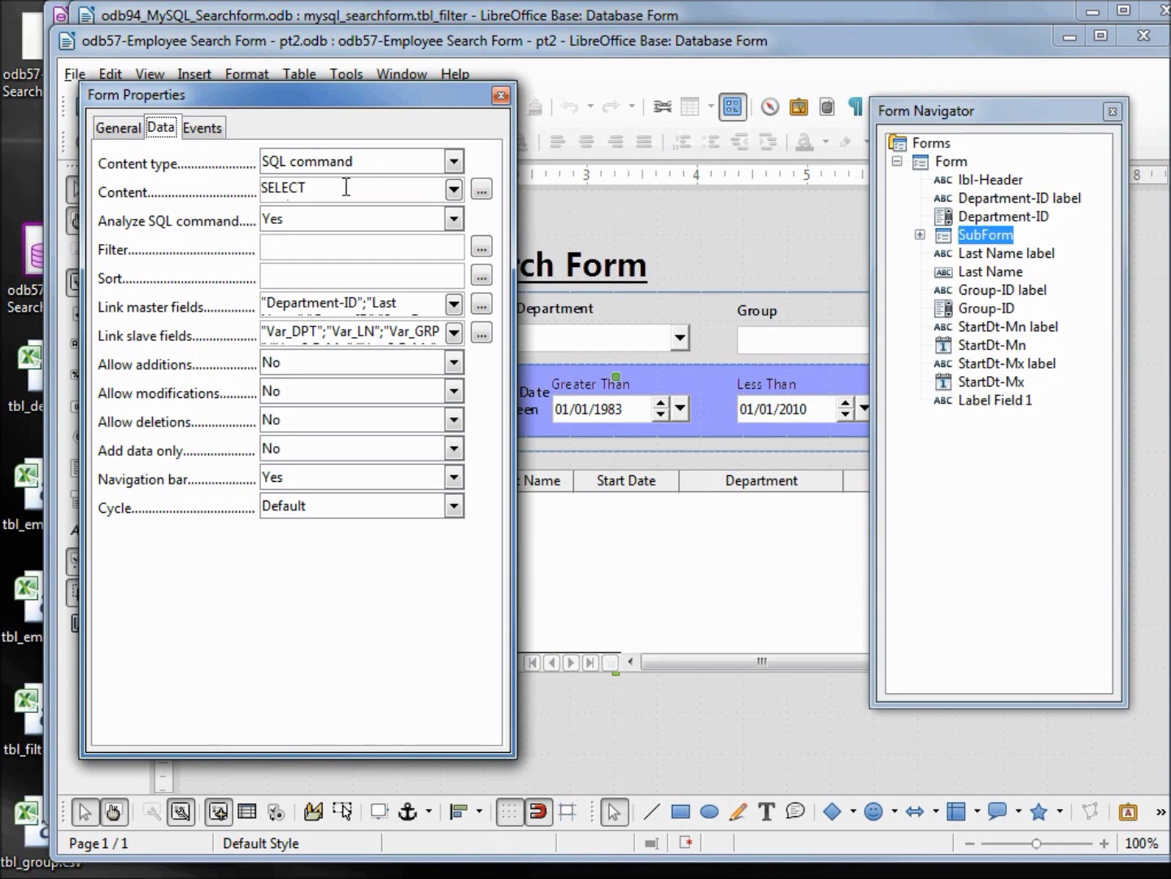
click(275, 187)
key(ctrl+a)
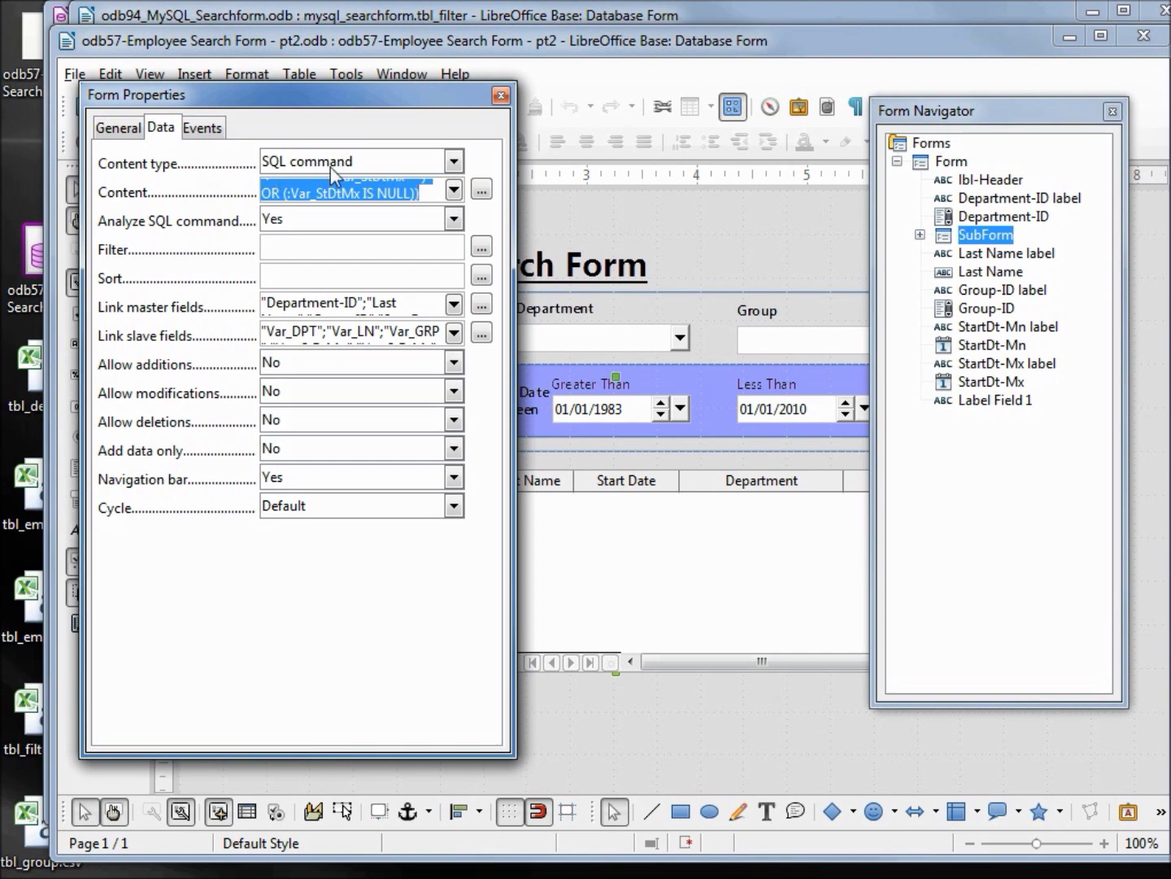
click(586, 45)
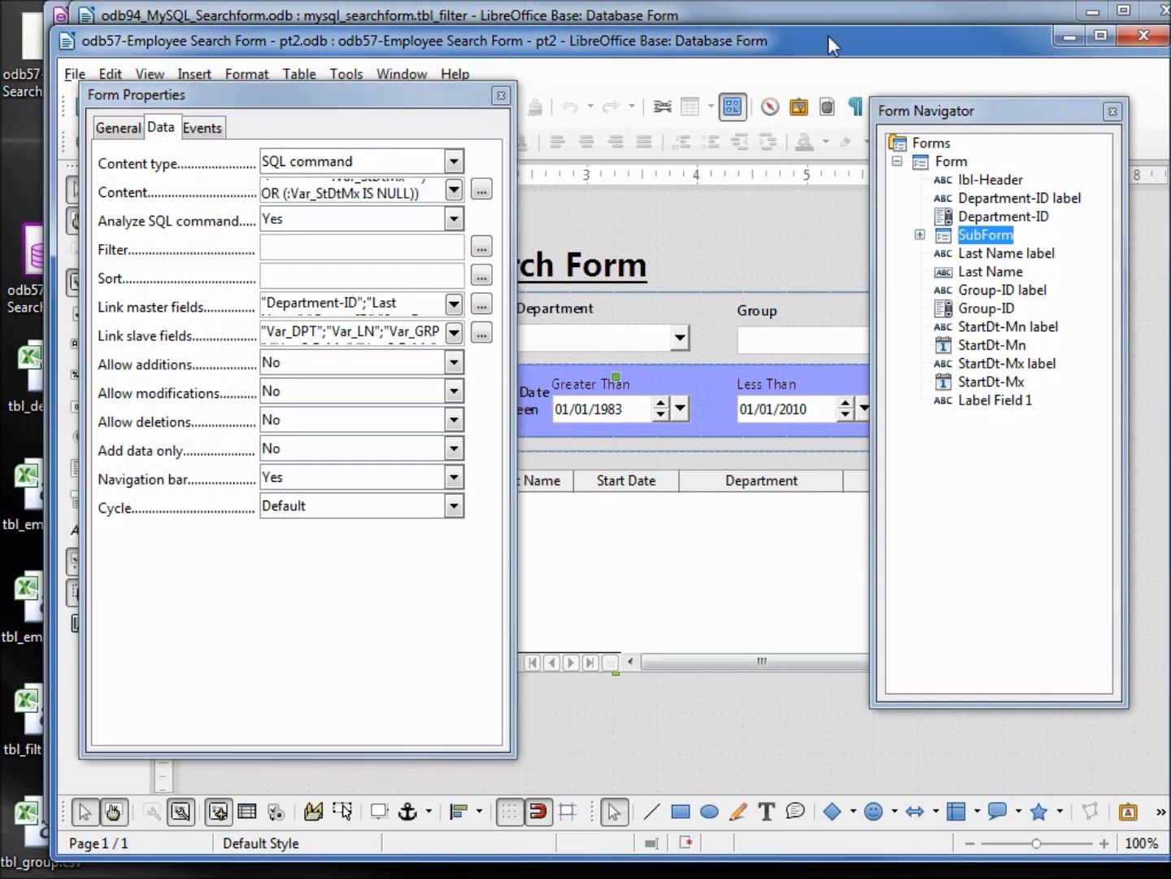
click(1147, 36)
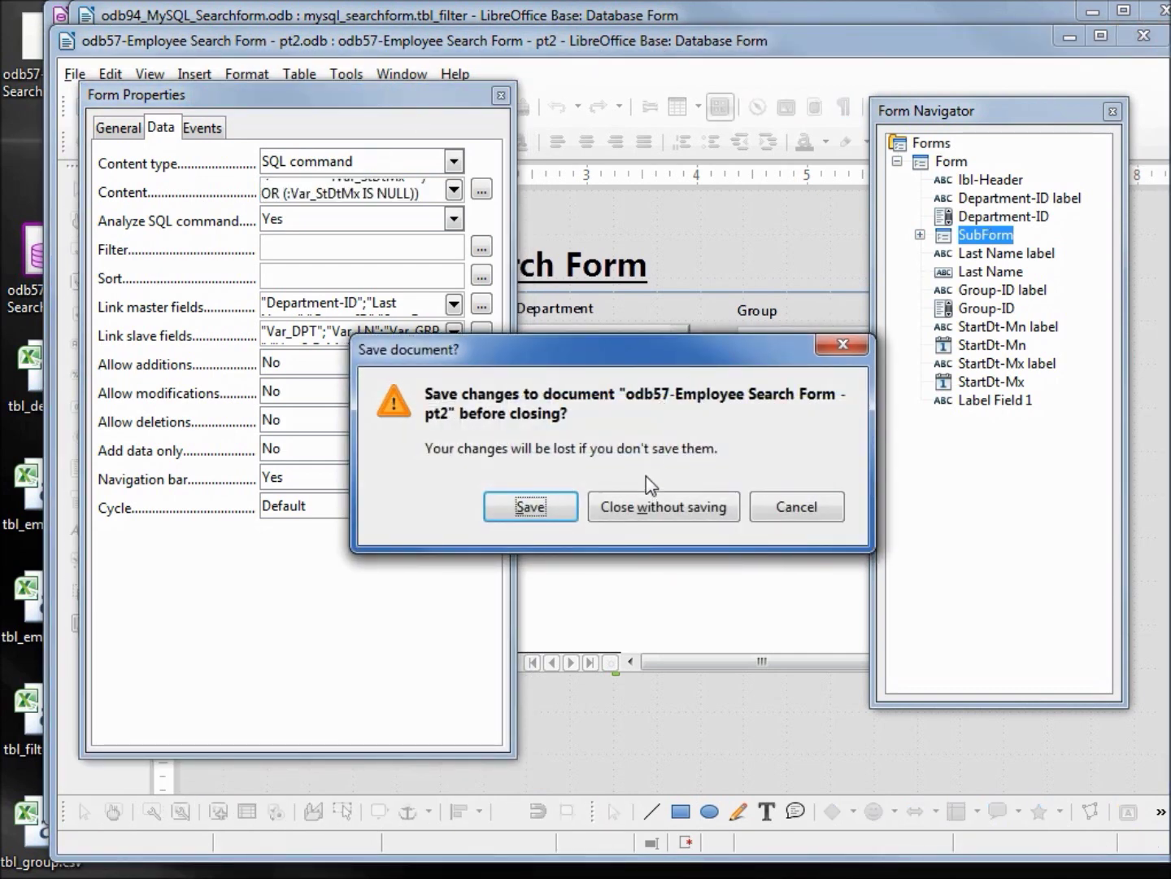
click(646, 506)
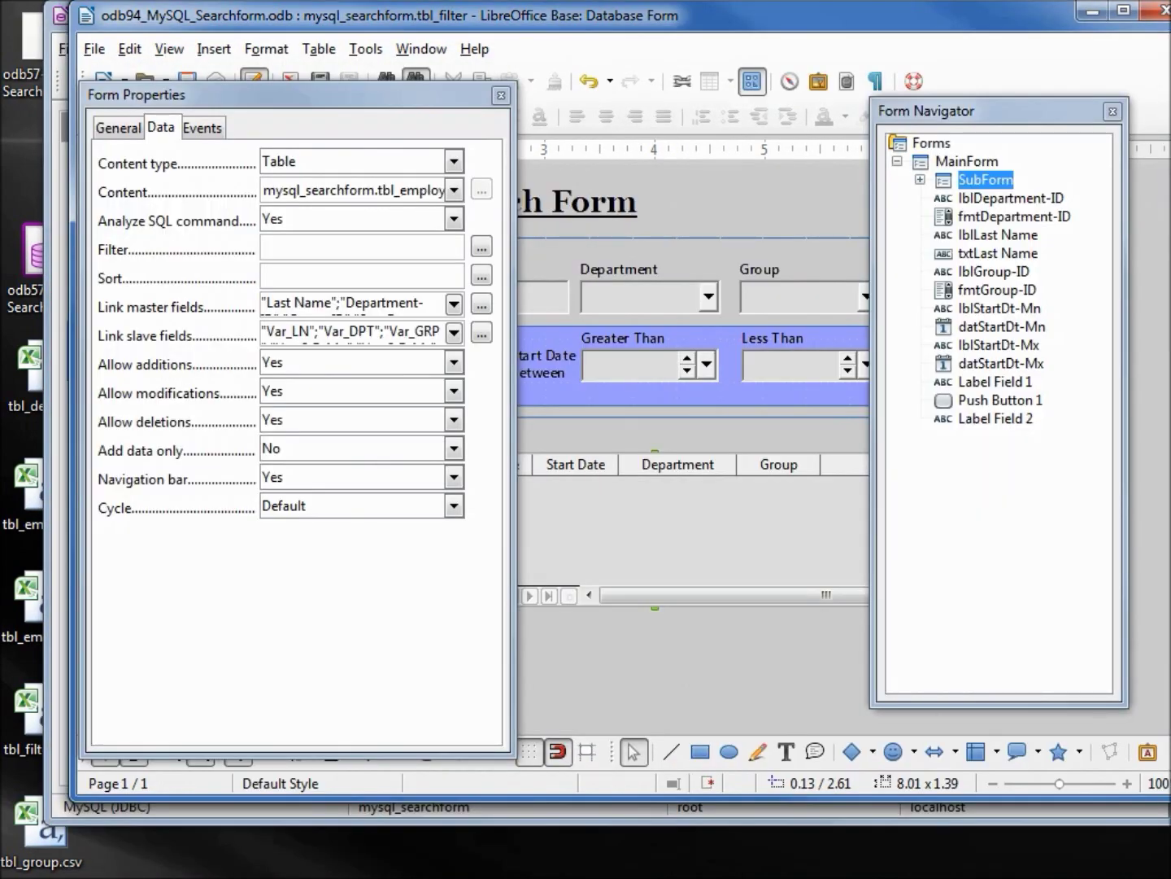
key(alt+Tab)
drag(682, 74, 513, 8)
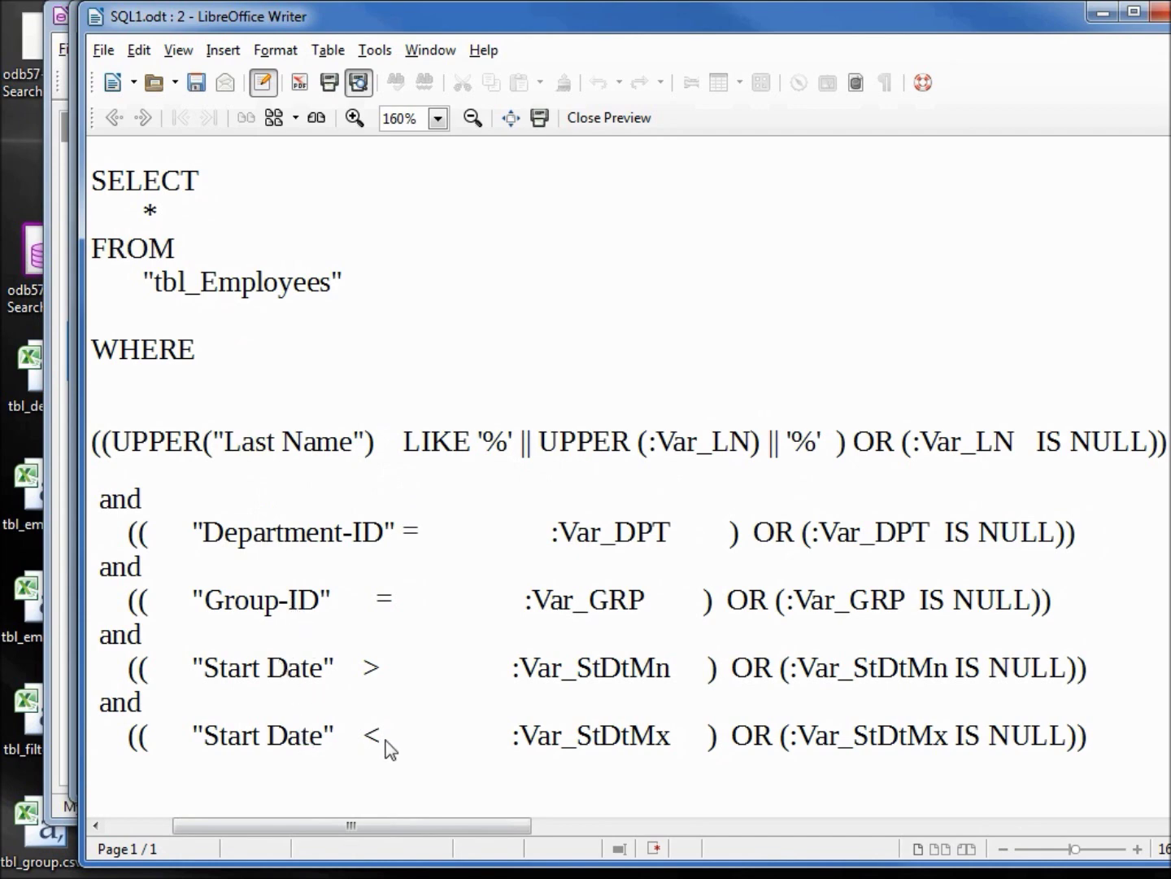
click(1102, 14)
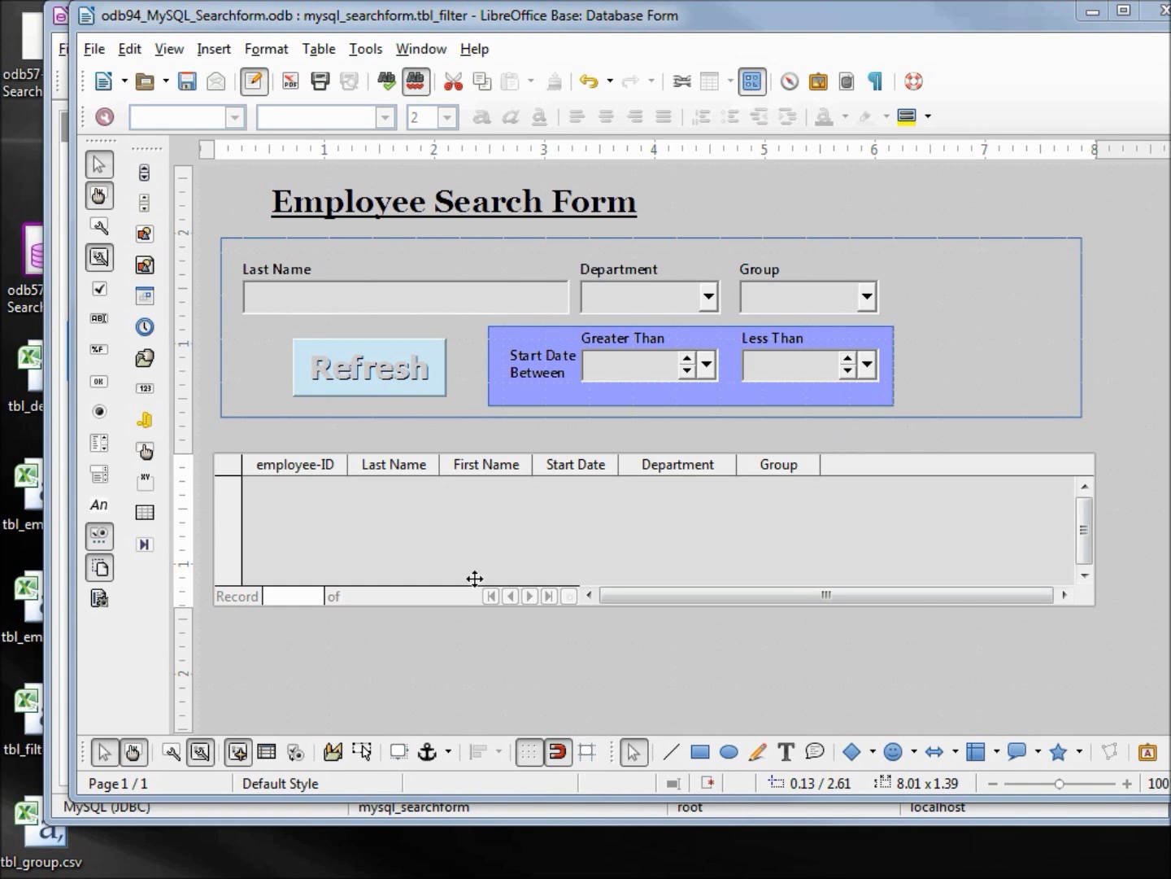
Make the SubForm's content an SQL command holding the pasted multi-line filter query, then close Form Properties
click(236, 759)
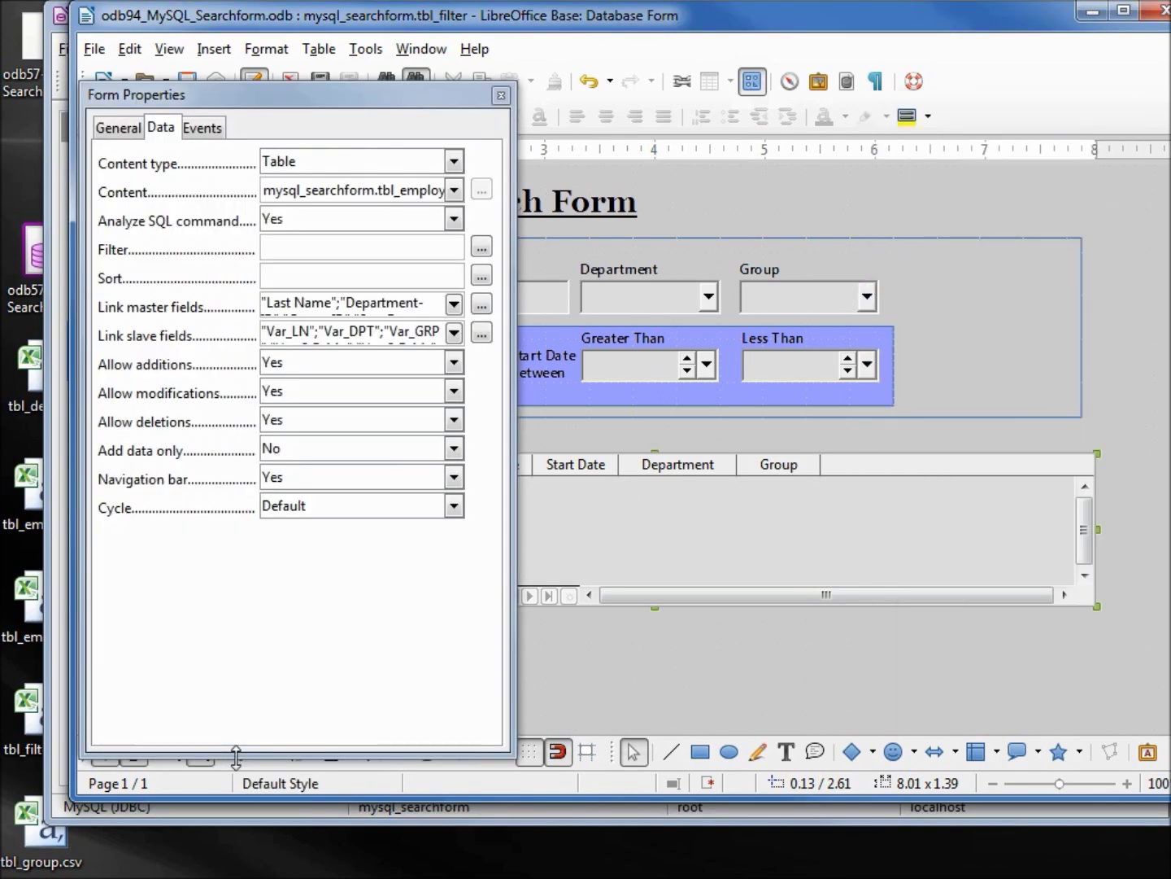
click(375, 159)
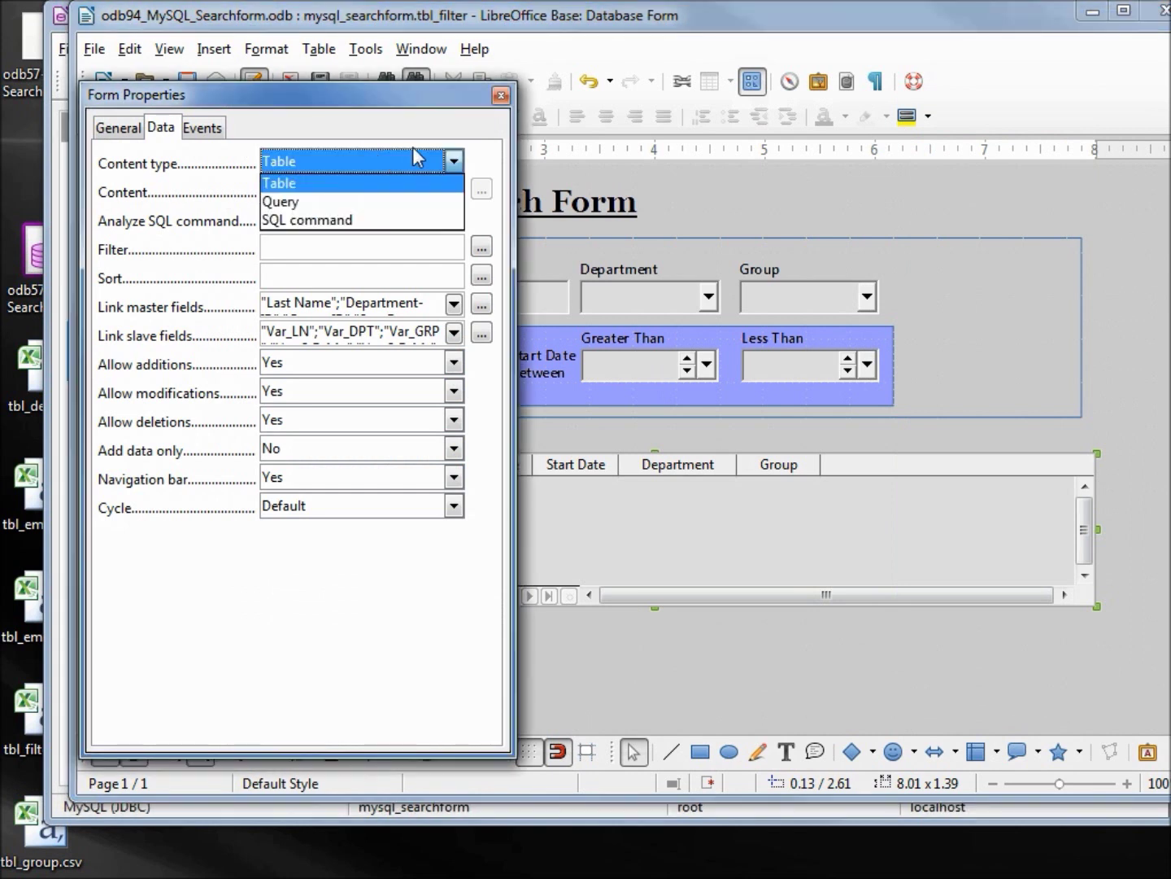
click(341, 220)
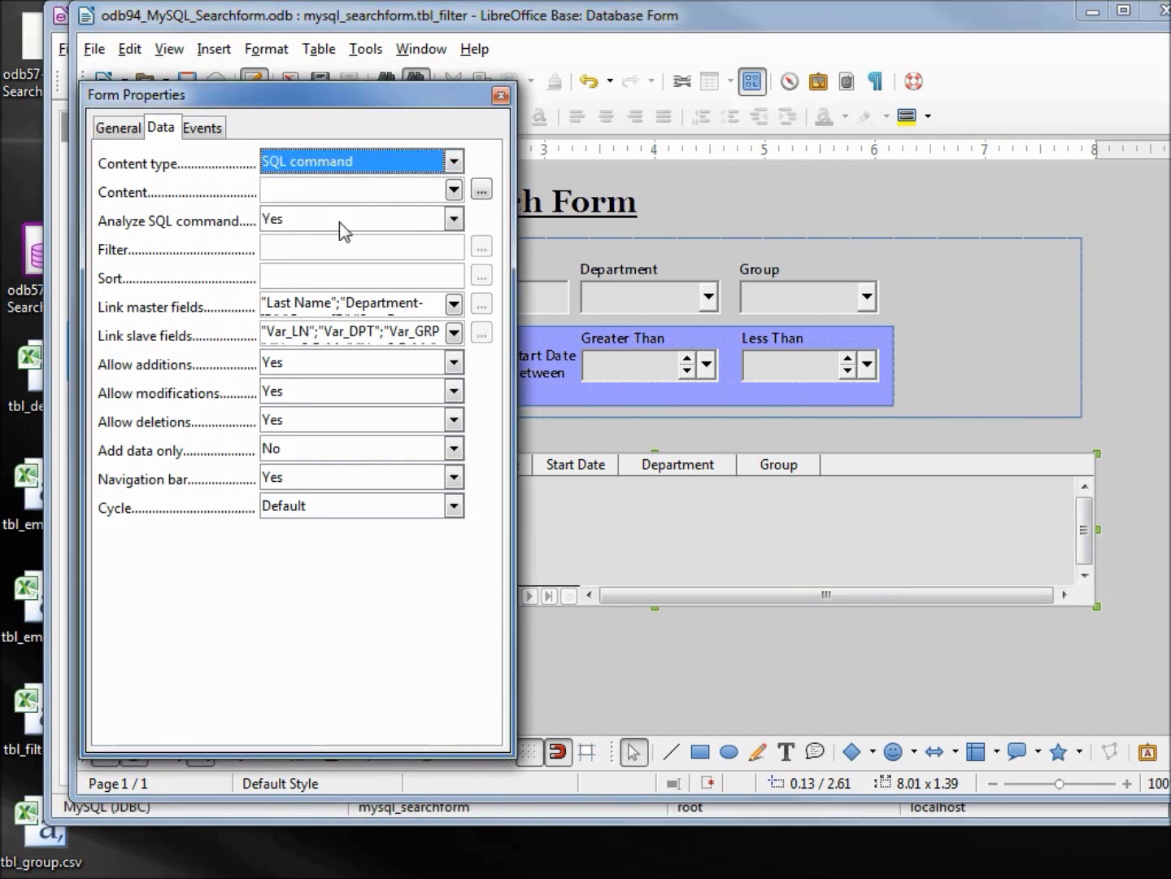
click(300, 186)
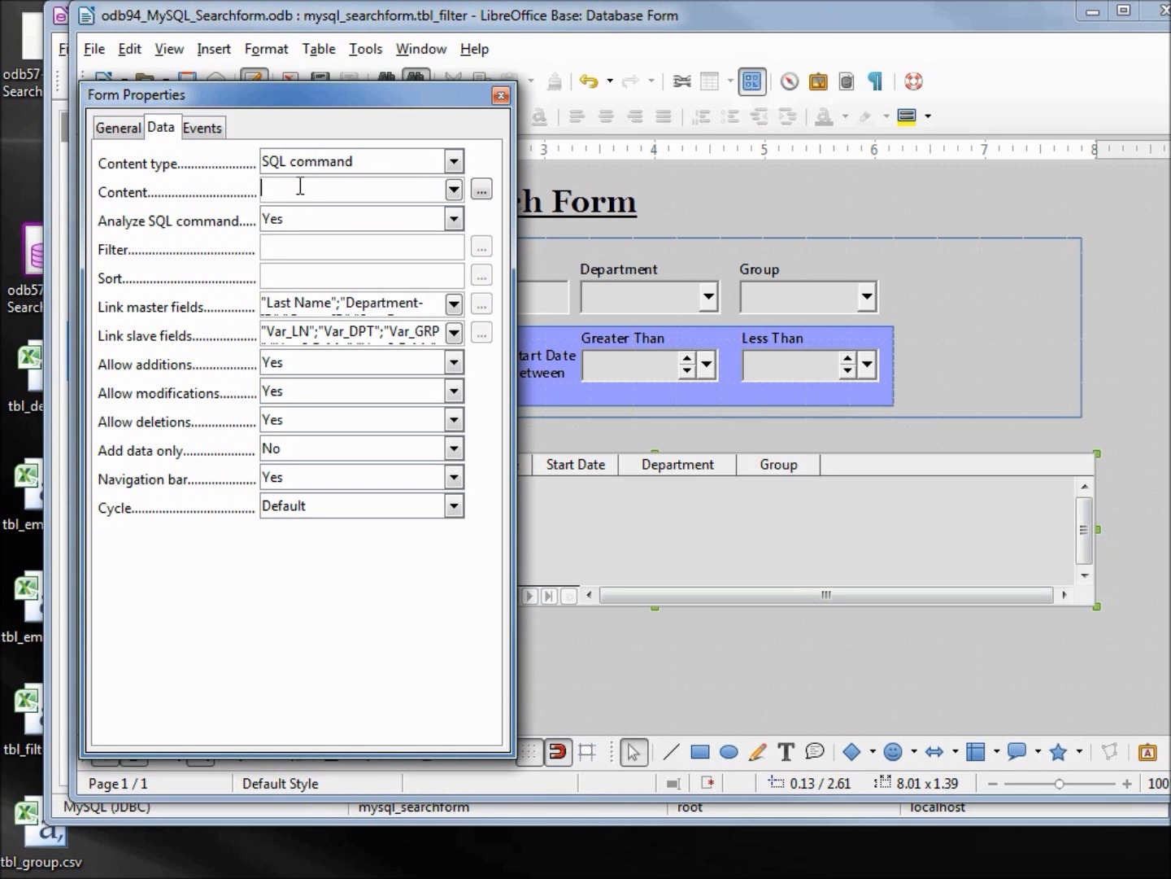
key(ctrl+v)
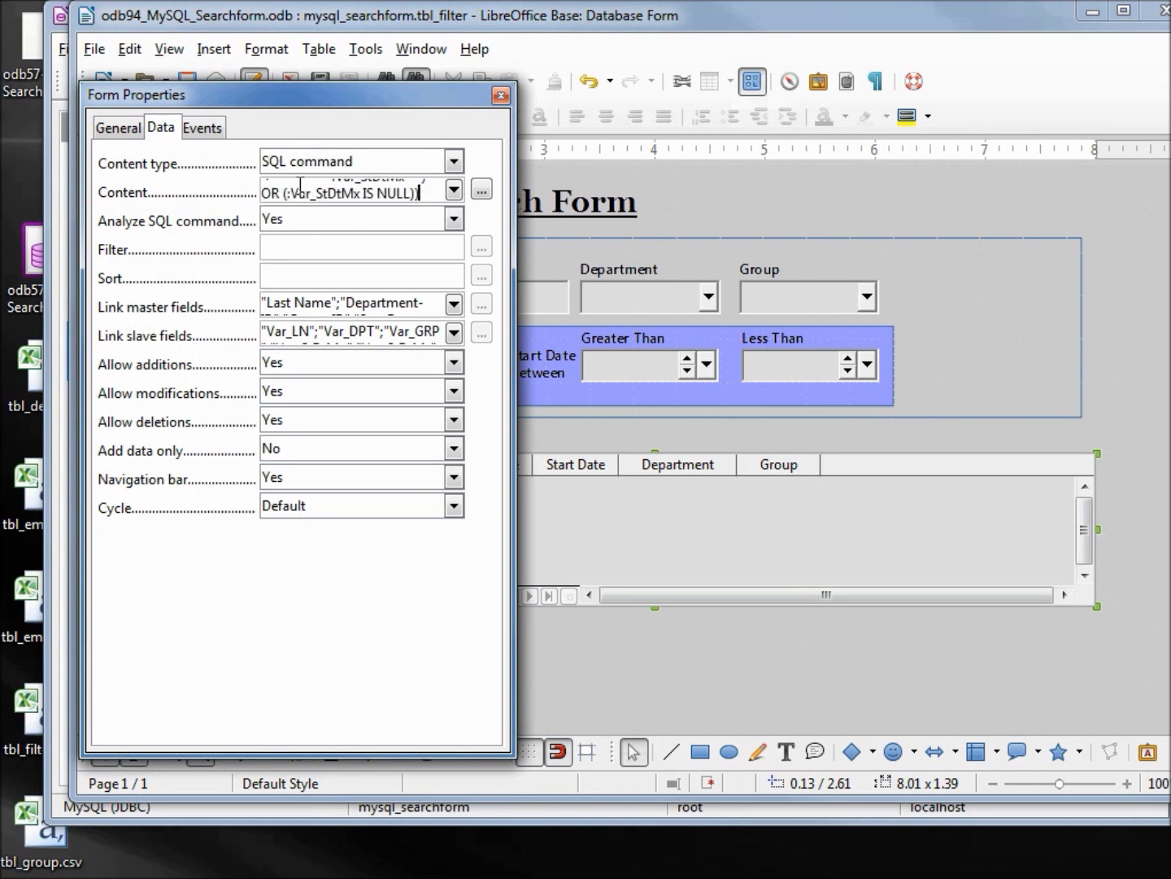
key(Tab)
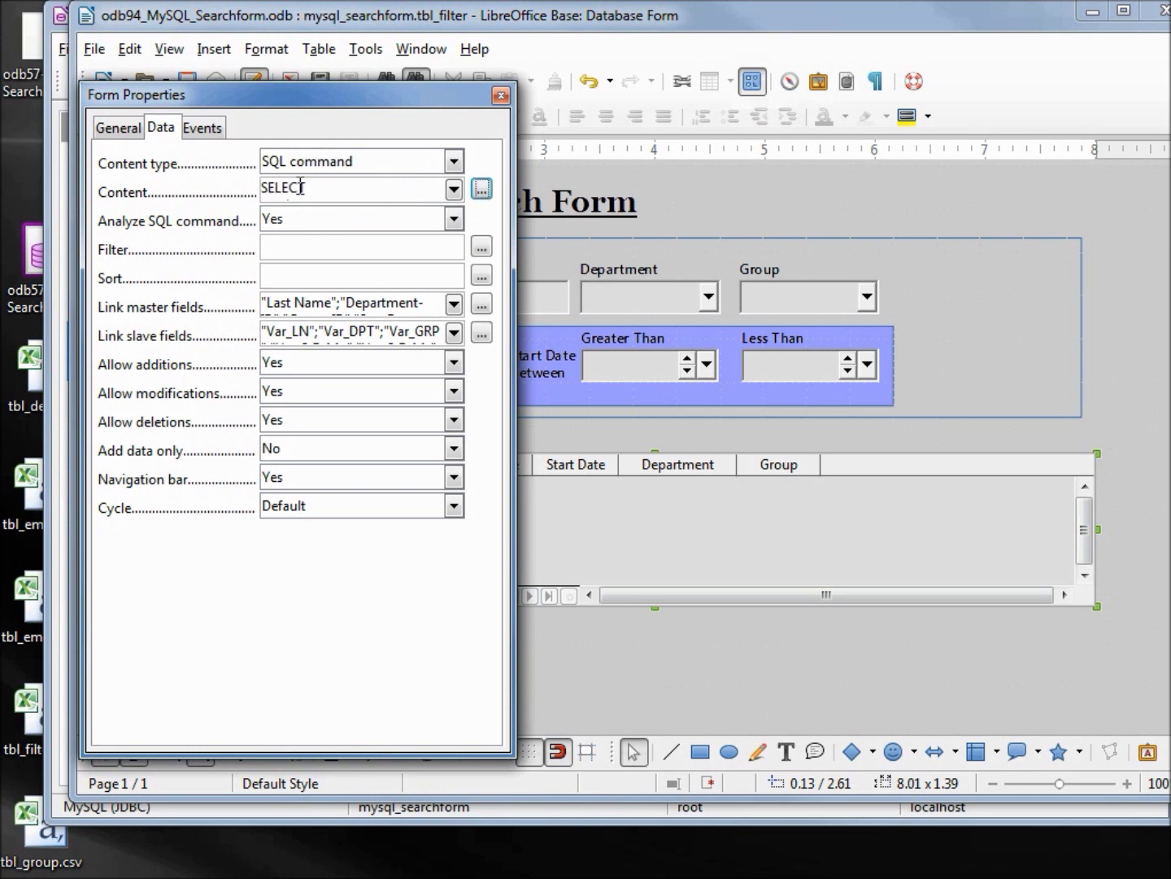
click(500, 98)
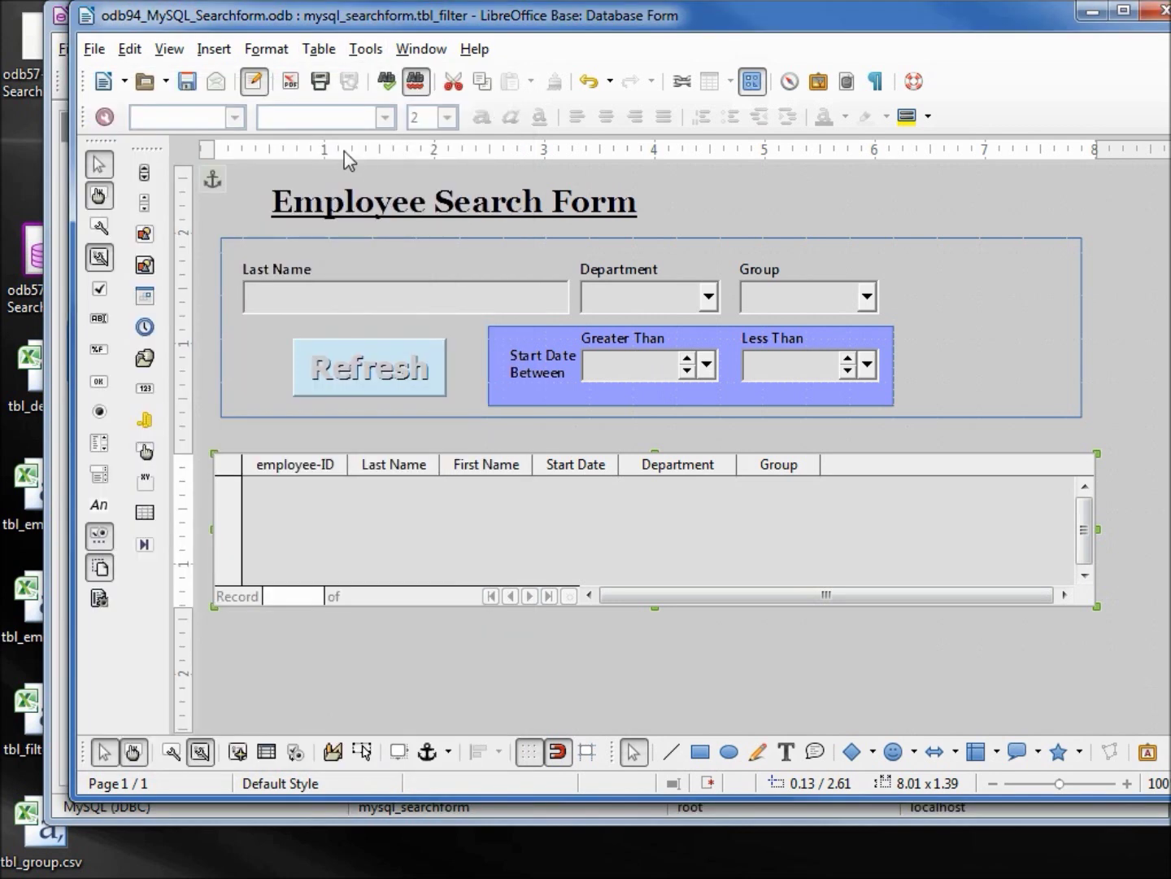
Save the form, run it live, blank the Group filter and refresh to list the 8 IT employees
click(186, 84)
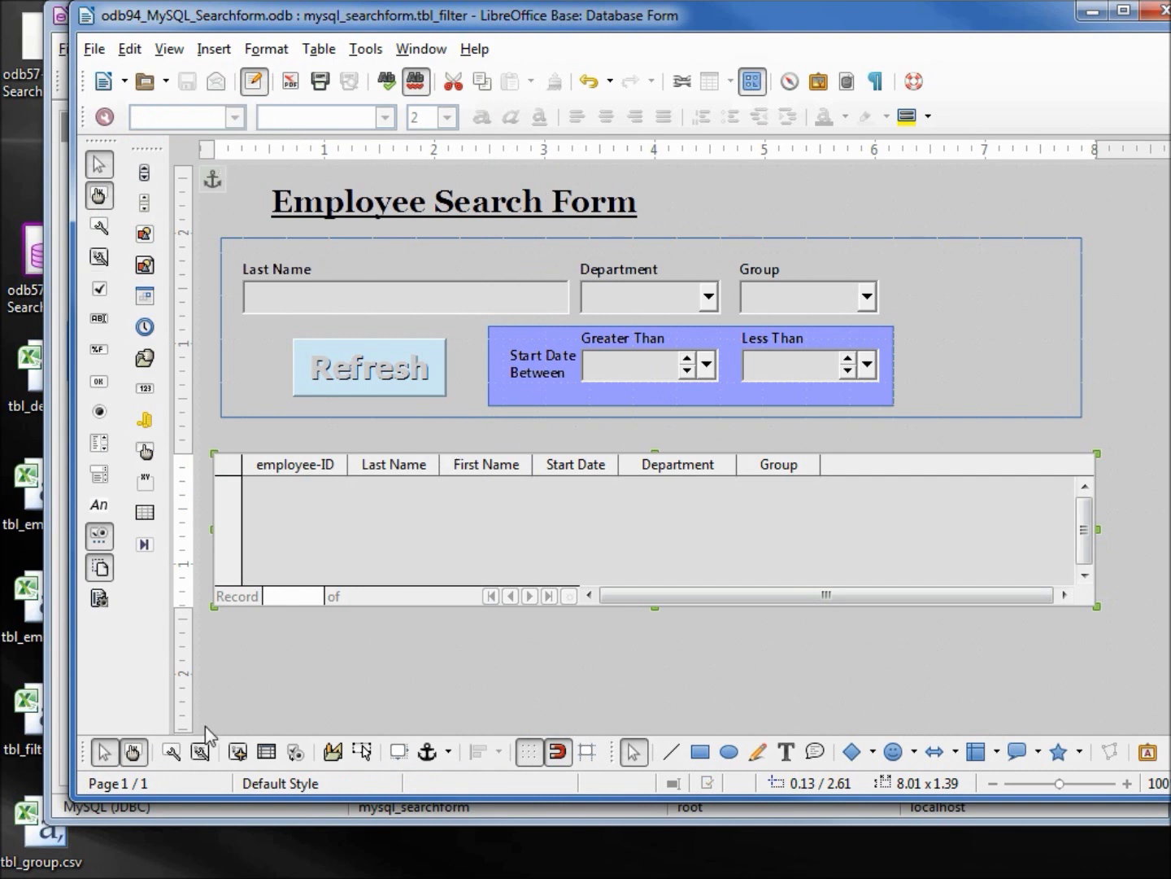
click(135, 755)
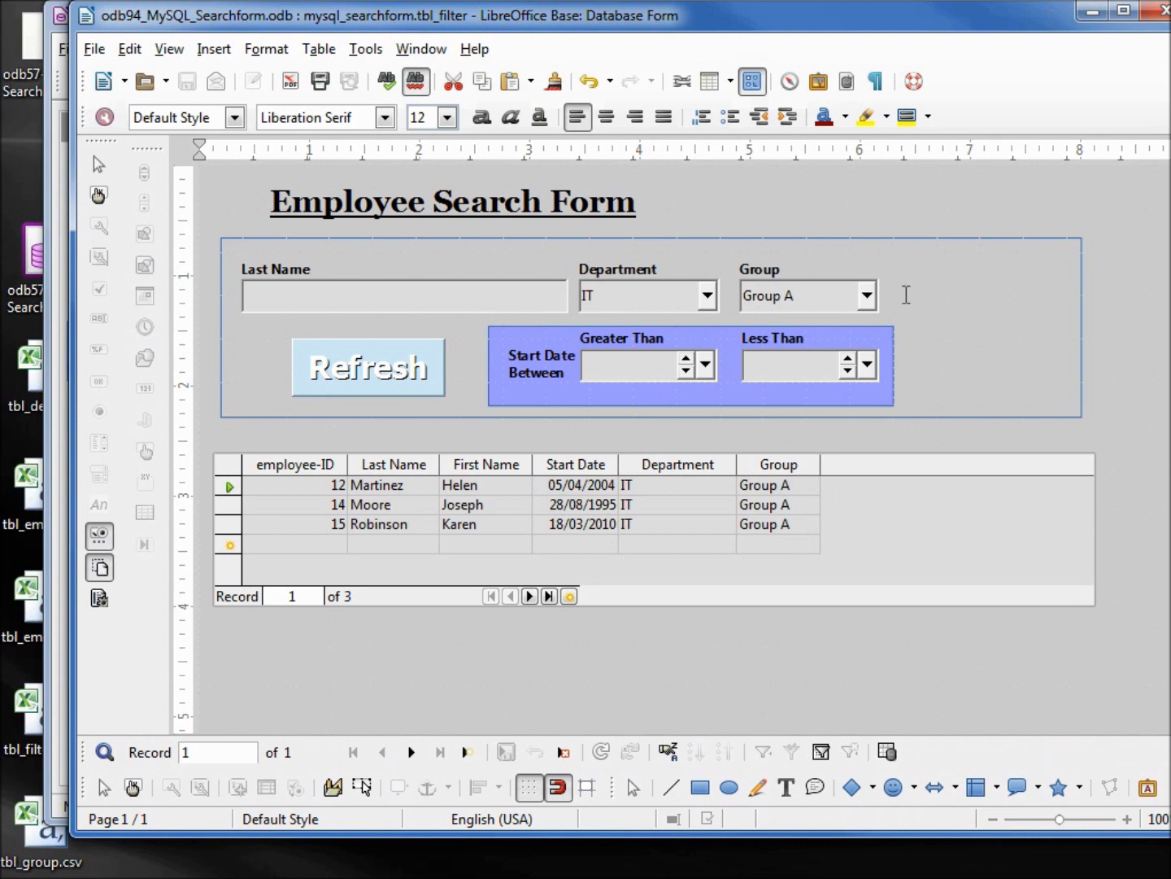
click(869, 296)
scroll(868, 353, up, 1)
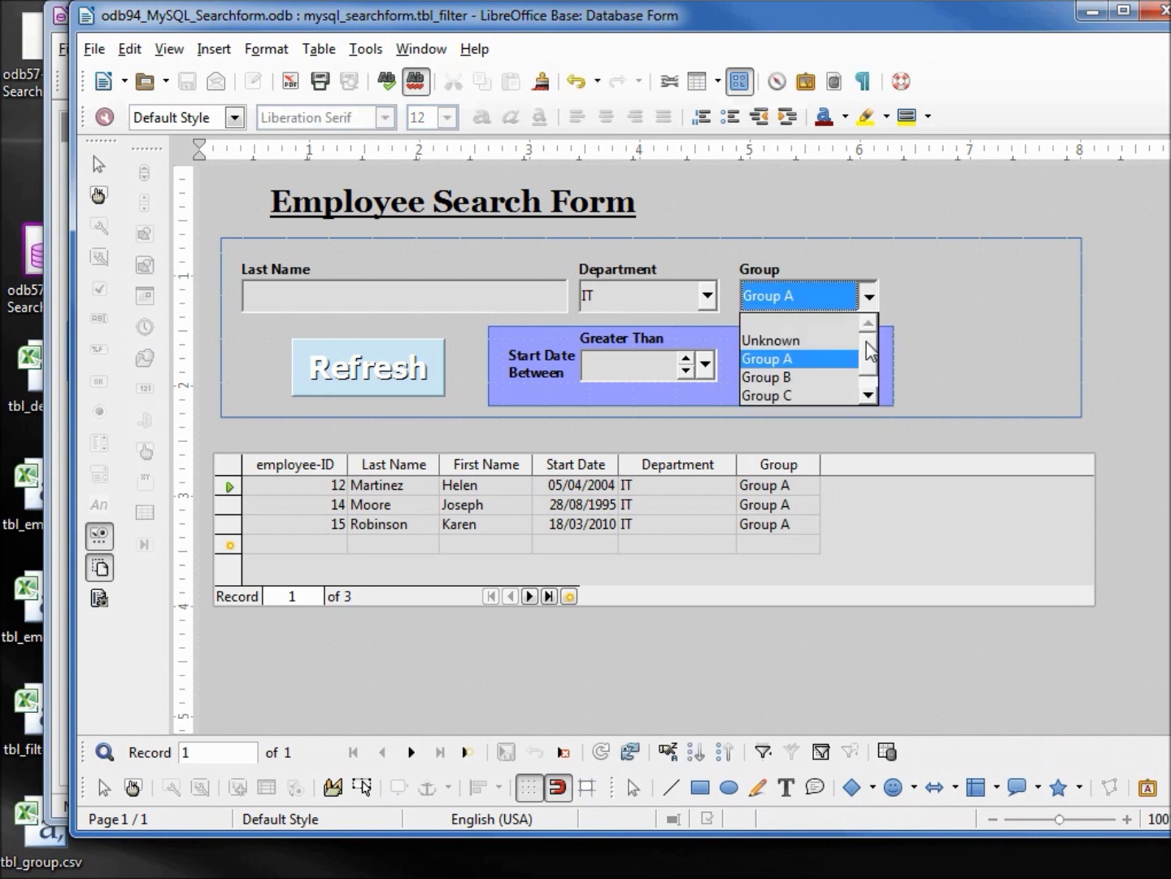
click(832, 325)
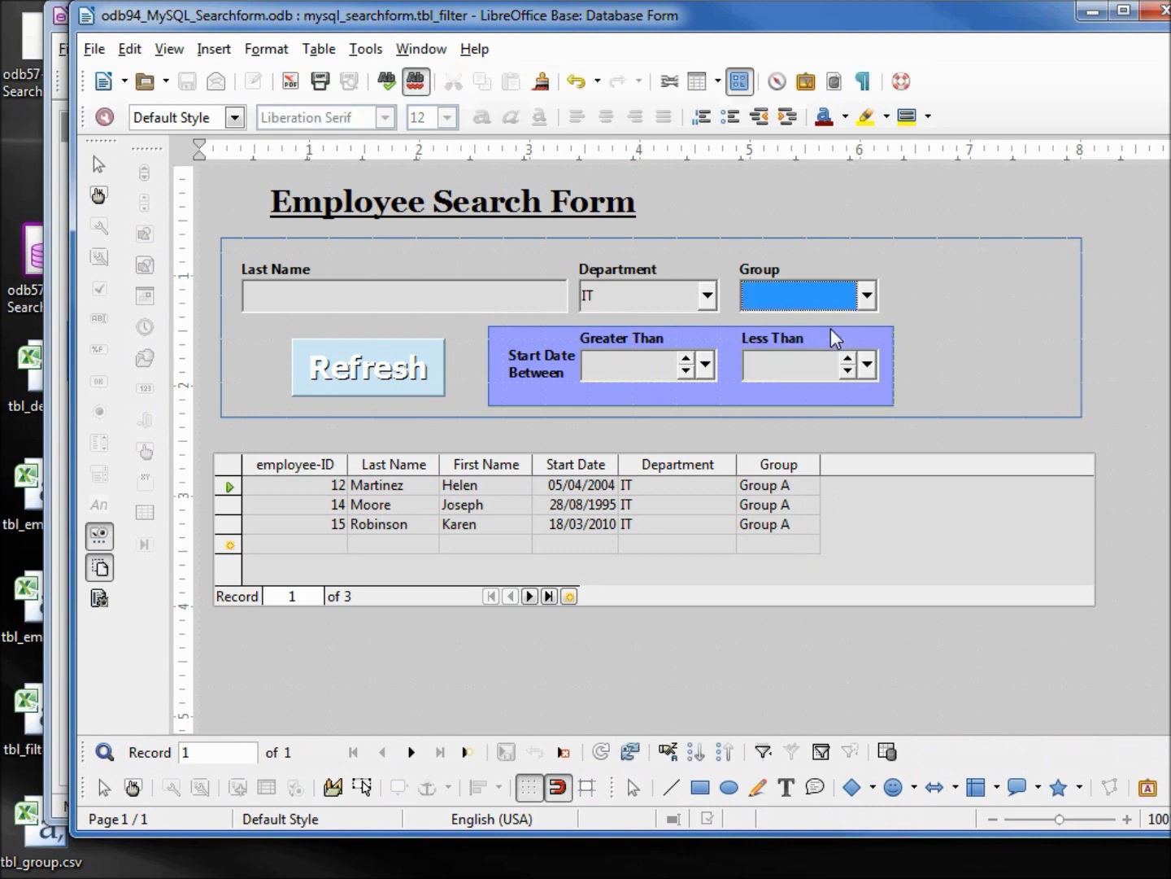
click(354, 368)
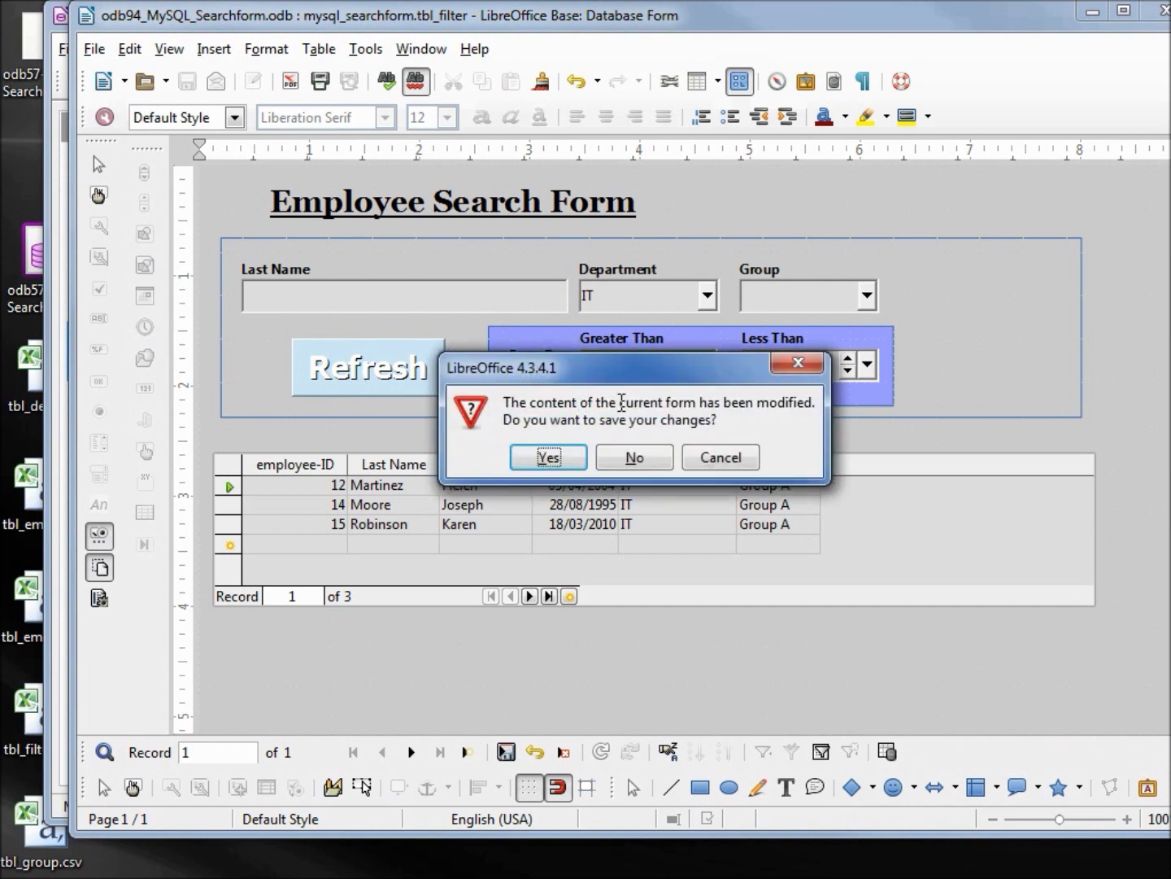
click(551, 458)
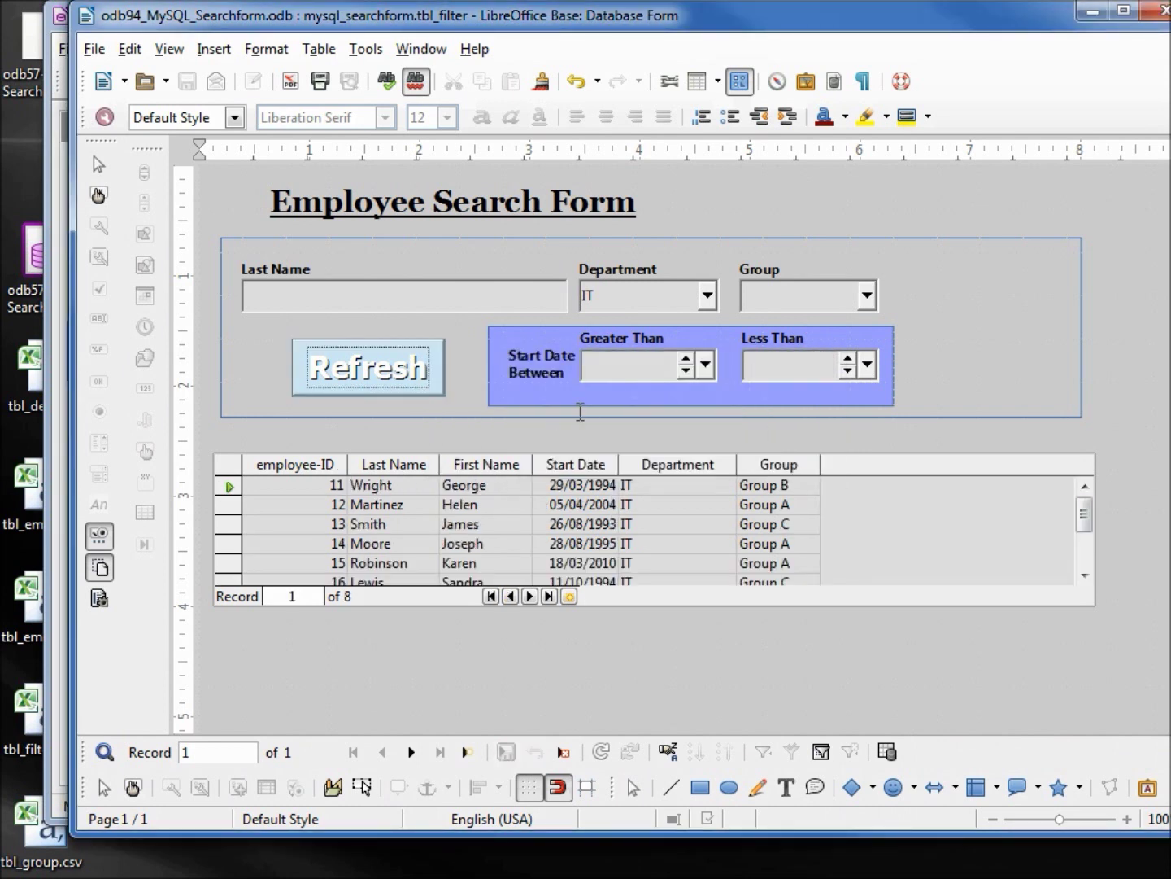
Back in design view, move the Refresh push button under SubForm in the Form Navigator
click(133, 789)
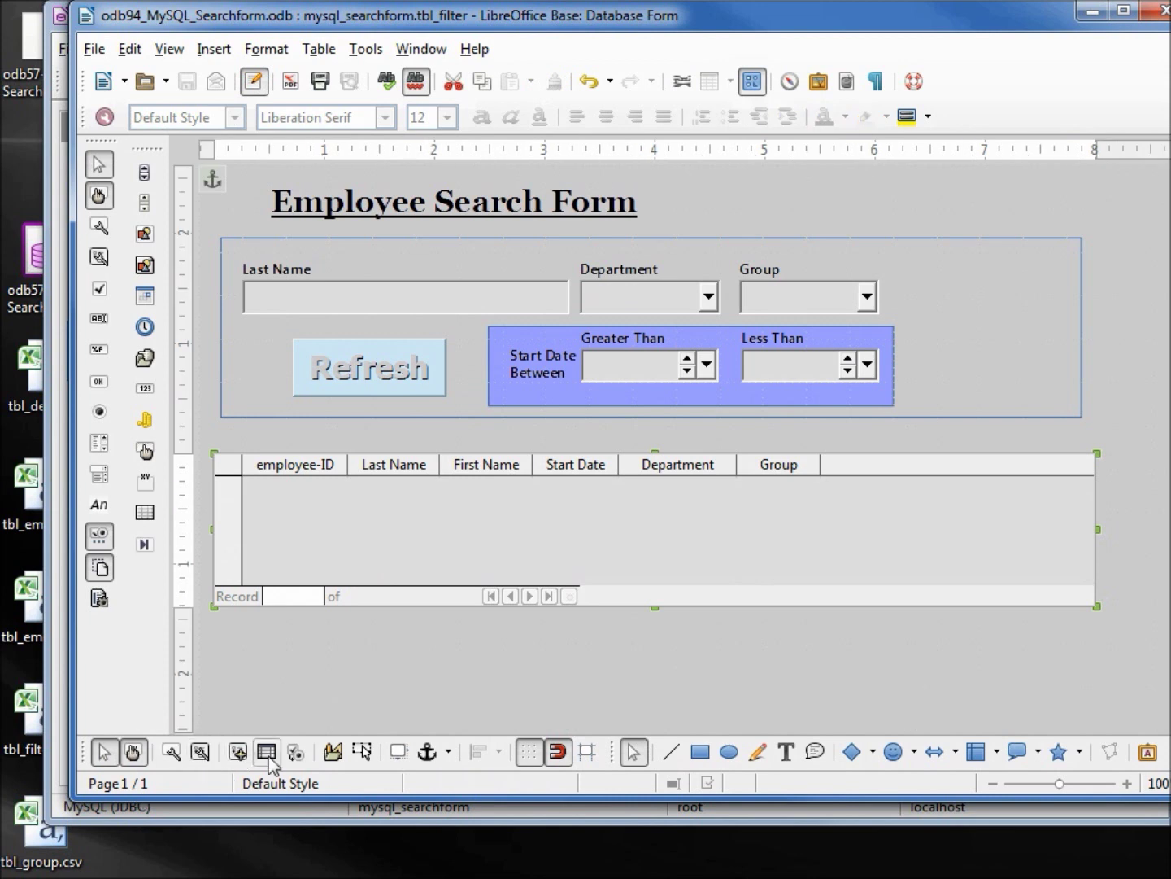
click(239, 752)
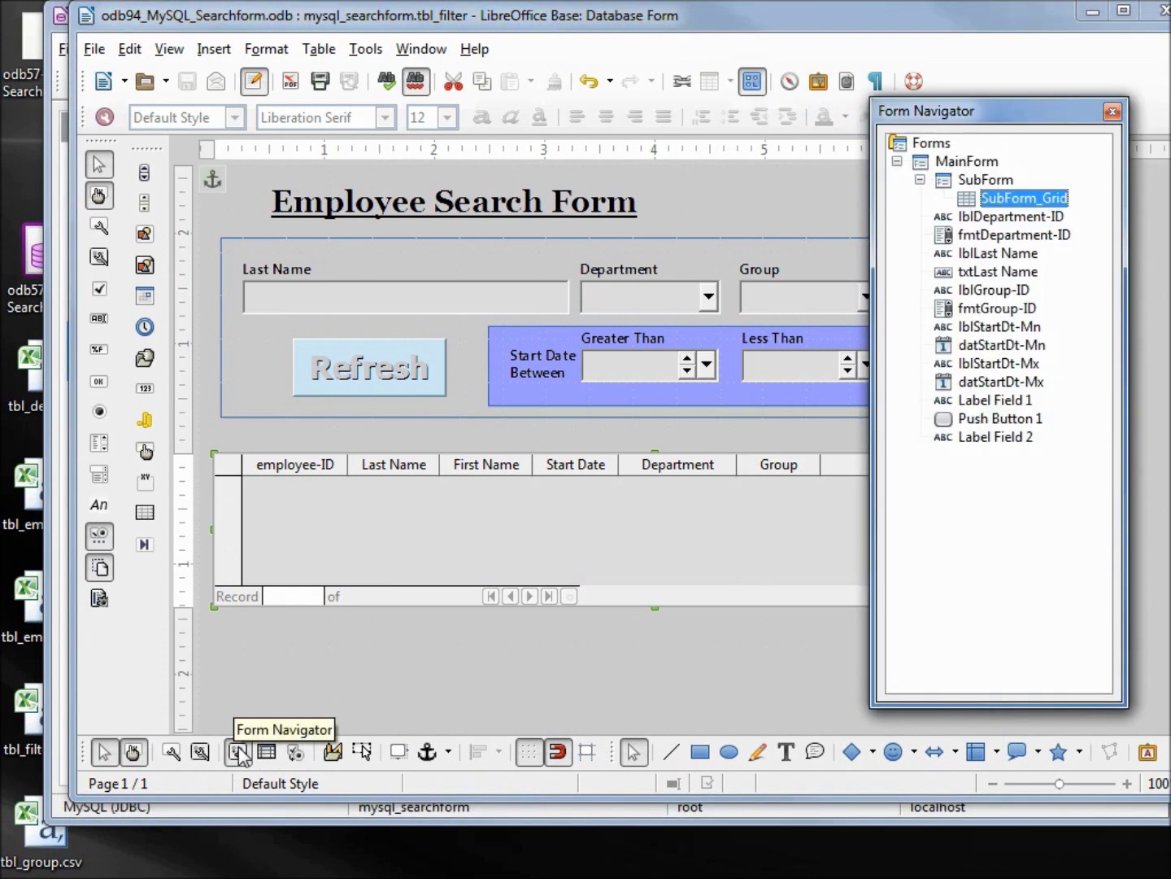
click(986, 420)
drag(986, 419, 986, 185)
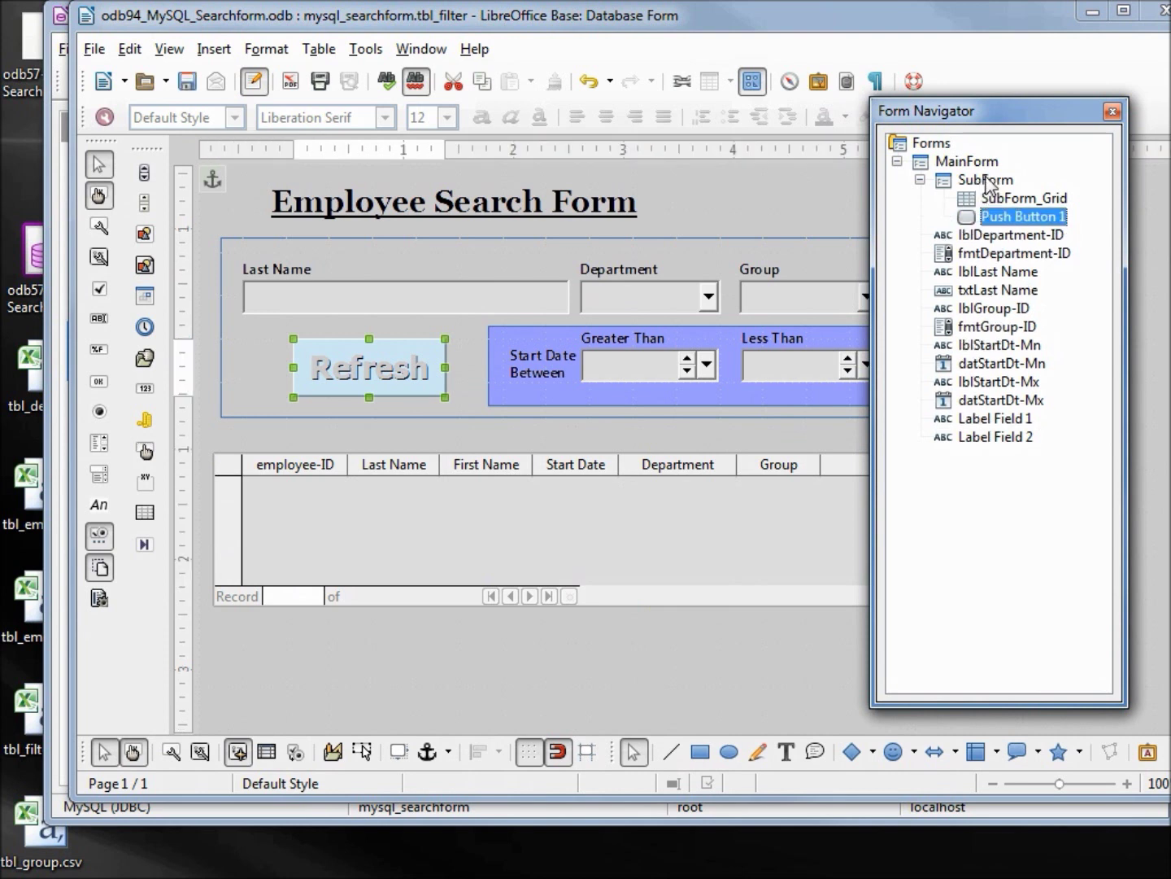
click(1112, 112)
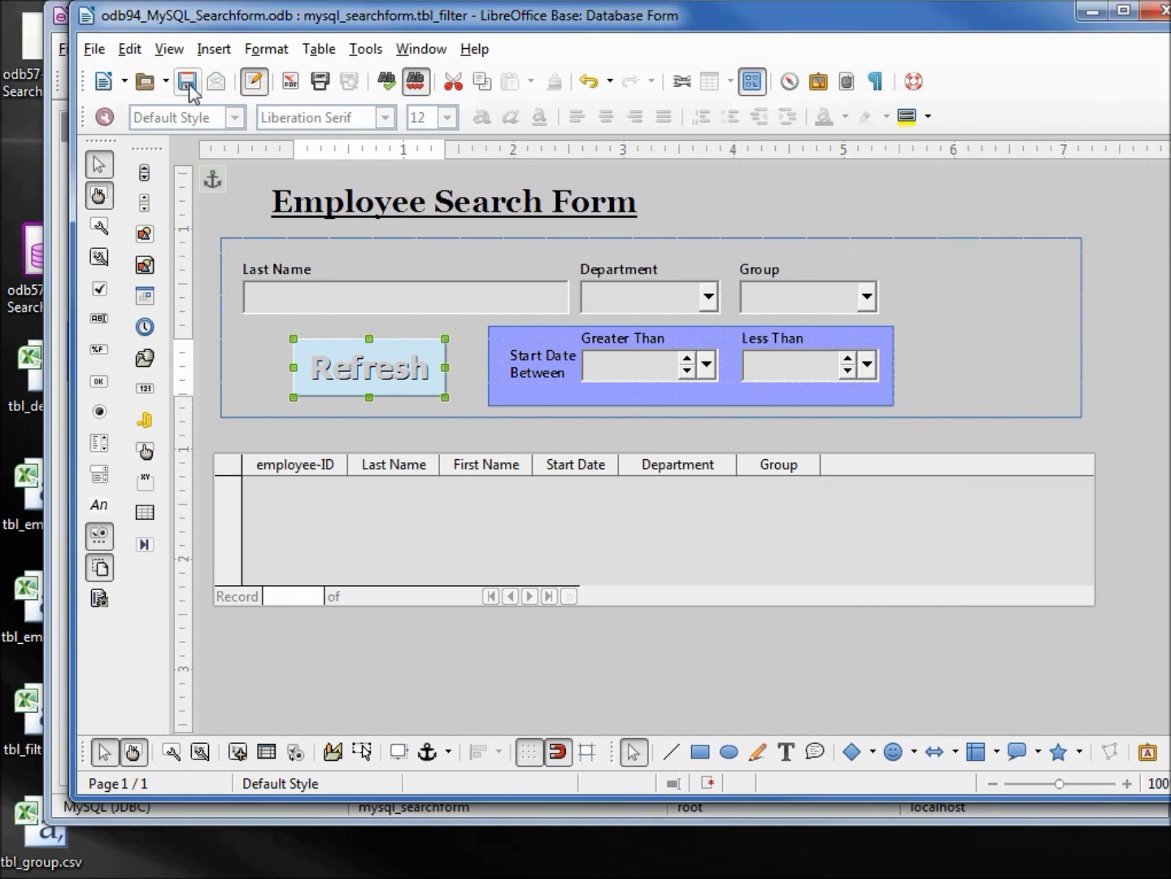
Save, run the form live, and refresh with Department set to Marketing
click(187, 82)
click(132, 752)
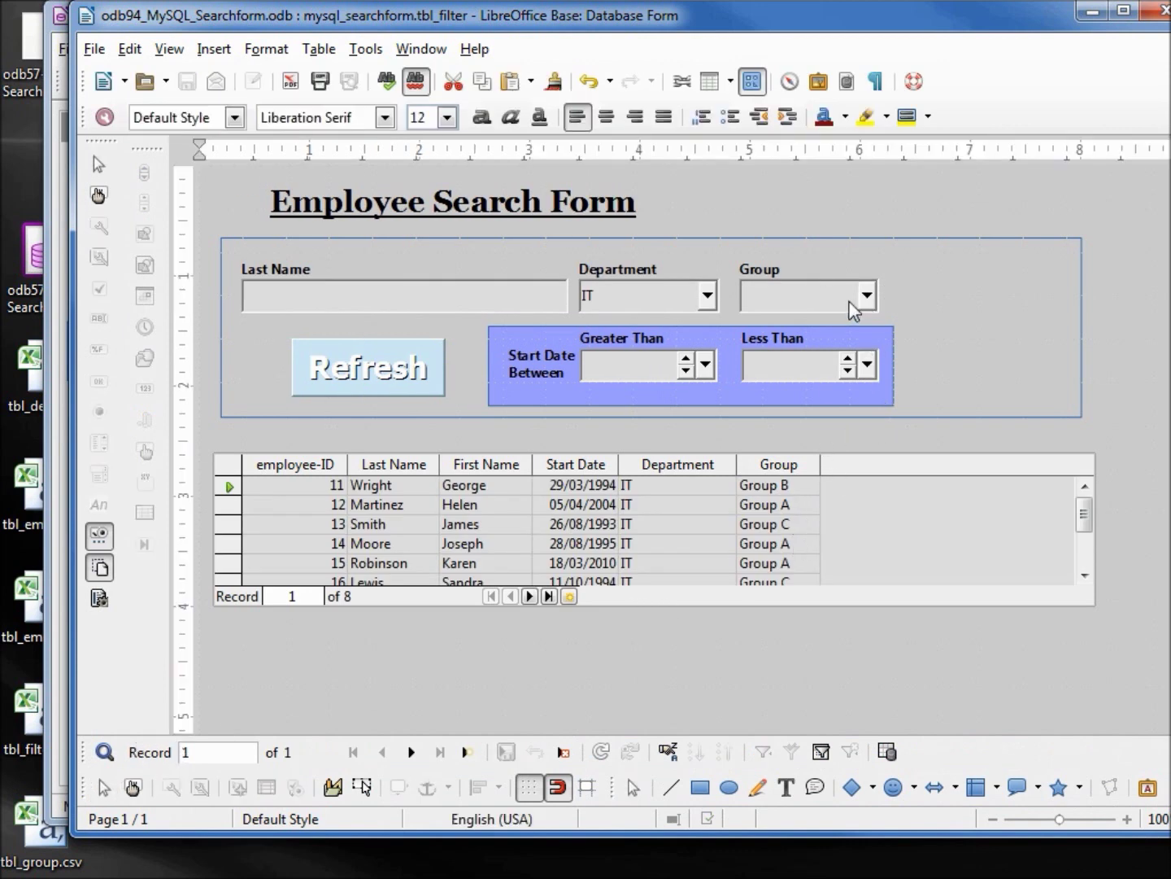
click(708, 296)
click(620, 376)
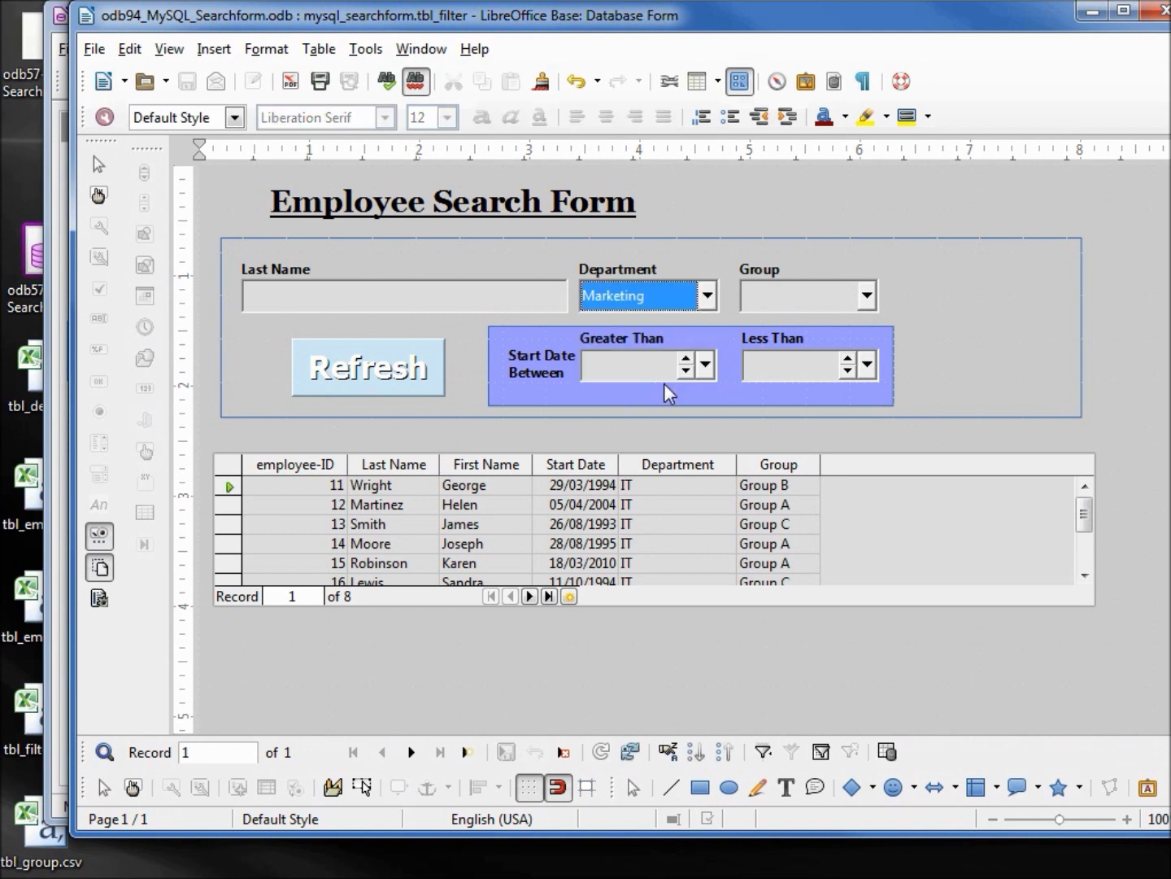
click(374, 371)
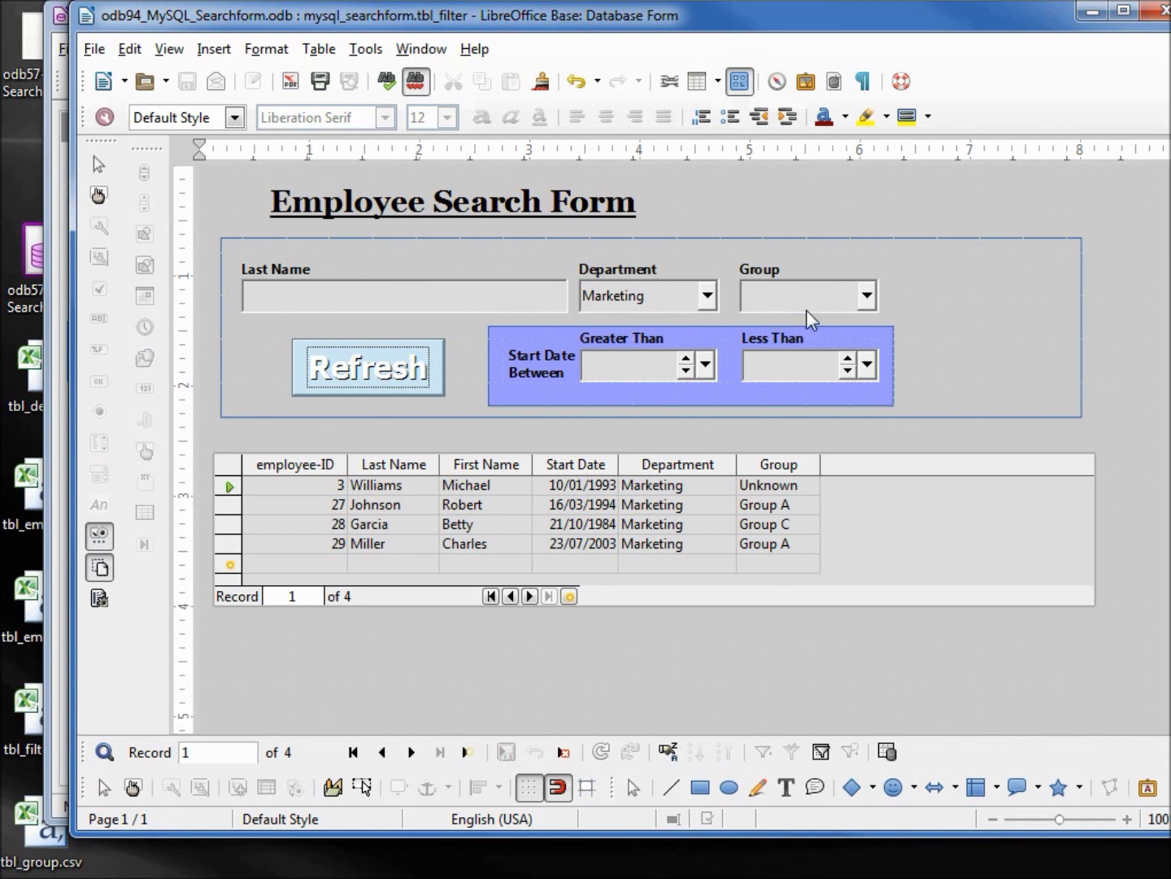
Try Group C, then blank the Group filter and refresh to show the four Marketing employees
click(867, 297)
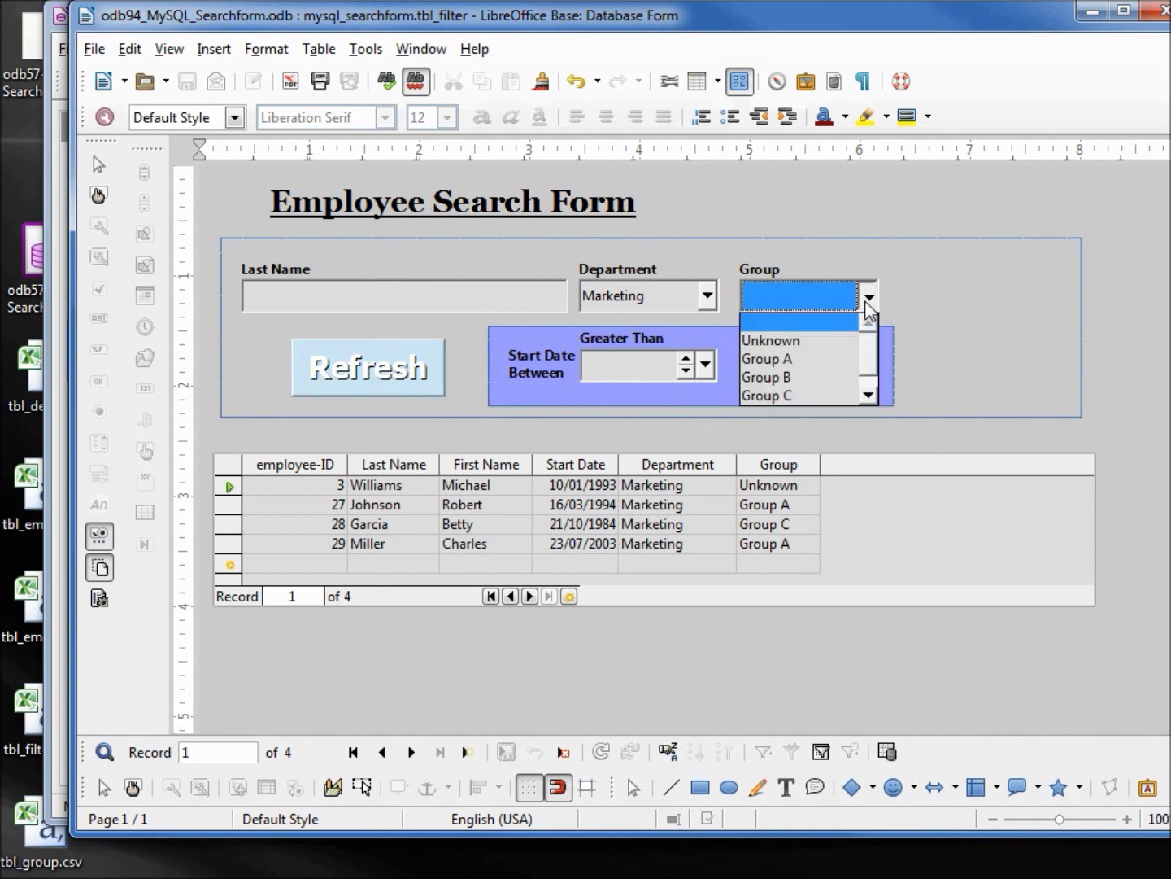
click(817, 397)
click(351, 370)
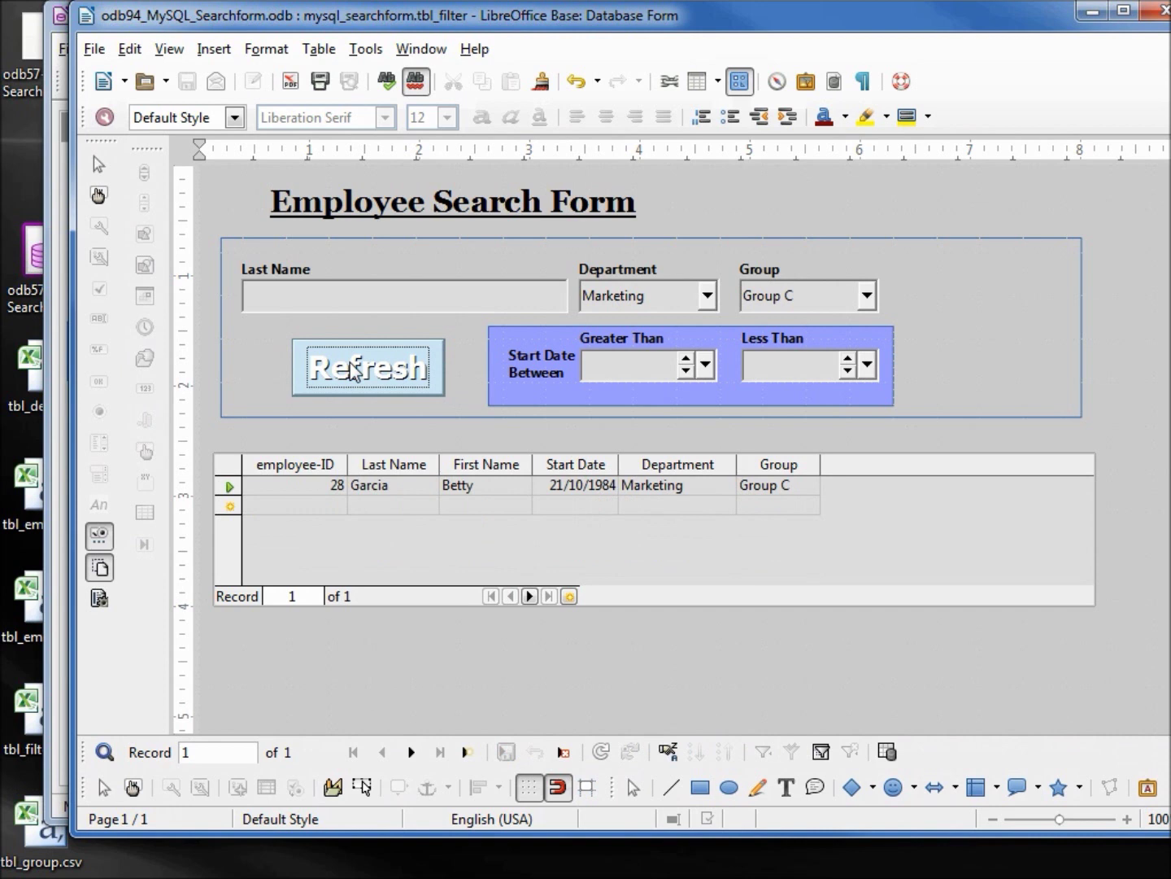
click(869, 297)
scroll(850, 342, up, 1)
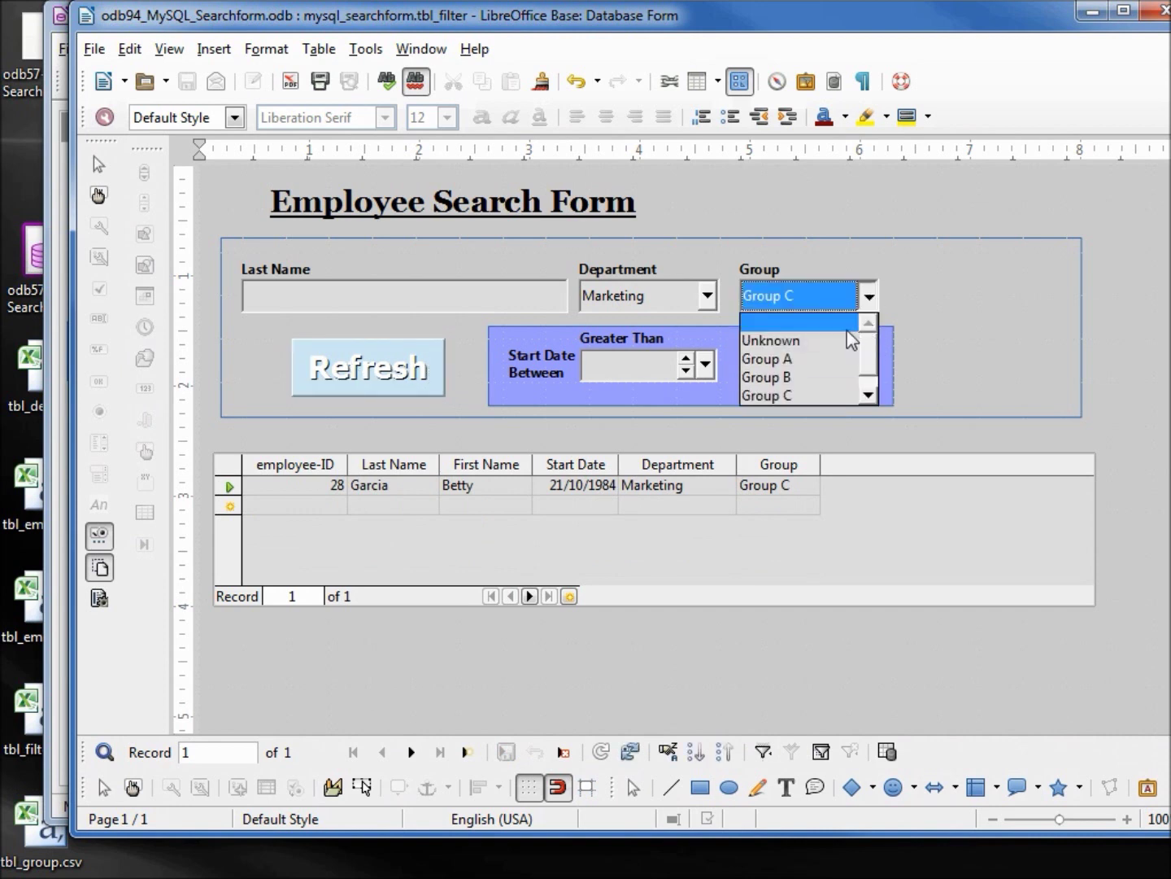
click(850, 321)
click(384, 366)
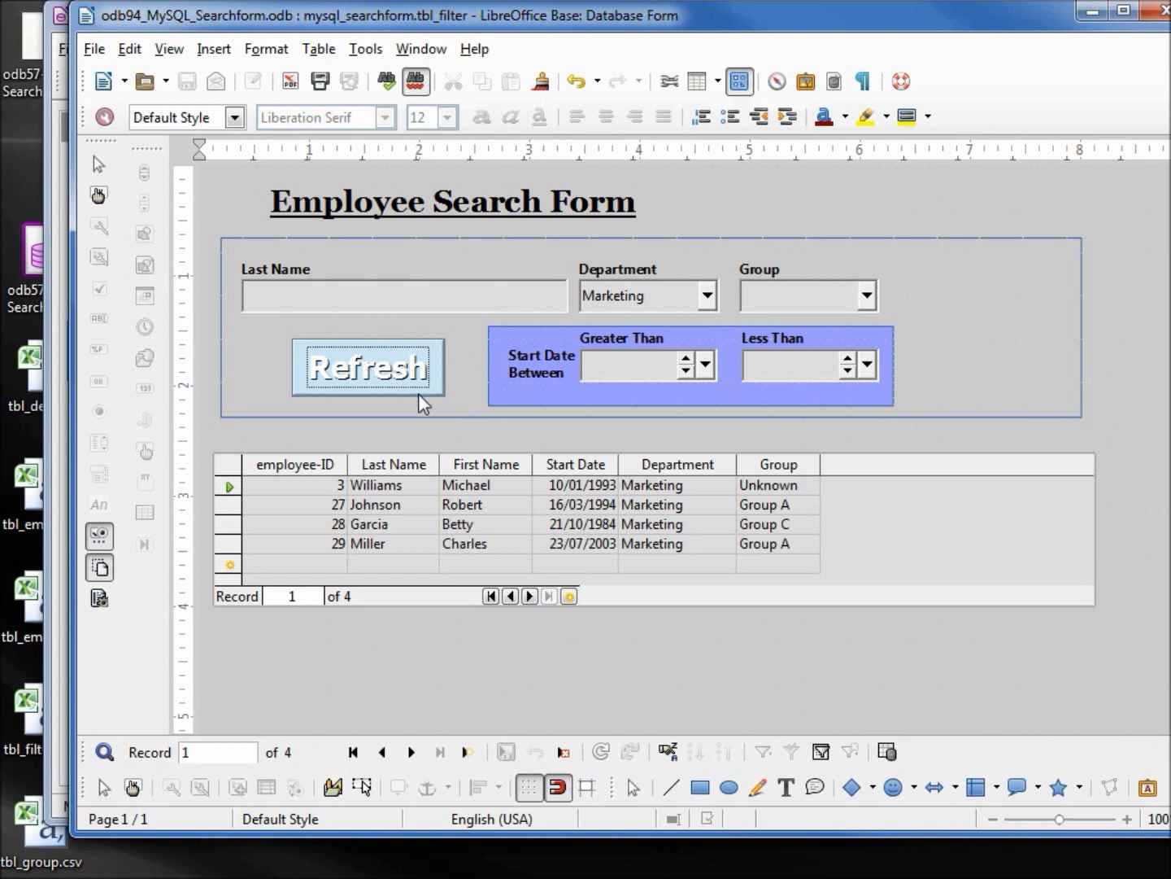
click(391, 368)
click(614, 362)
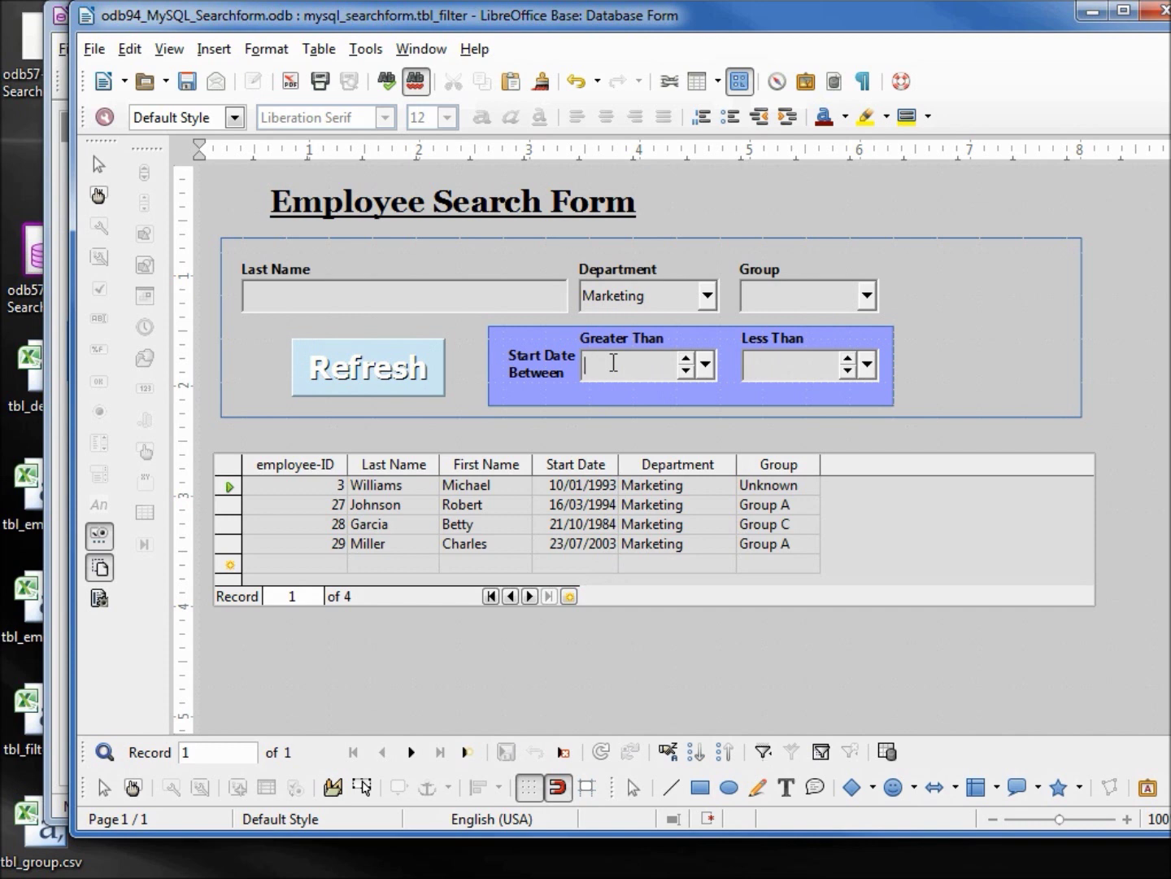
Filter by start dates after 01/01/1990 and before 01/01/2000, refreshing after each
text(01/01)
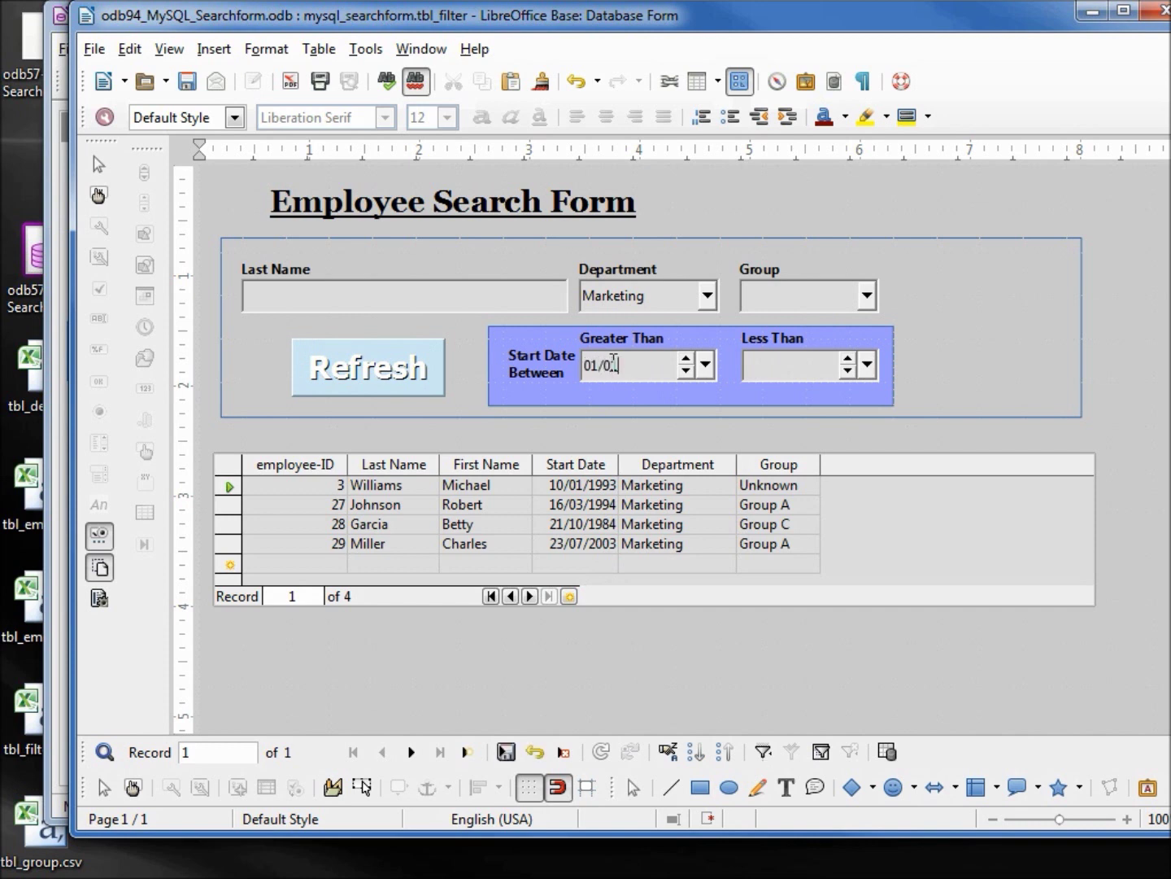
text(/1990)
click(370, 381)
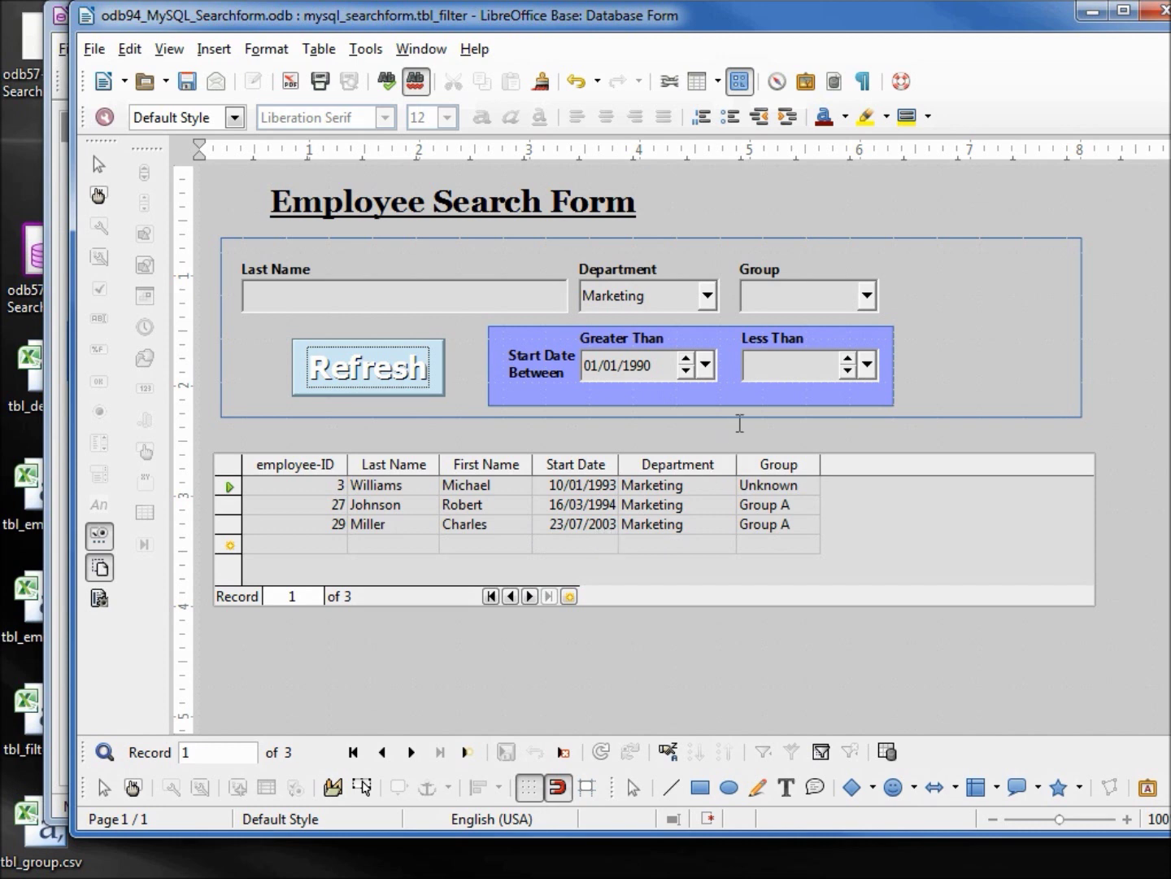
click(775, 363)
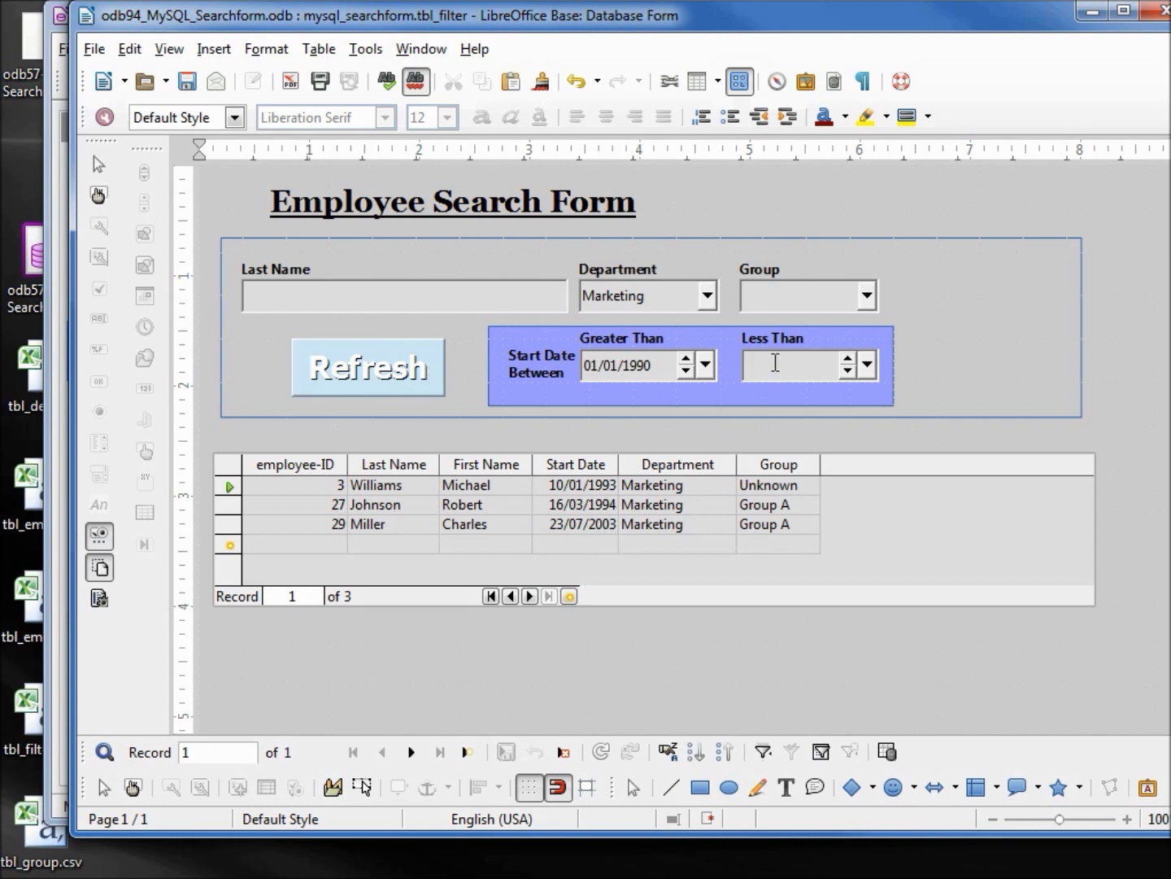
text(01/01)
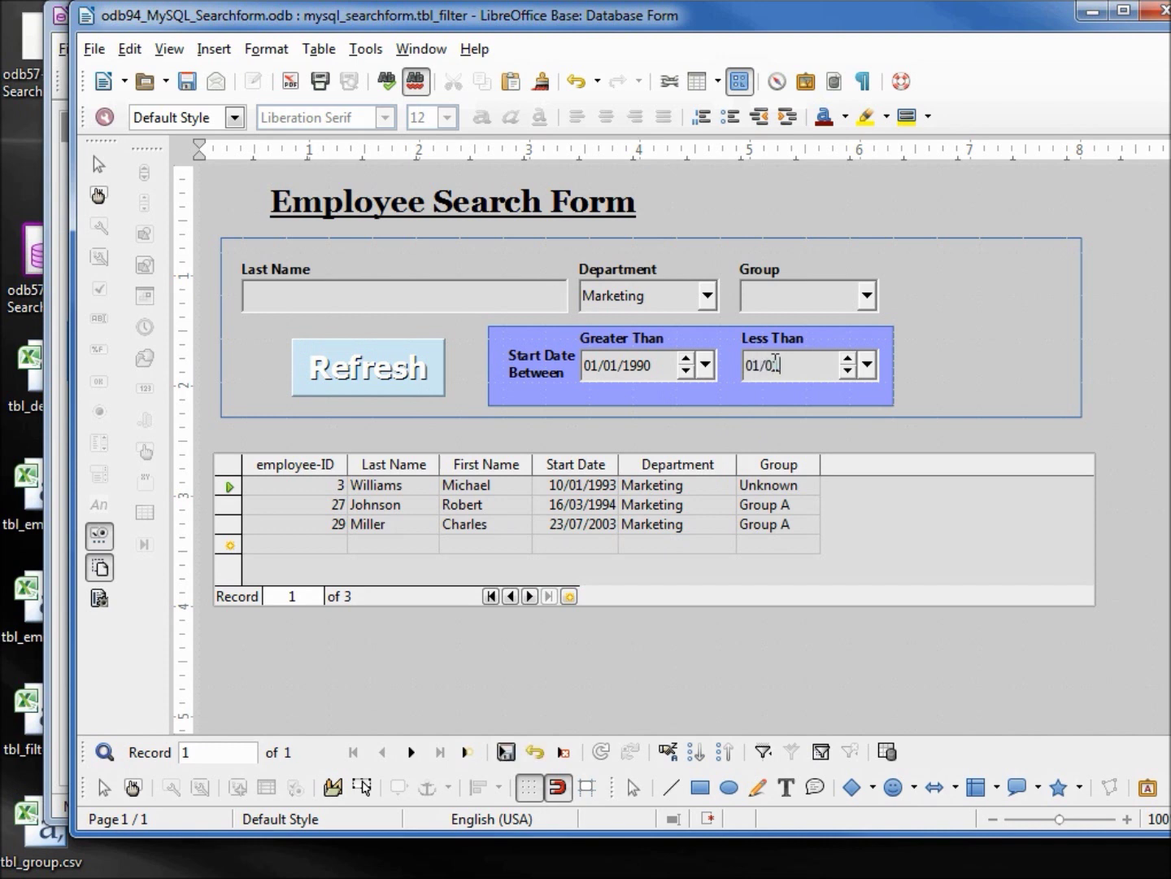
text(/2000)
click(385, 366)
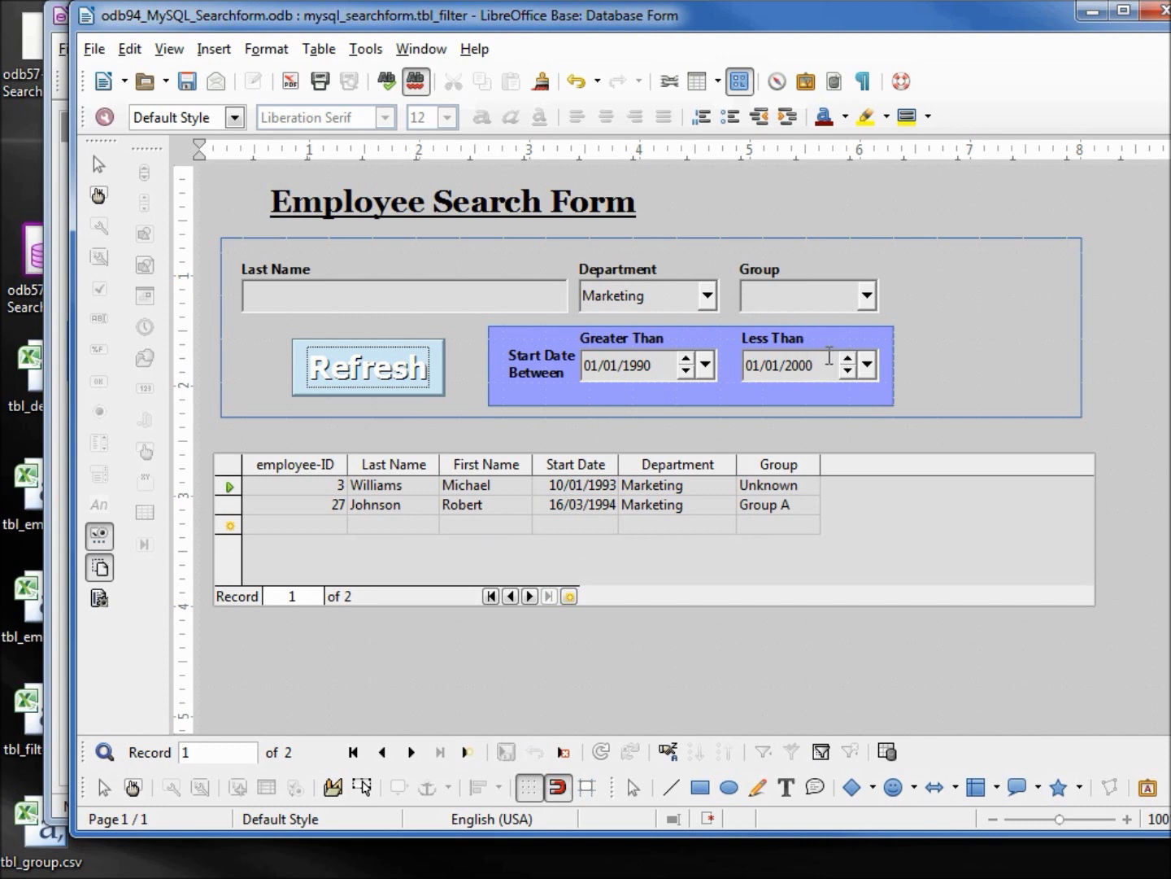
Clear both start-date limits and refresh the results
click(818, 364)
key(Delete)
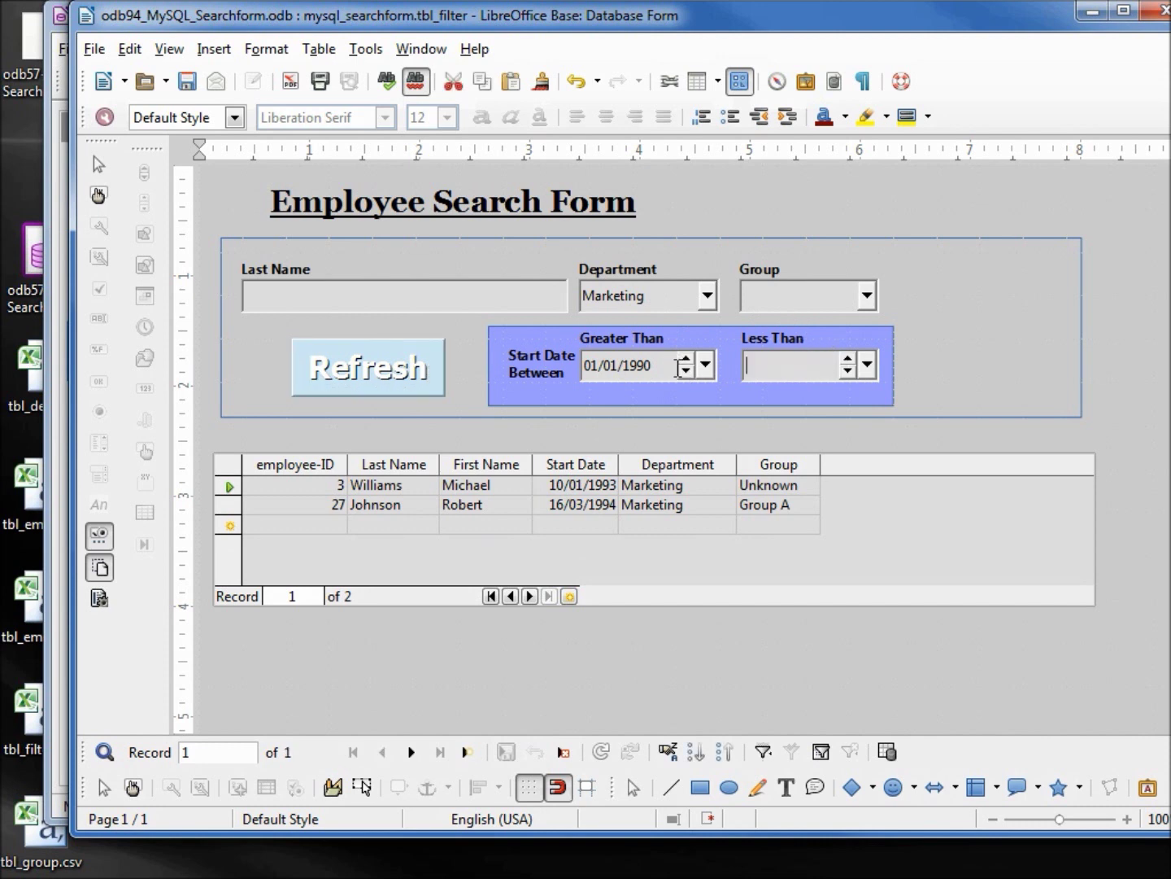
drag(670, 364, 528, 355)
key(Delete)
click(389, 368)
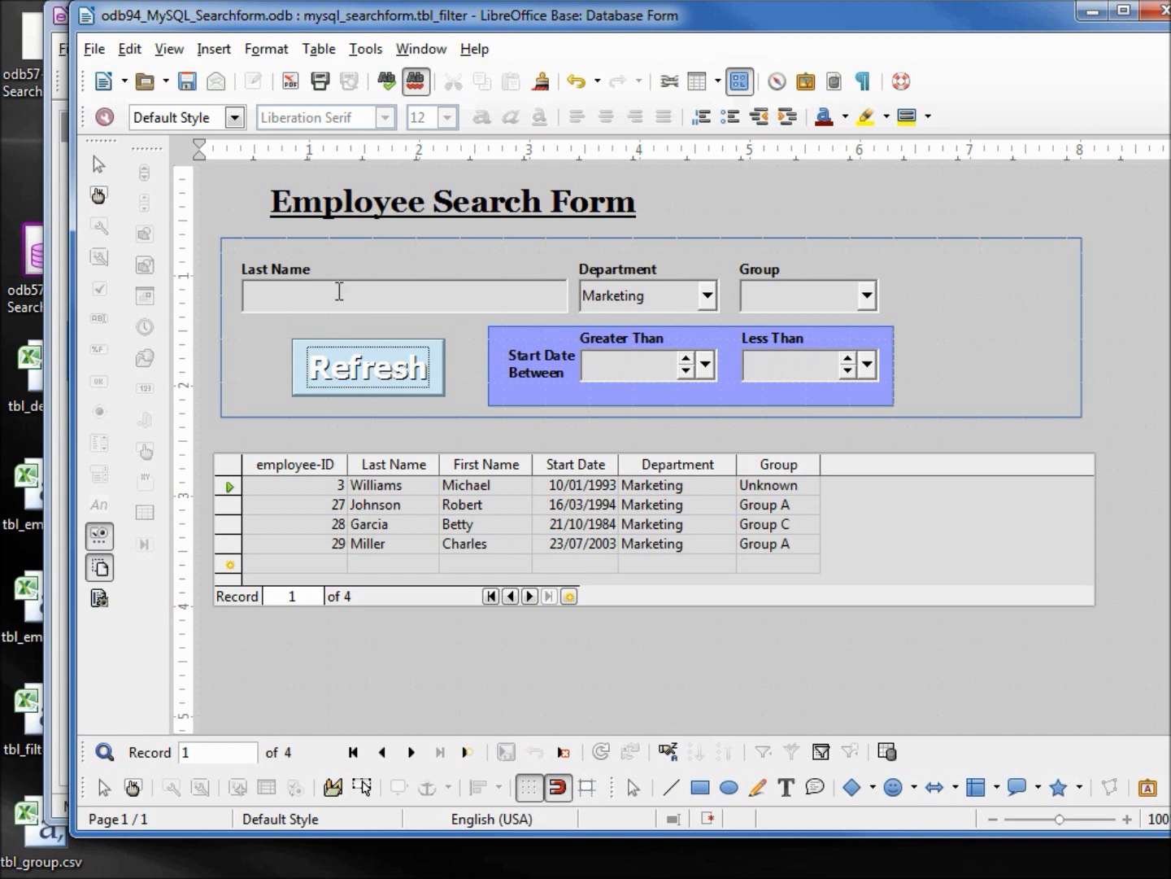
Search with Last Name 'o' under Marketing, then return the form to design mode
click(339, 291)
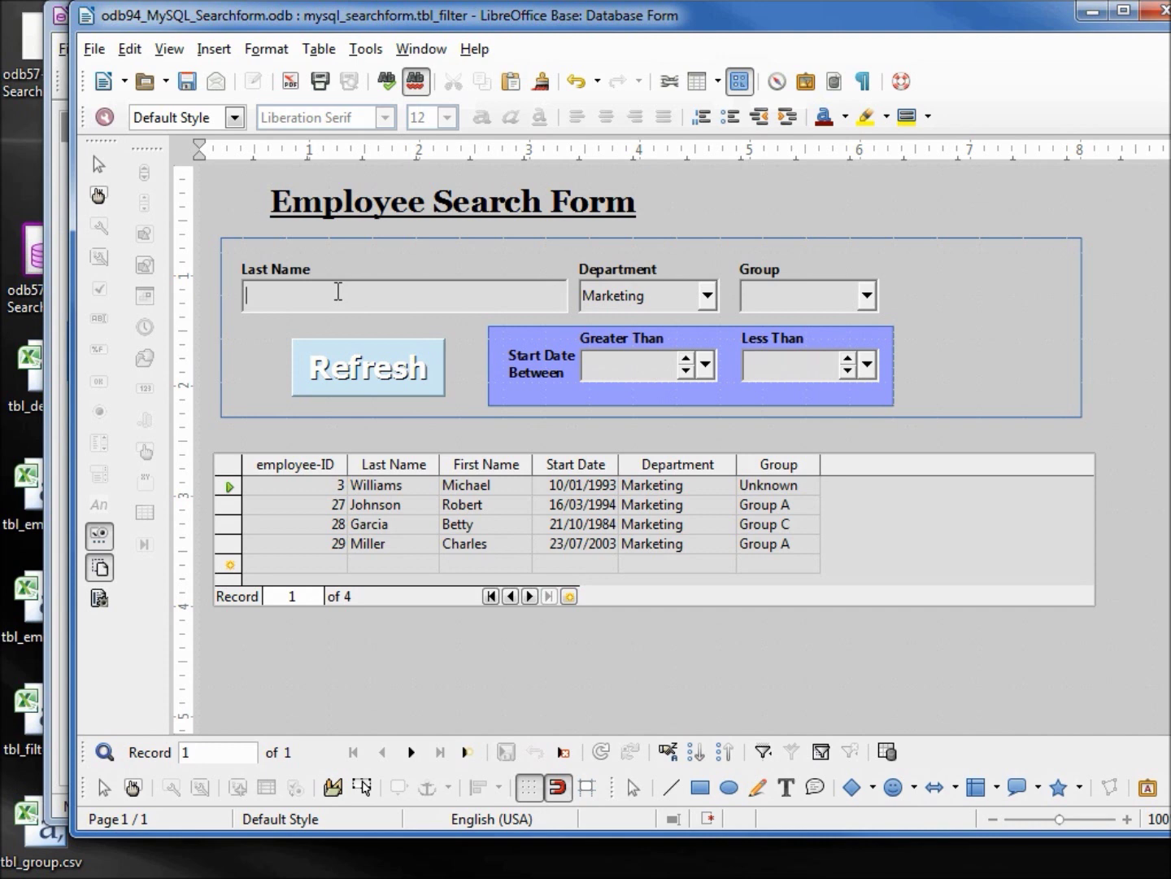
text(o)
click(367, 370)
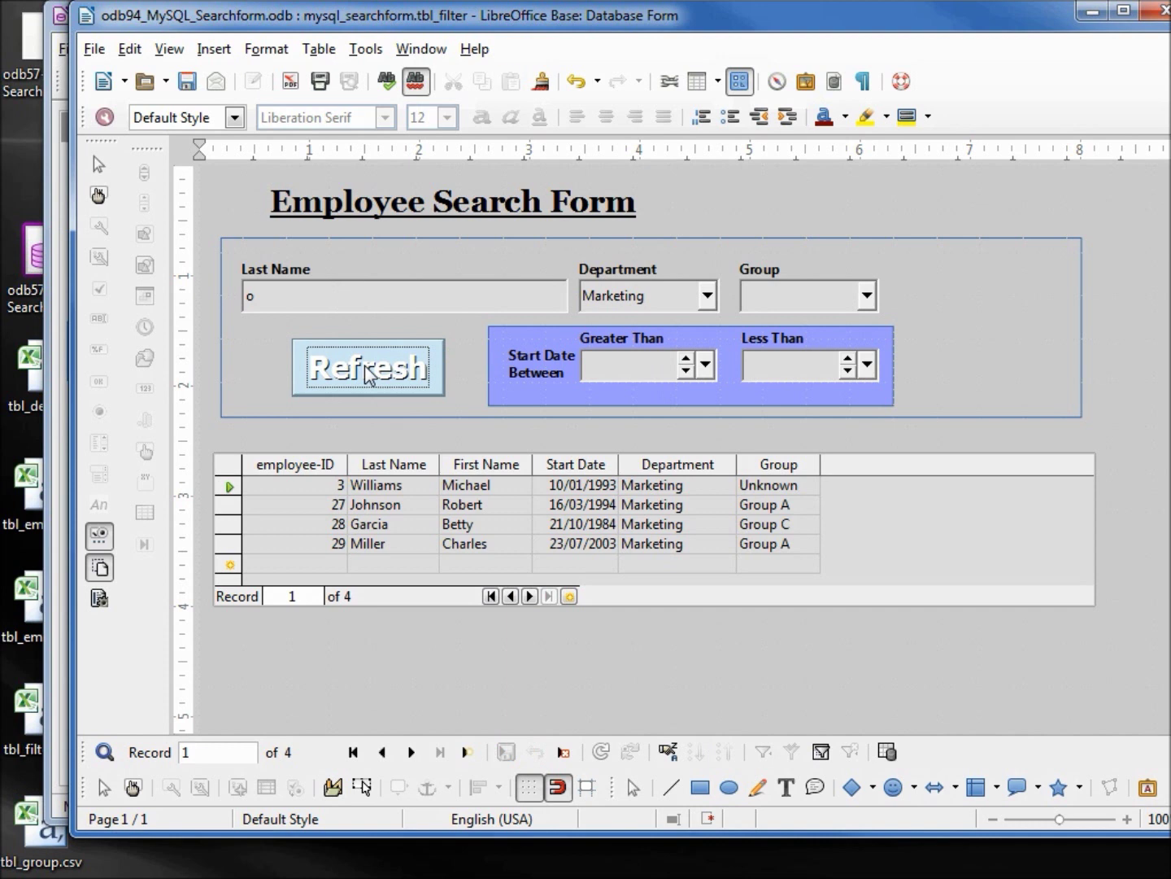
click(130, 786)
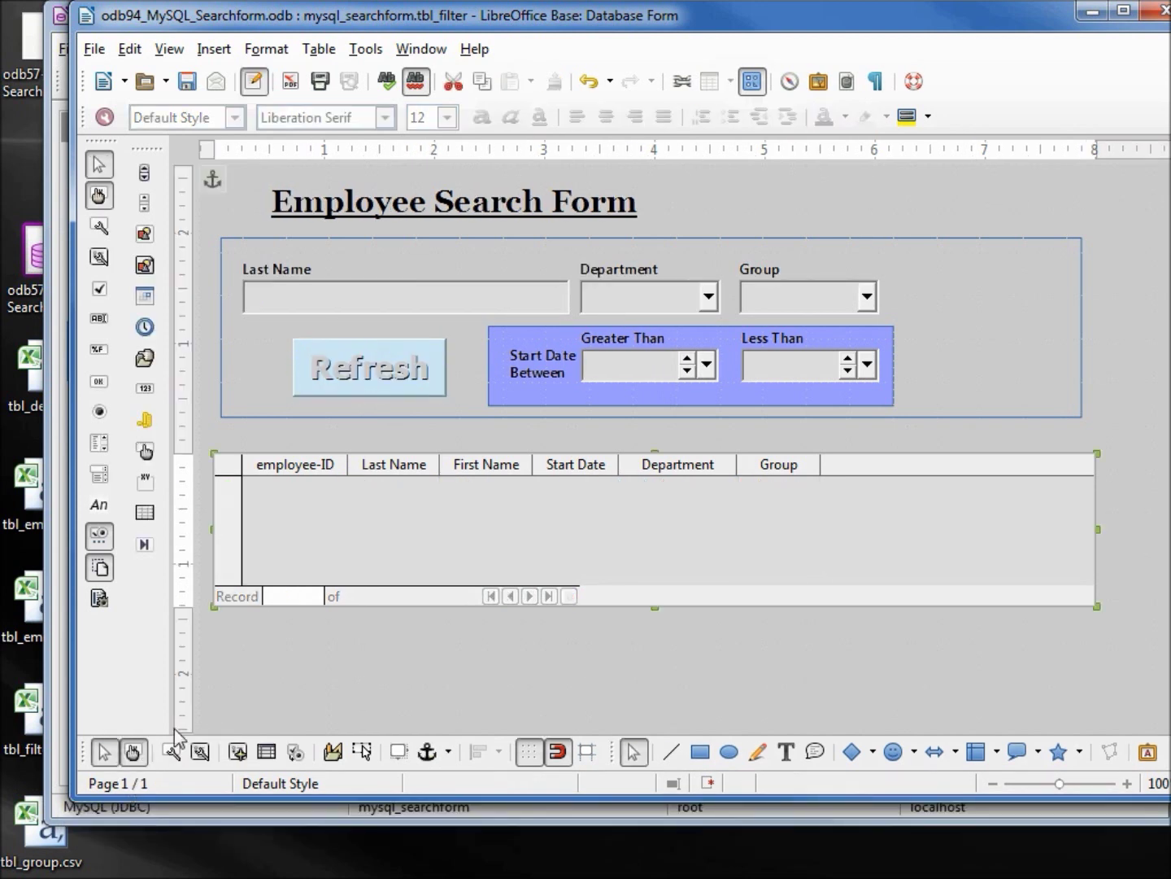
Open the SubForm's Data properties from the Form Navigator, then switch to the SQL1.odt document
click(238, 755)
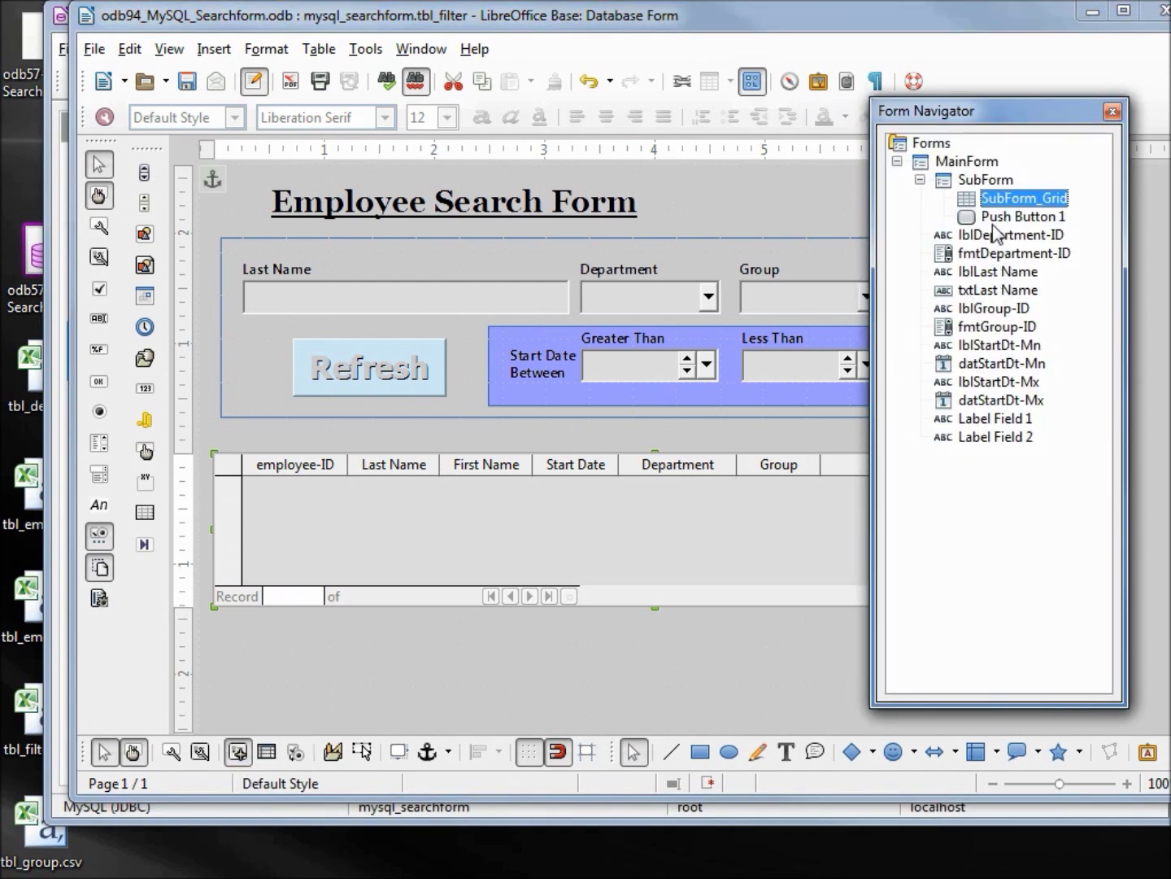
right_click(994, 181)
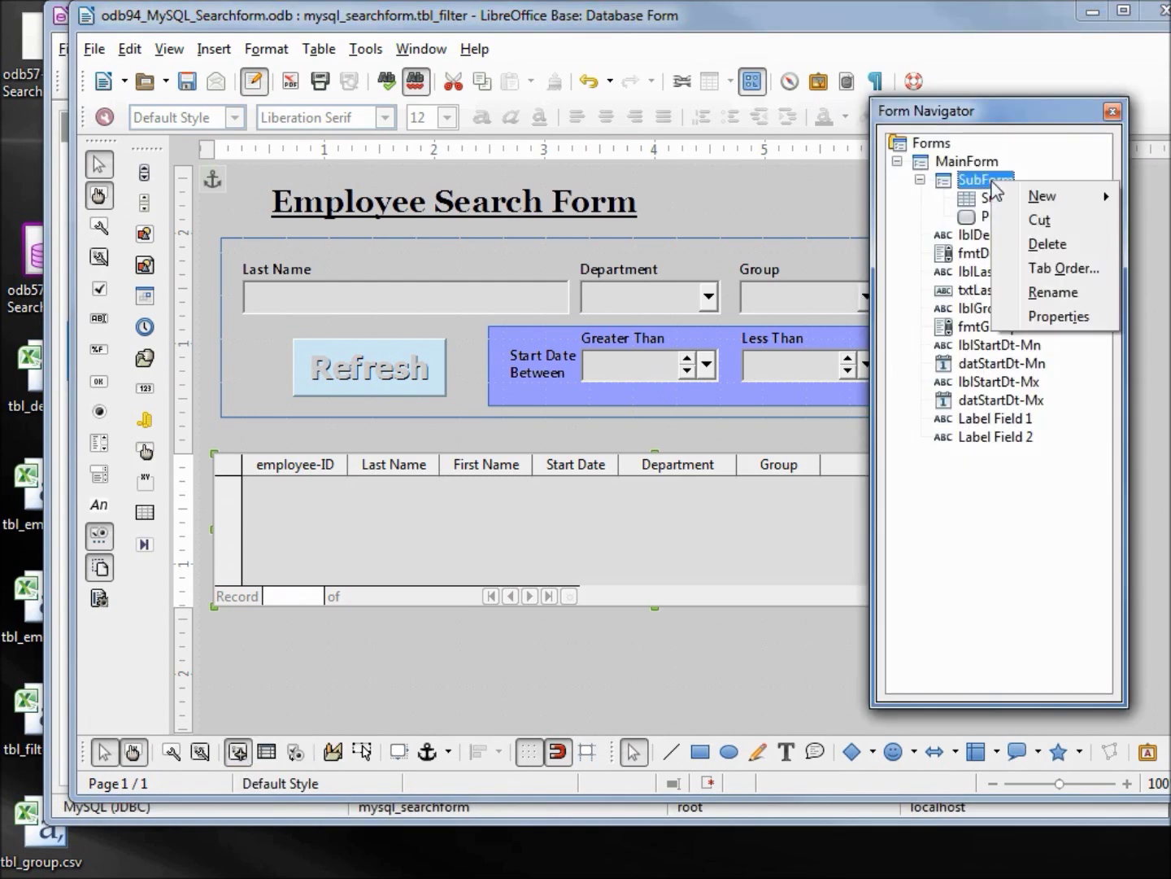
click(1033, 317)
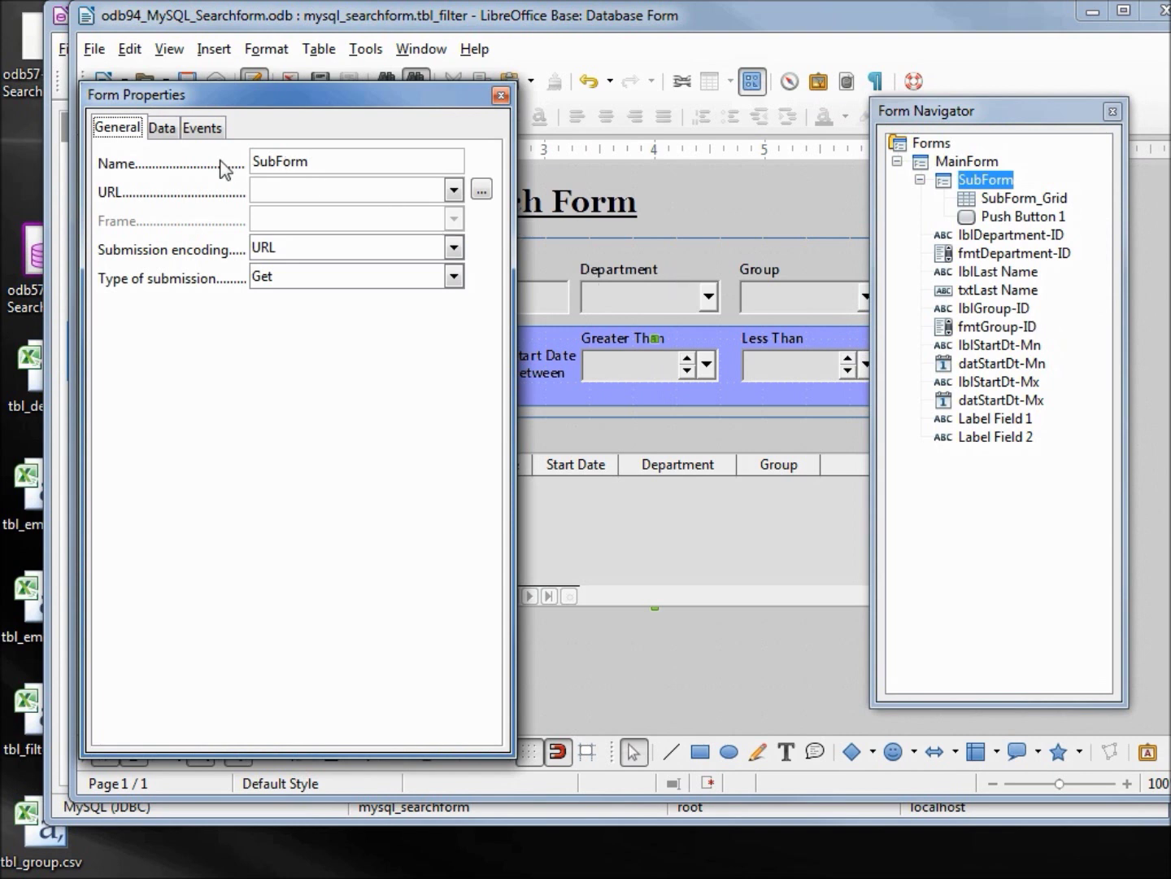
click(162, 130)
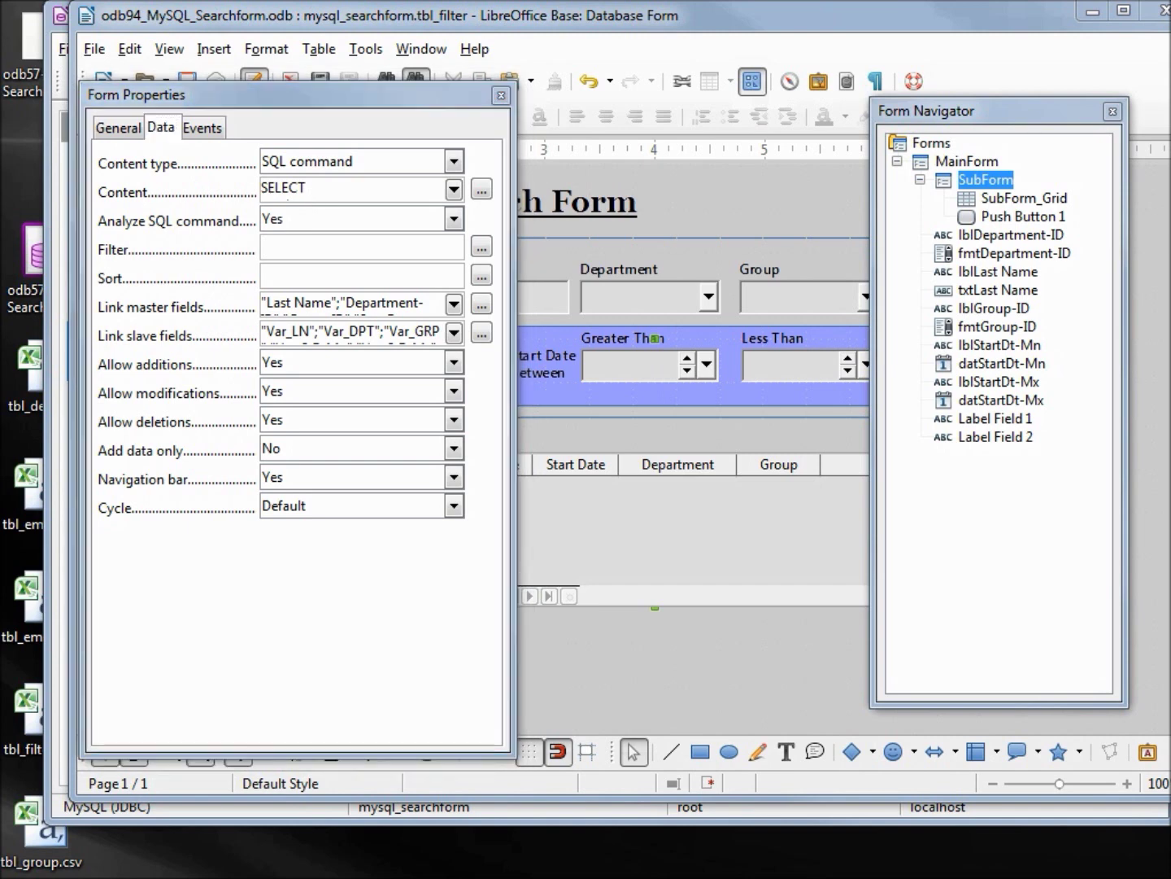
key(alt+Tab)
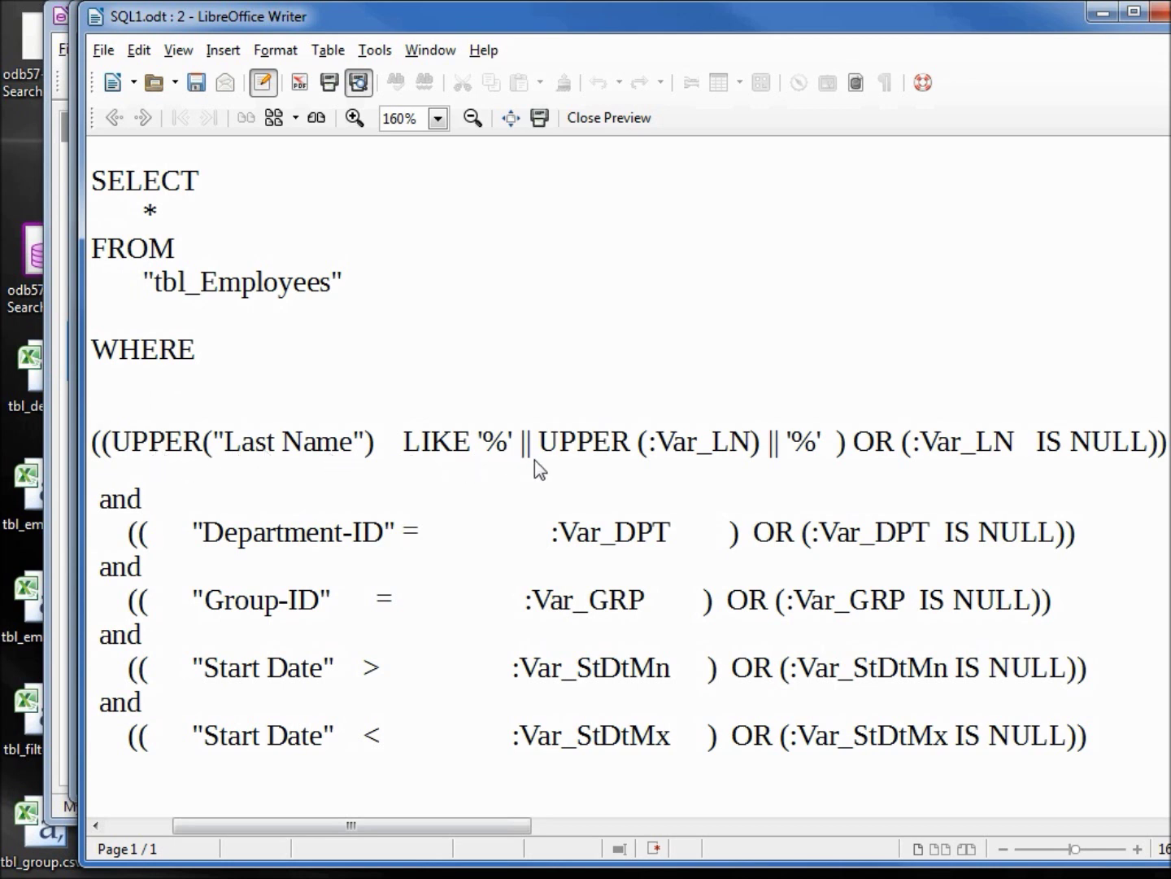
Drag the SQL.odt window over the SQL1.odt document
drag(1170, 244, 686, 29)
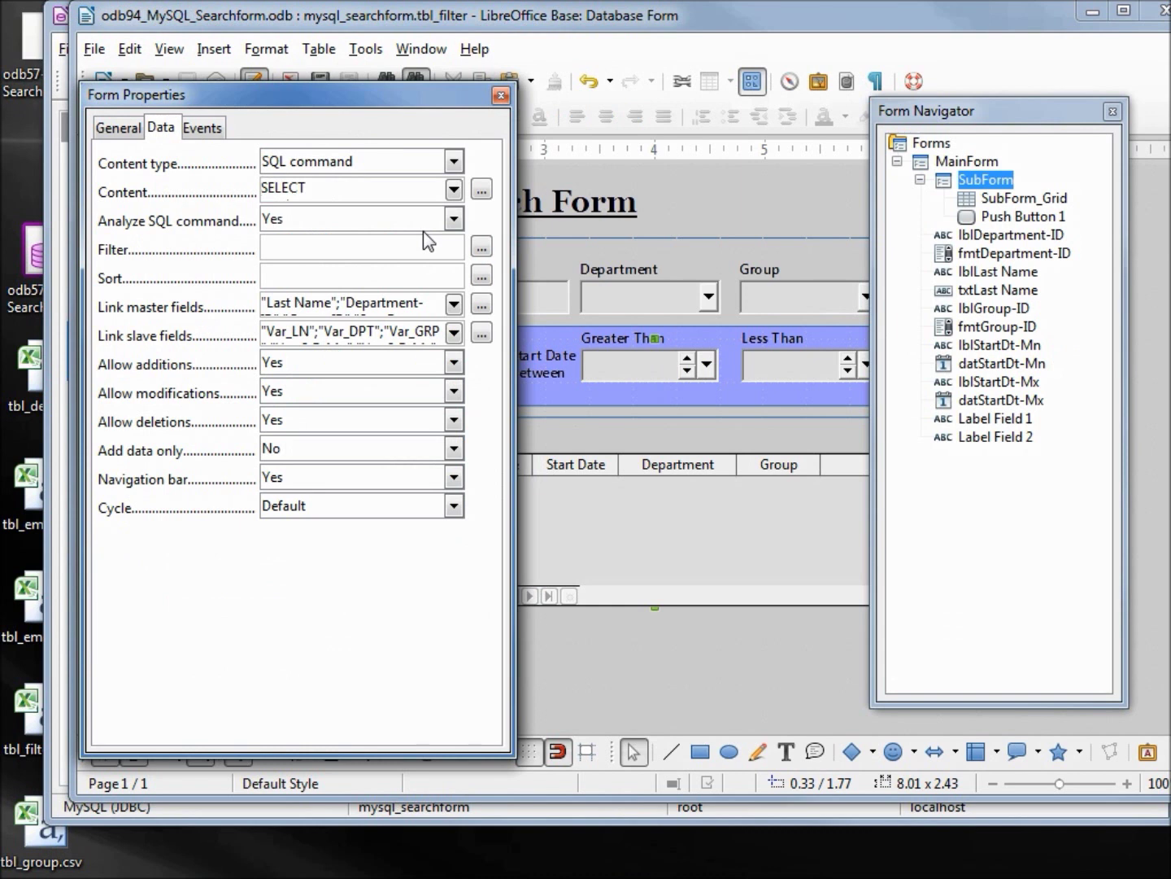
Replace the SubForm's SQL command with the copied MySQL UCASE/CONCAT query
key(ctrl+a)
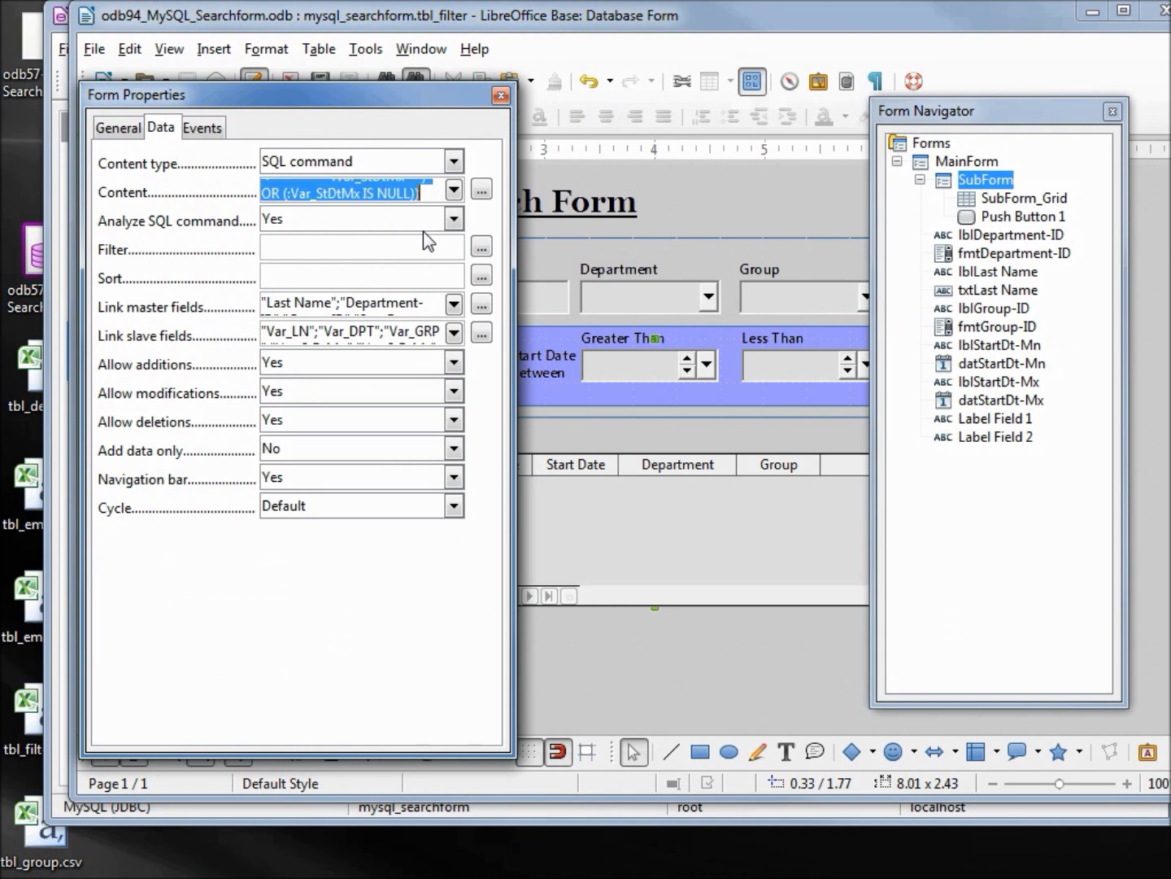
key(ctrl+v)
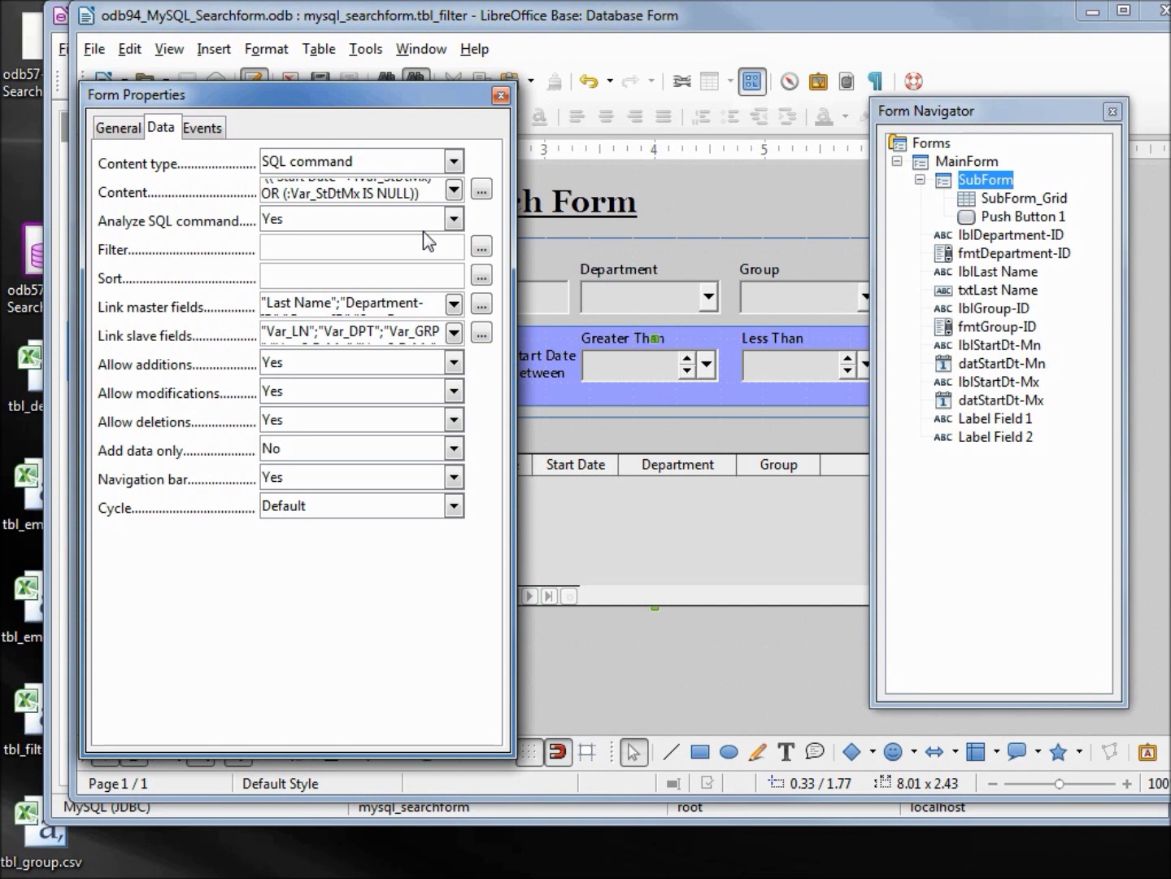
click(453, 192)
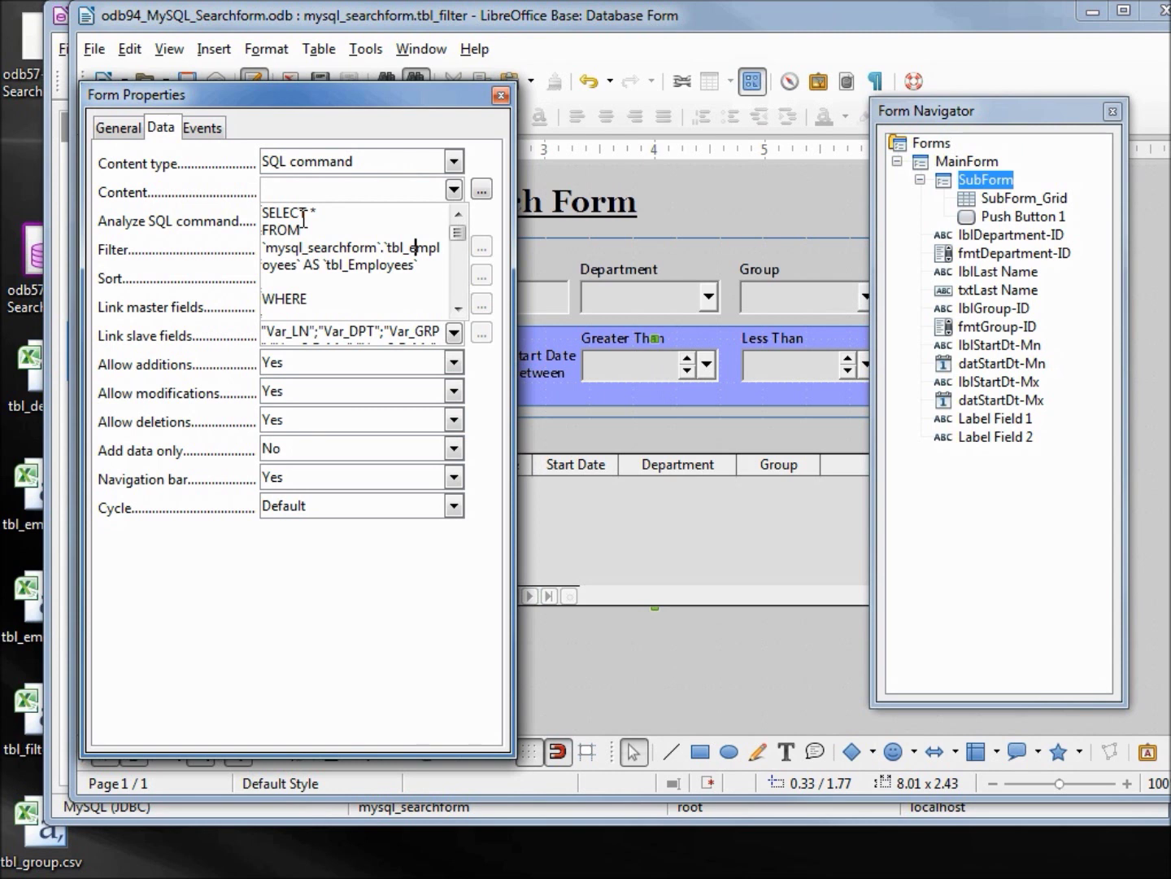
Check the last-name, Group-ID and start-date conditions, then close properties and save the form
key(Down)
key(Down)
key(Down)
key(Down)
key(Down)
key(Down)
key(Down)
key(Down)
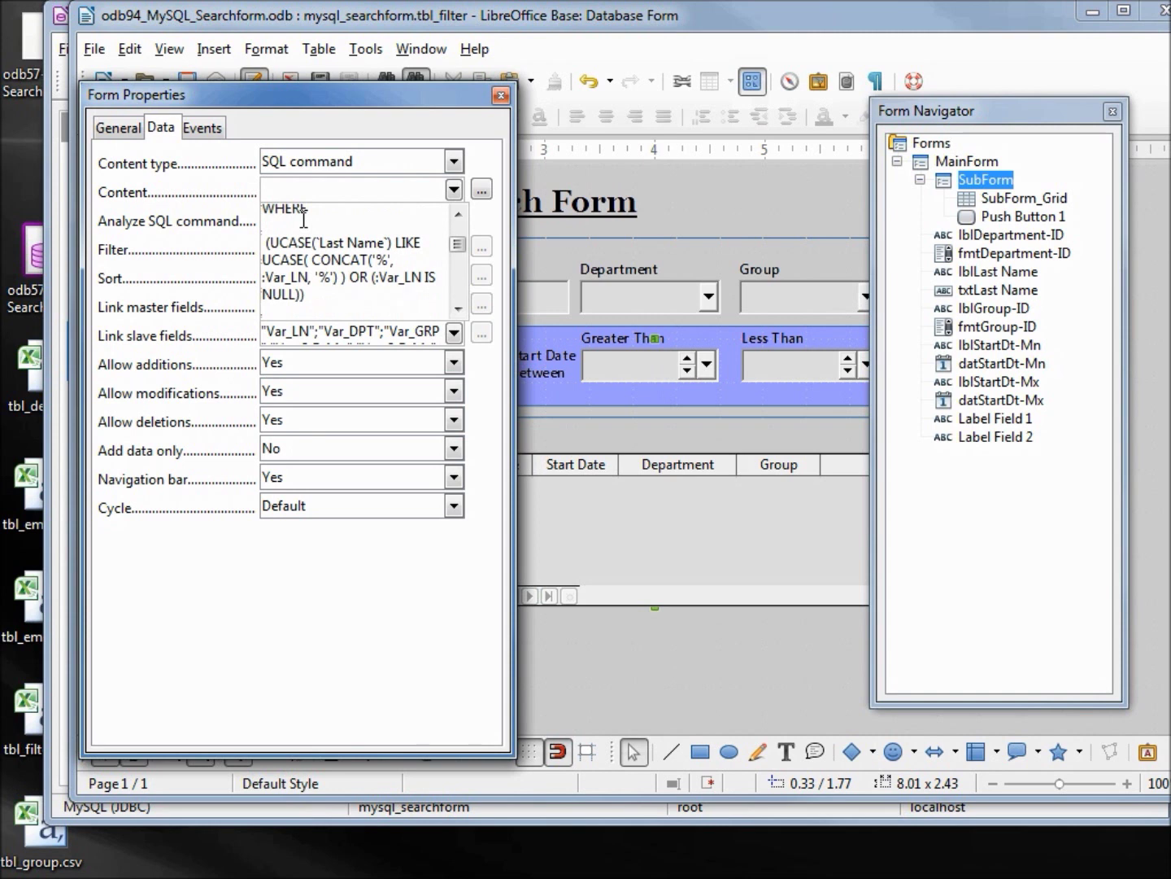
key(Down)
key(Down)
key(Down)
key(Down)
key(Down)
key(Down)
key(Down)
key(Down)
key(Down)
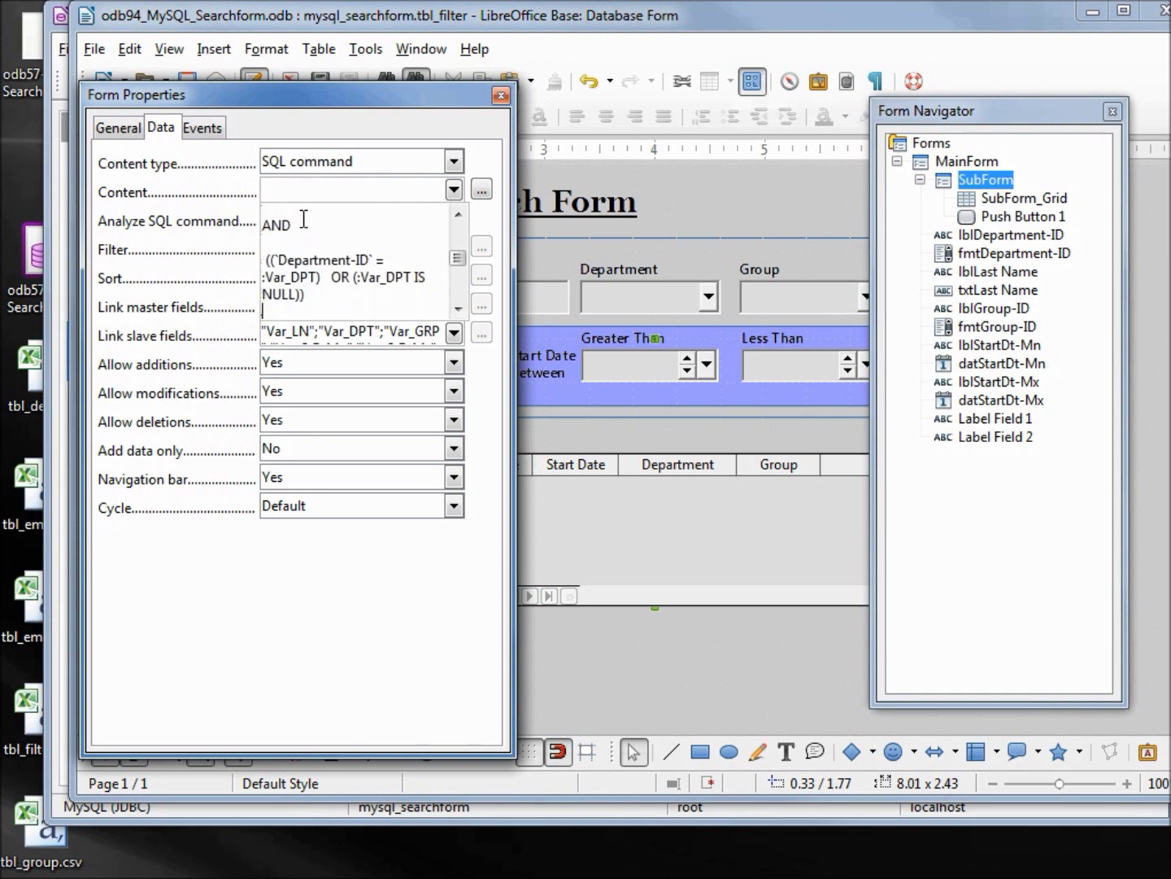
key(Down)
key(Down)
key(Down)
key(Down)
key(Down)
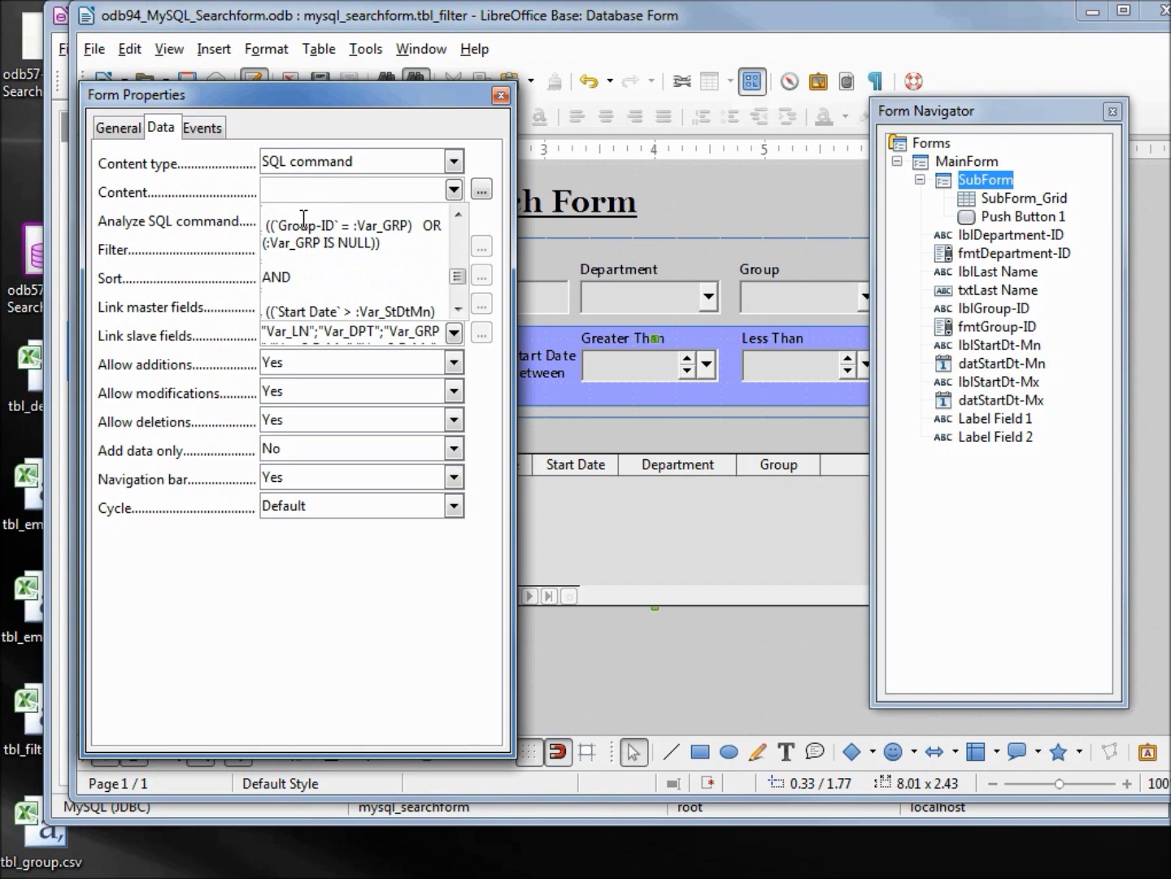
key(Return)
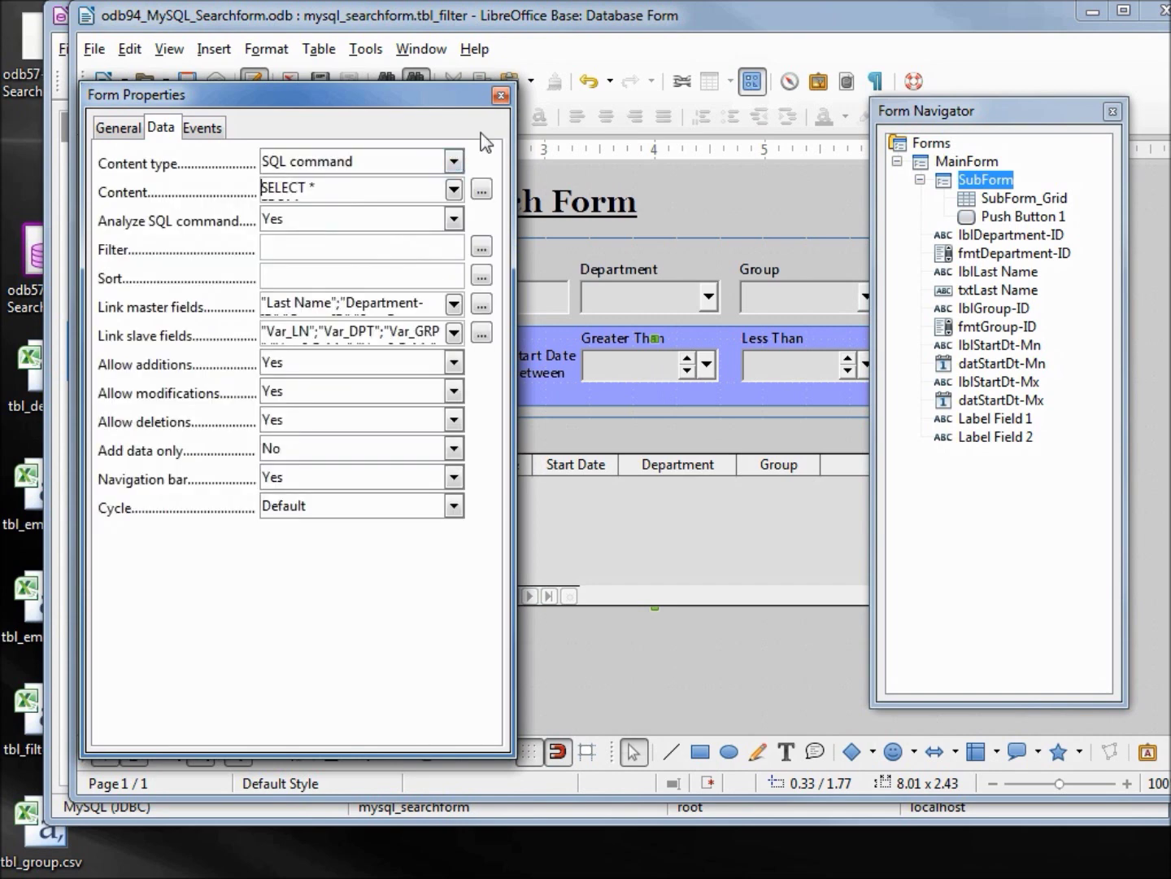
click(500, 95)
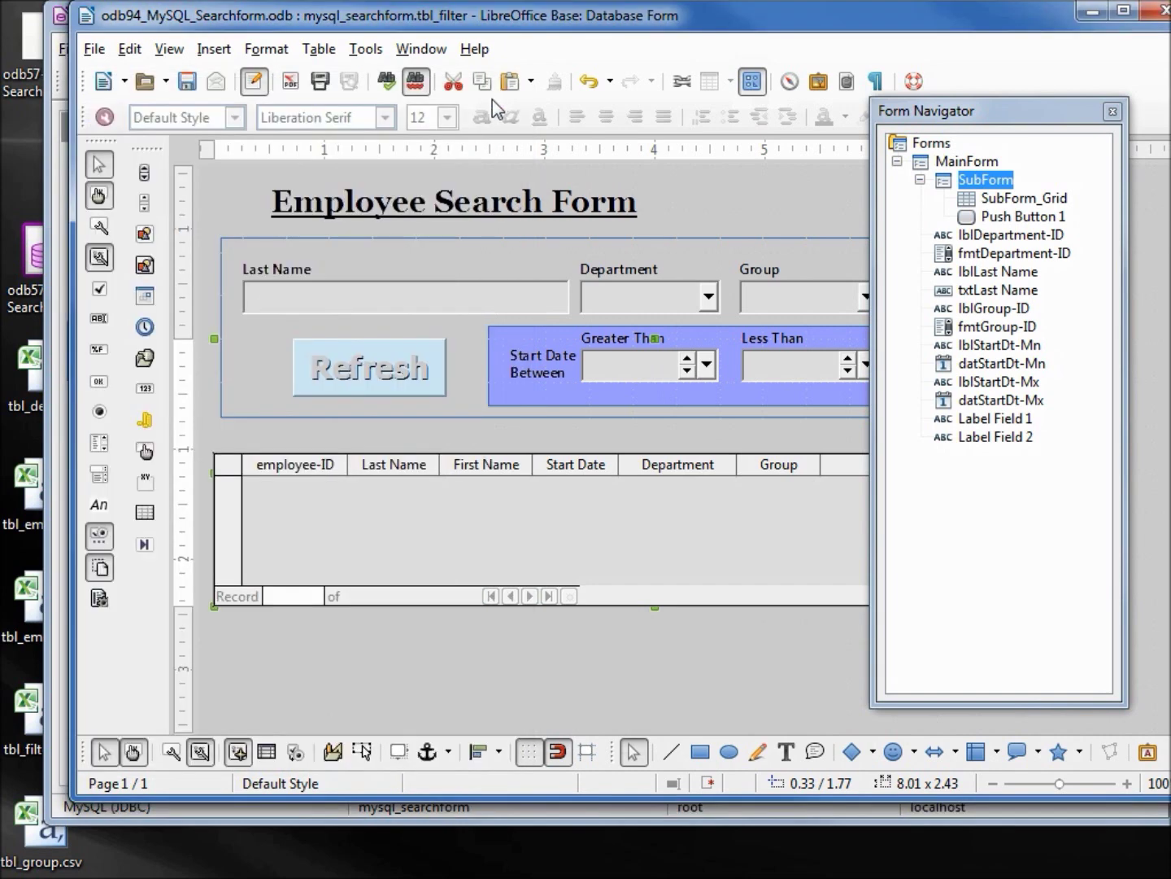
click(188, 82)
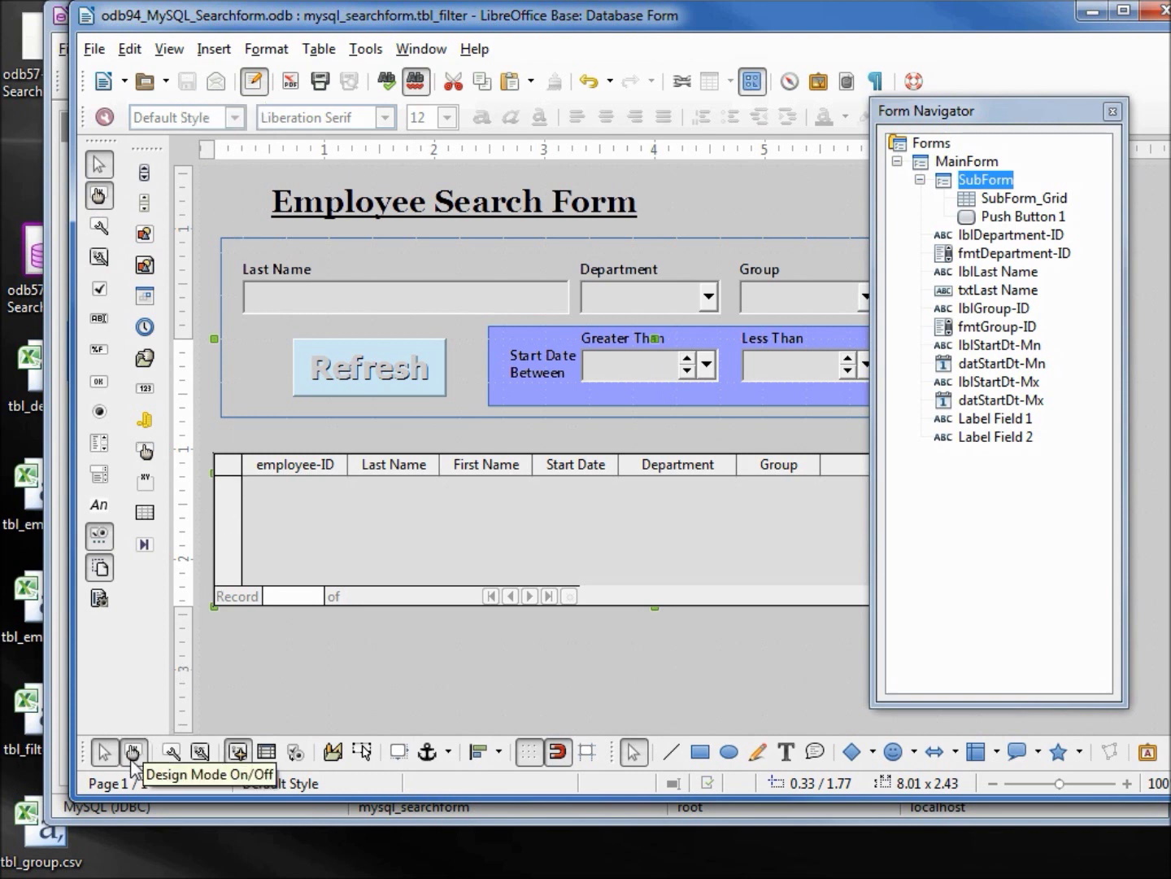
Run the form live and refresh with the Department filter cleared
click(133, 755)
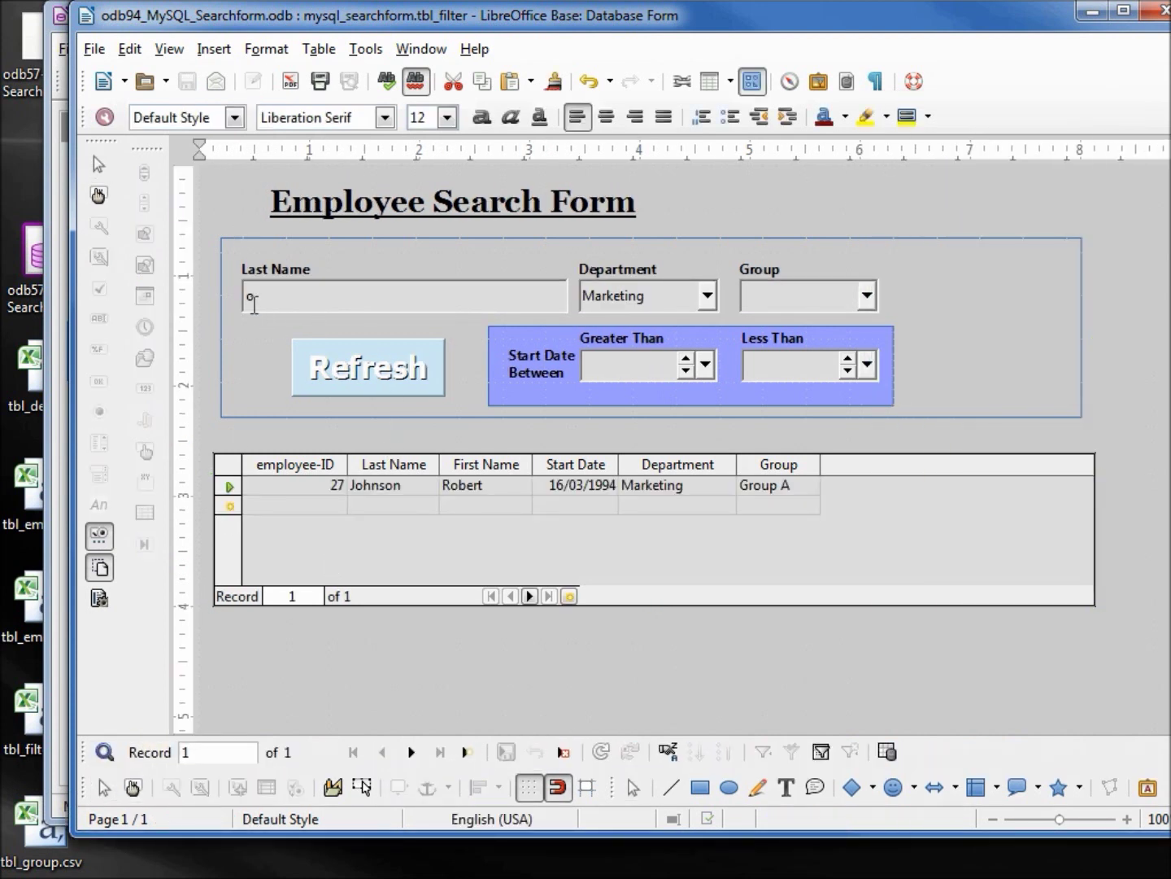
click(708, 295)
scroll(694, 330, up, 3)
click(681, 317)
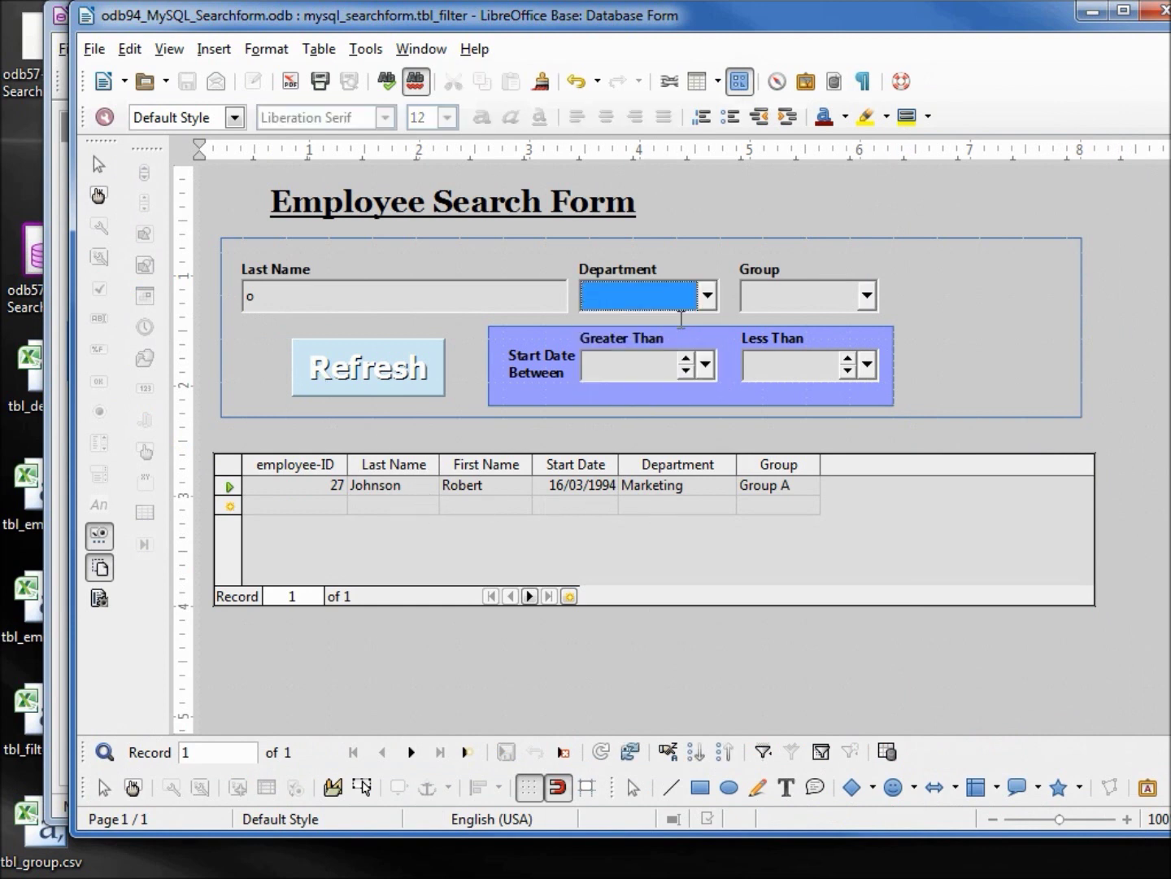
click(342, 374)
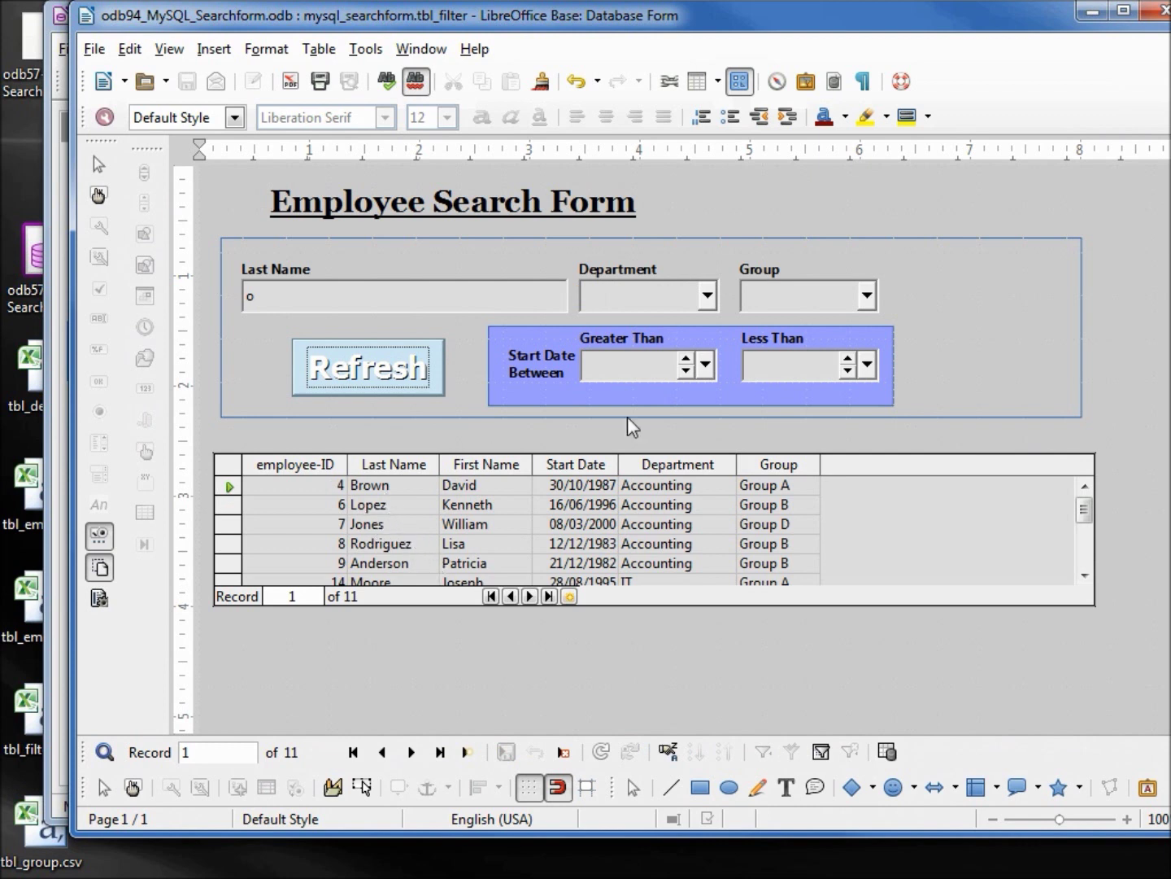
Set Department to Accounting and refresh, listing five employees matching Last Name 'o'
click(707, 295)
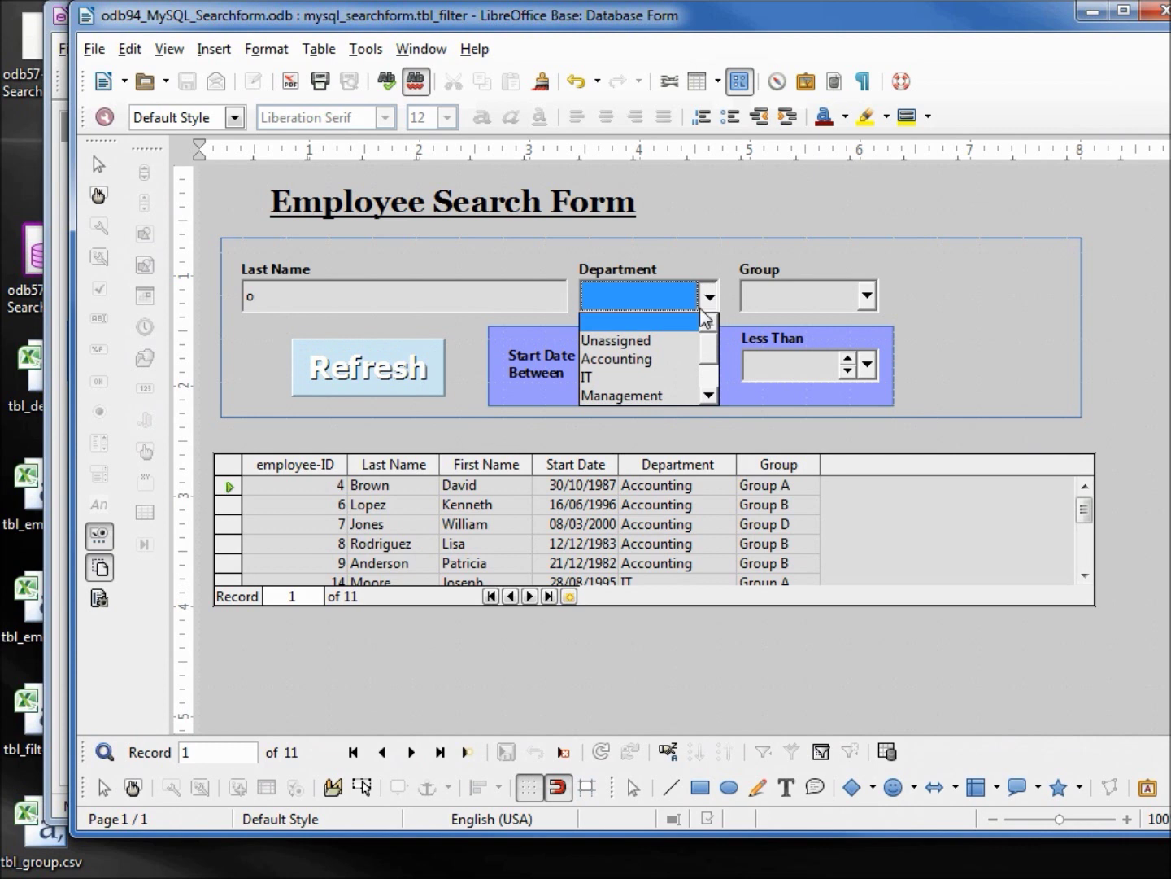
click(648, 359)
click(389, 371)
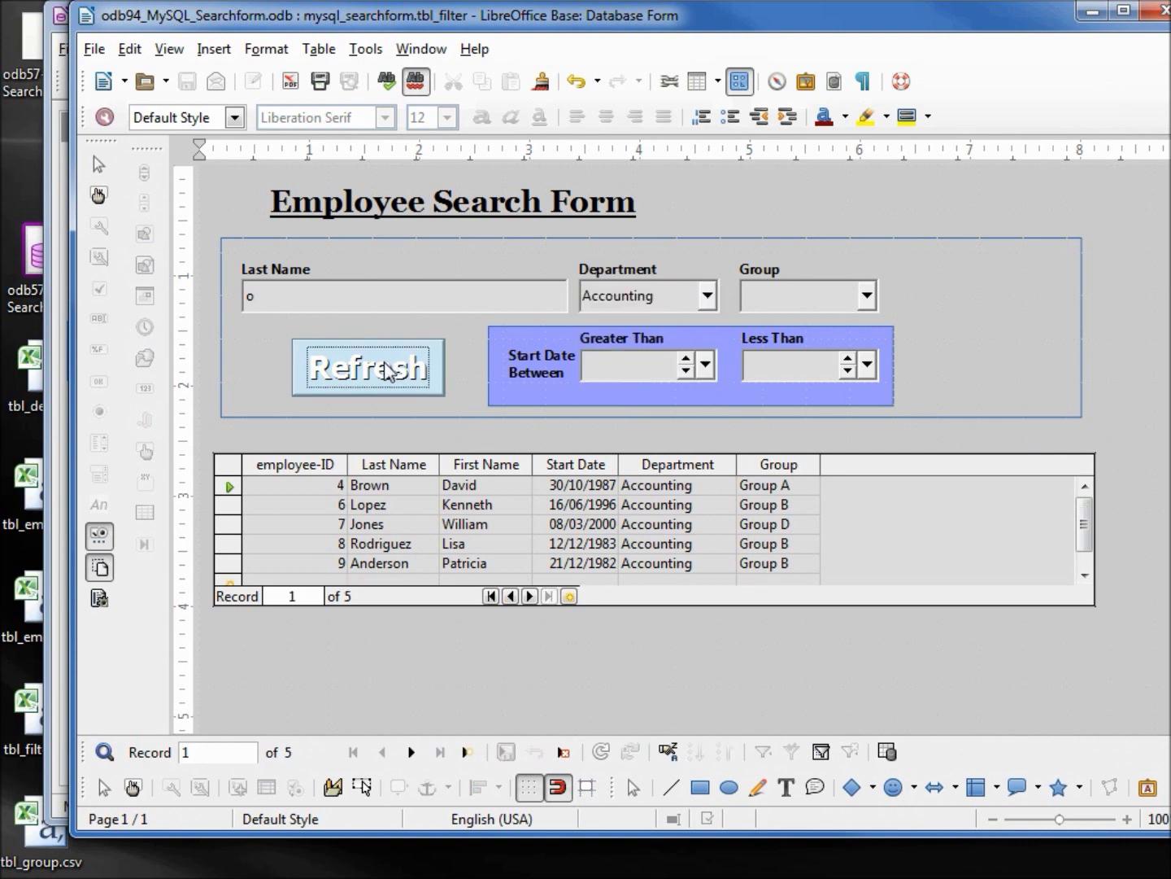